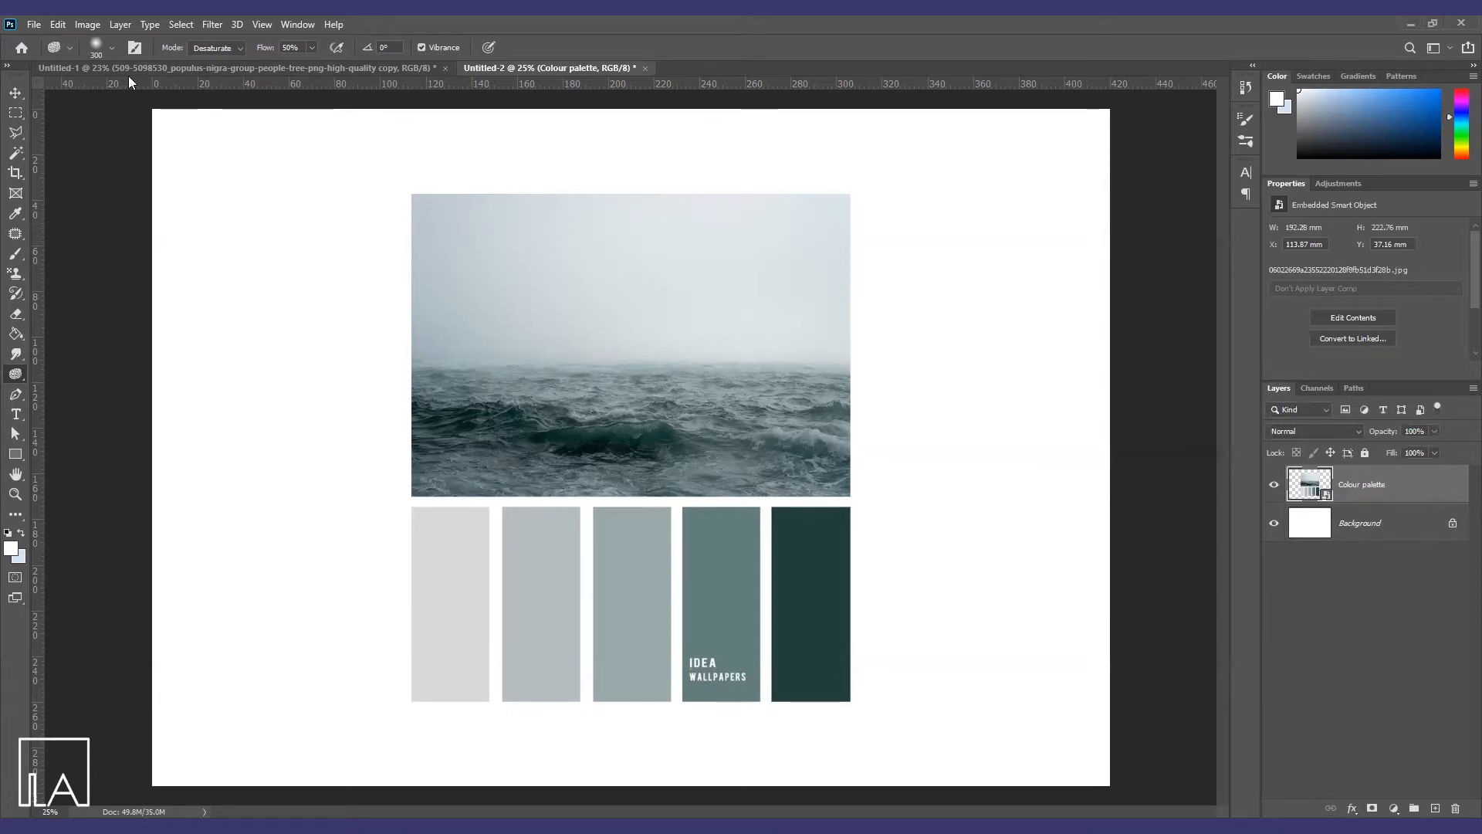
# Scale the Colour palette image down to about 60 by 69 mm and place it in the canvas's upper-right corner
pyautogui.click(15, 93)
pyautogui.press('ctrl')
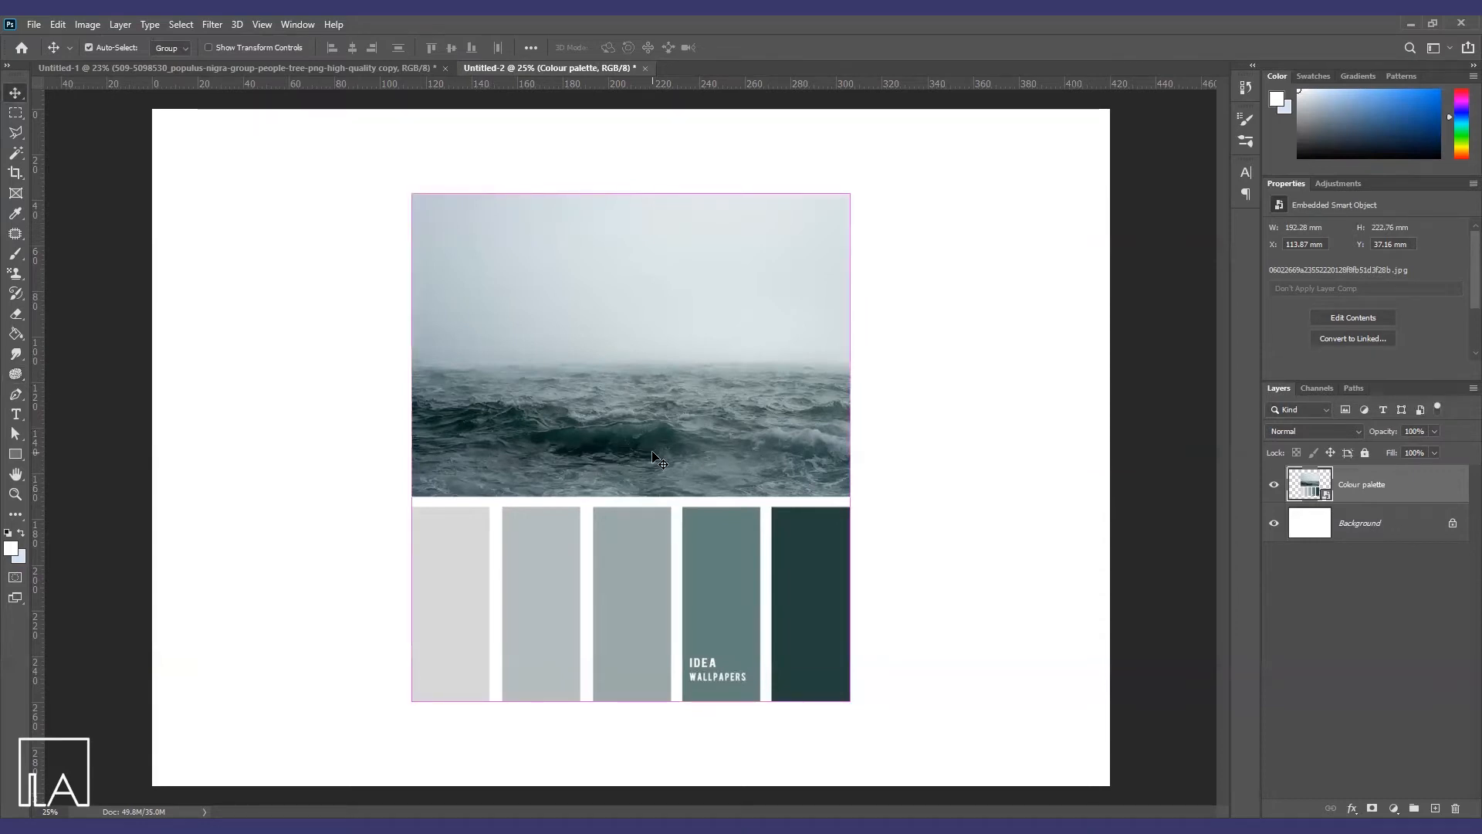
pyautogui.hotkey('ctrl', 't')
pyautogui.moveTo(411, 701); pyautogui.dragTo(1017, 258)
pyautogui.click(749, 47)
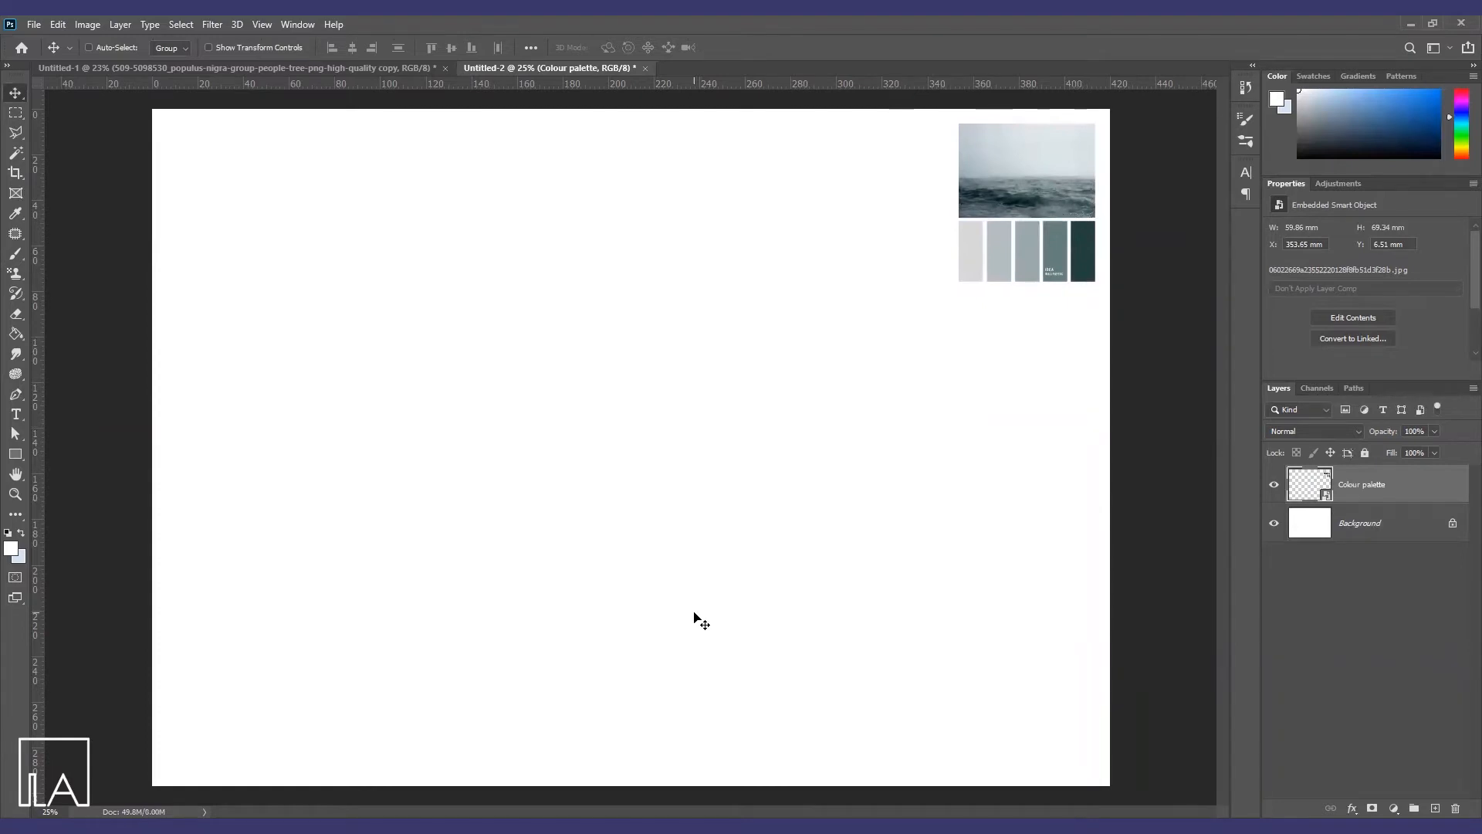
# Place image-asset from the Panel from palette folder and scale it to about 214 by 298 mm, covering the canvas's right half
pyautogui.hotkey('alt', 'Tab')
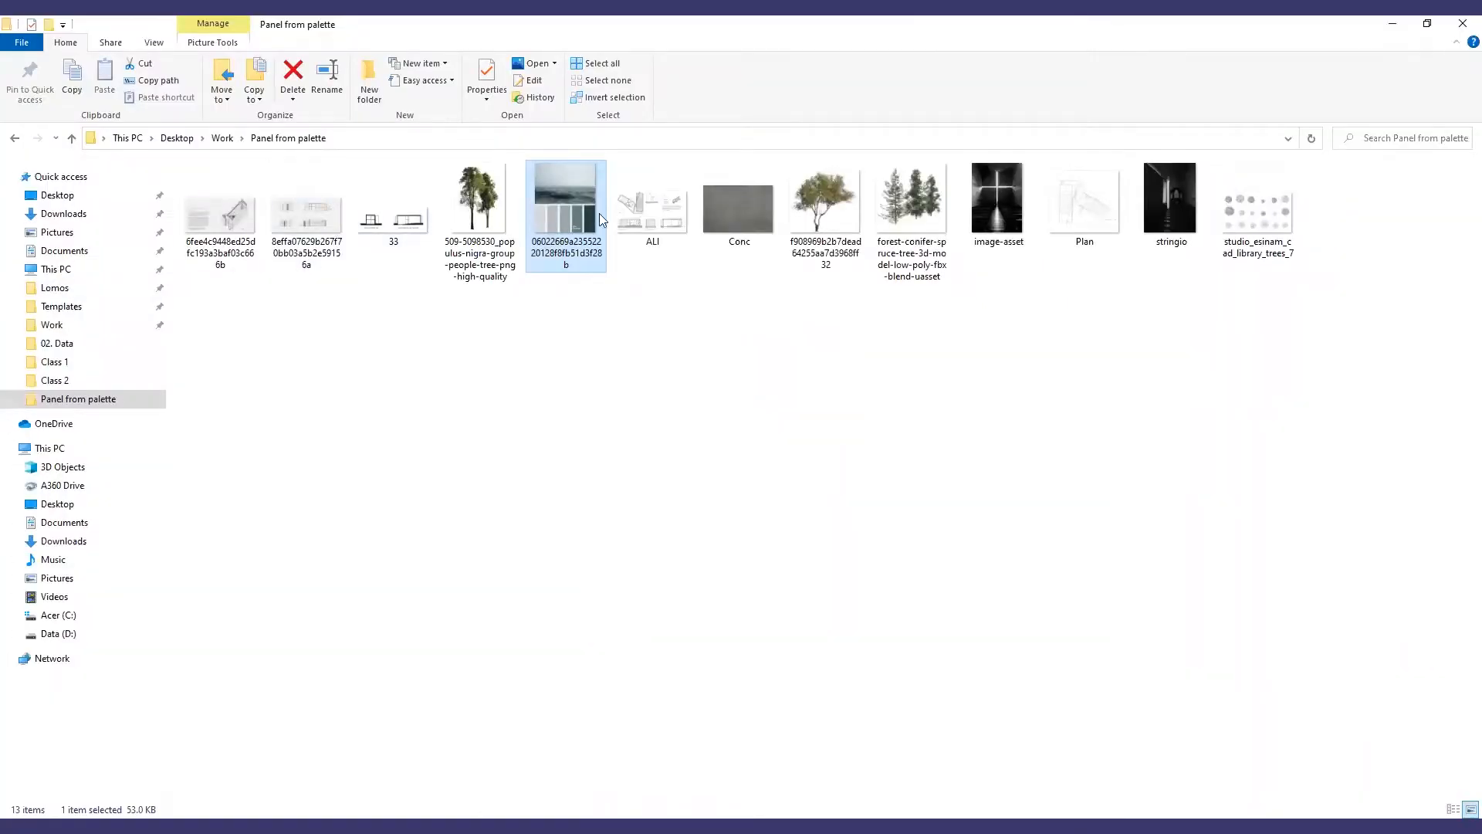
pyautogui.moveTo(230, 221); pyautogui.dragTo(239, 278)
pyautogui.moveTo(997, 210); pyautogui.dragTo(612, 447)
pyautogui.moveTo(695, 599); pyautogui.dragTo(822, 827)
pyautogui.moveTo(700, 657); pyautogui.dragTo(934, 673)
pyautogui.press('Return')
# Rename the church interior image layer as View and move it below the Colour palette layer
pyautogui.doubleClick(1358, 484)
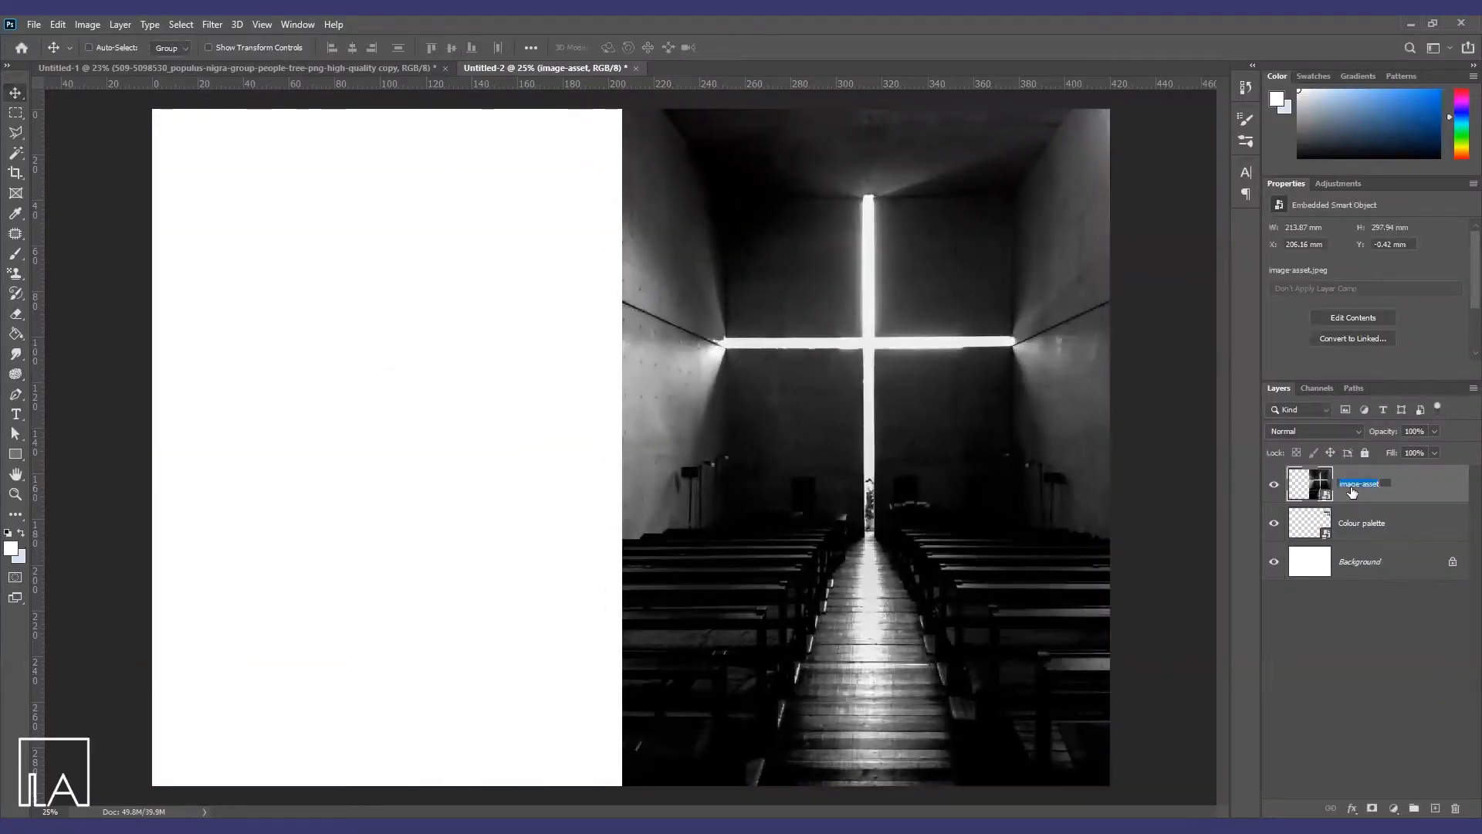
pyautogui.write('View')
pyautogui.press('Return')
pyautogui.moveTo(1370, 490); pyautogui.dragTo(1396, 543)
pyautogui.scroll(-2, 843, 480)
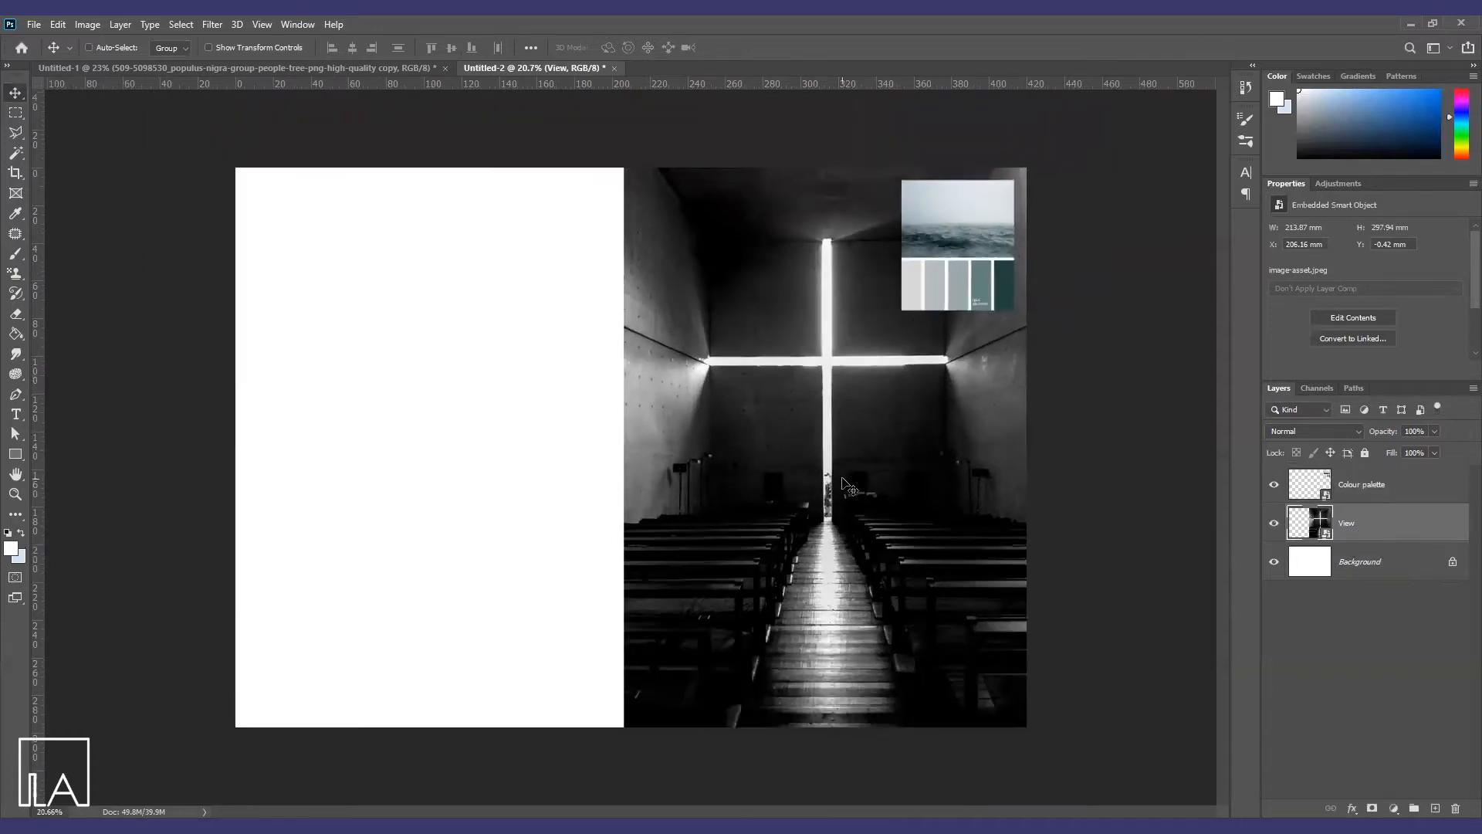
# Place the axonometric drawing sheet from the project folder on the lower-left half of the canvas, about 197 by 98 mm
pyautogui.click(471, 825)
pyautogui.moveTo(221, 202); pyautogui.dragTo(472, 646)
pyautogui.moveTo(1026, 251); pyautogui.dragTo(848, 339)
pyautogui.moveTo(740, 423); pyautogui.dragTo(517, 595)
pyautogui.moveTo(190, 511); pyautogui.dragTo(225, 528)
pyautogui.moveTo(315, 564); pyautogui.dragTo(338, 583)
pyautogui.moveTo(610, 547)
pyautogui.mouseDown()
pyautogui.moveTo(640, 524)
pyautogui.moveTo(614, 544)
pyautogui.mouseUp()
pyautogui.click(749, 47)
# Hide the text block beside the axonometric drawing with an inverted layer mask made from a rectangular selection
pyautogui.scroll(5, 285, 729)
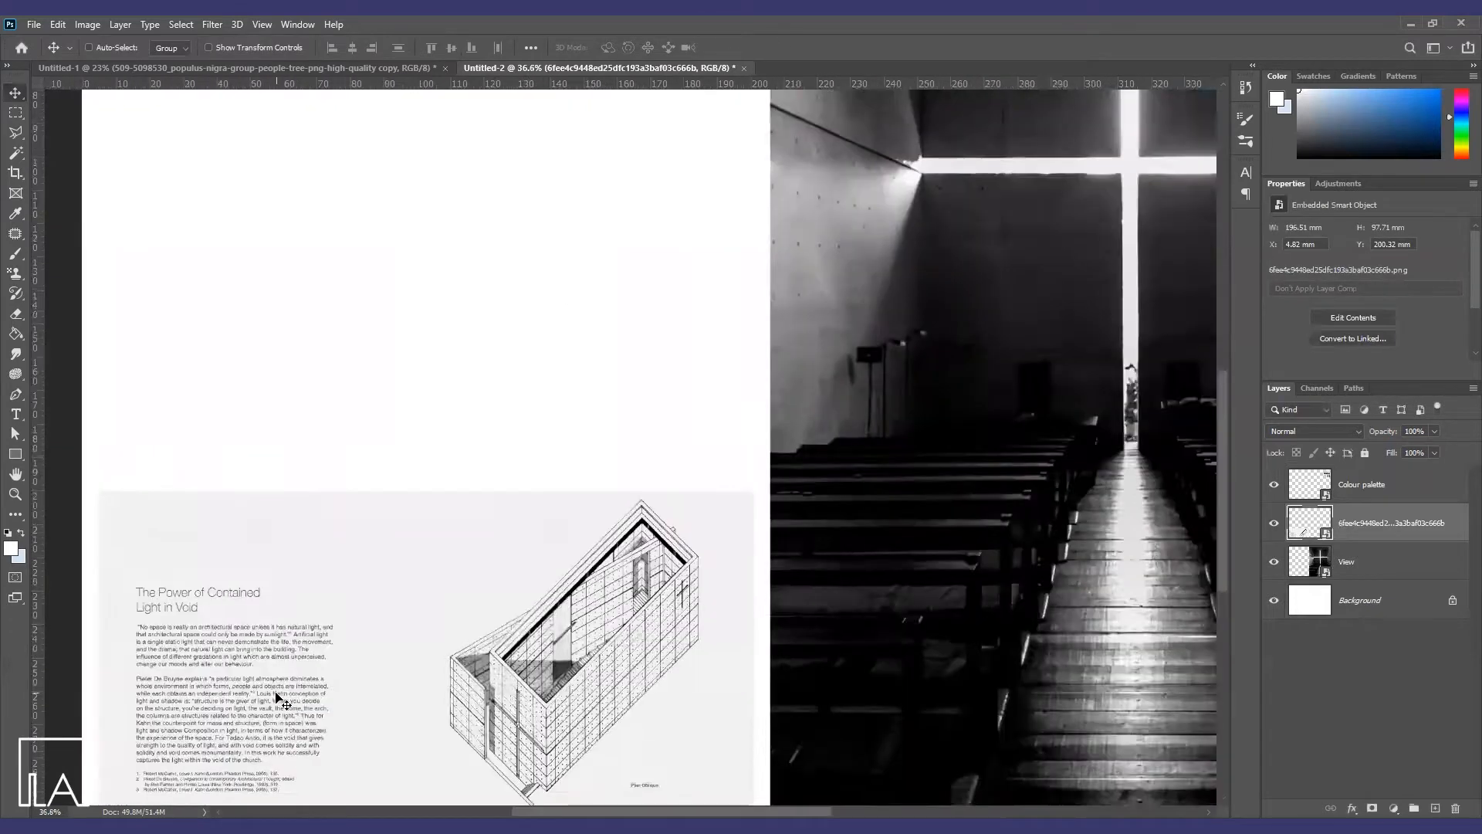
pyautogui.press('m')
pyautogui.moveTo(574, 735)
pyautogui.mouseDown()
pyautogui.moveTo(489, 669)
pyautogui.moveTo(148, 232)
pyautogui.mouseUp()
pyautogui.click(1372, 808)
pyautogui.hotkey('ctrl', 'i')
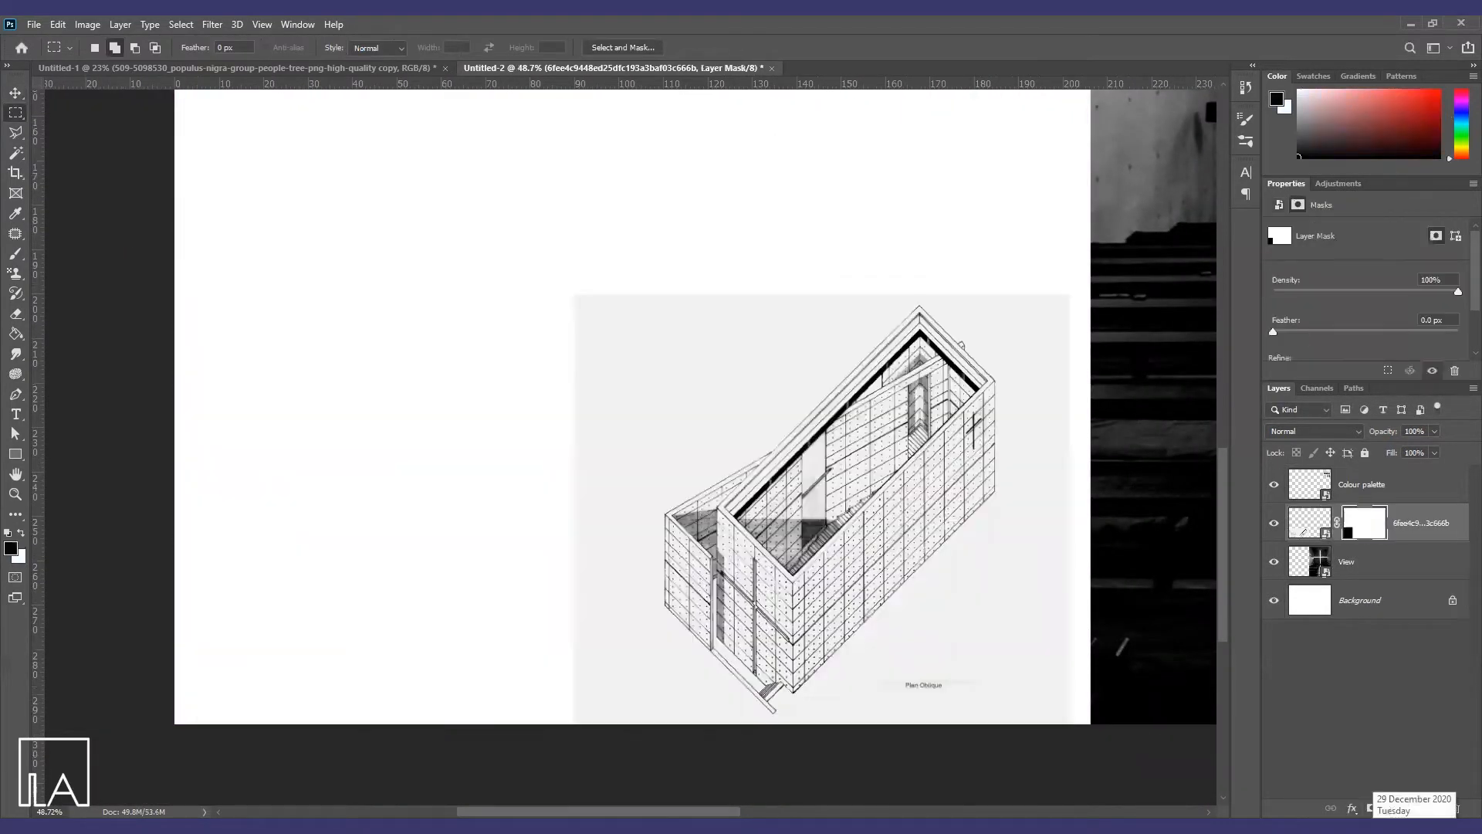
# Select the grey background around the axonometric drawing and fill it black on the layer mask to hide it
pyautogui.click(988, 618)
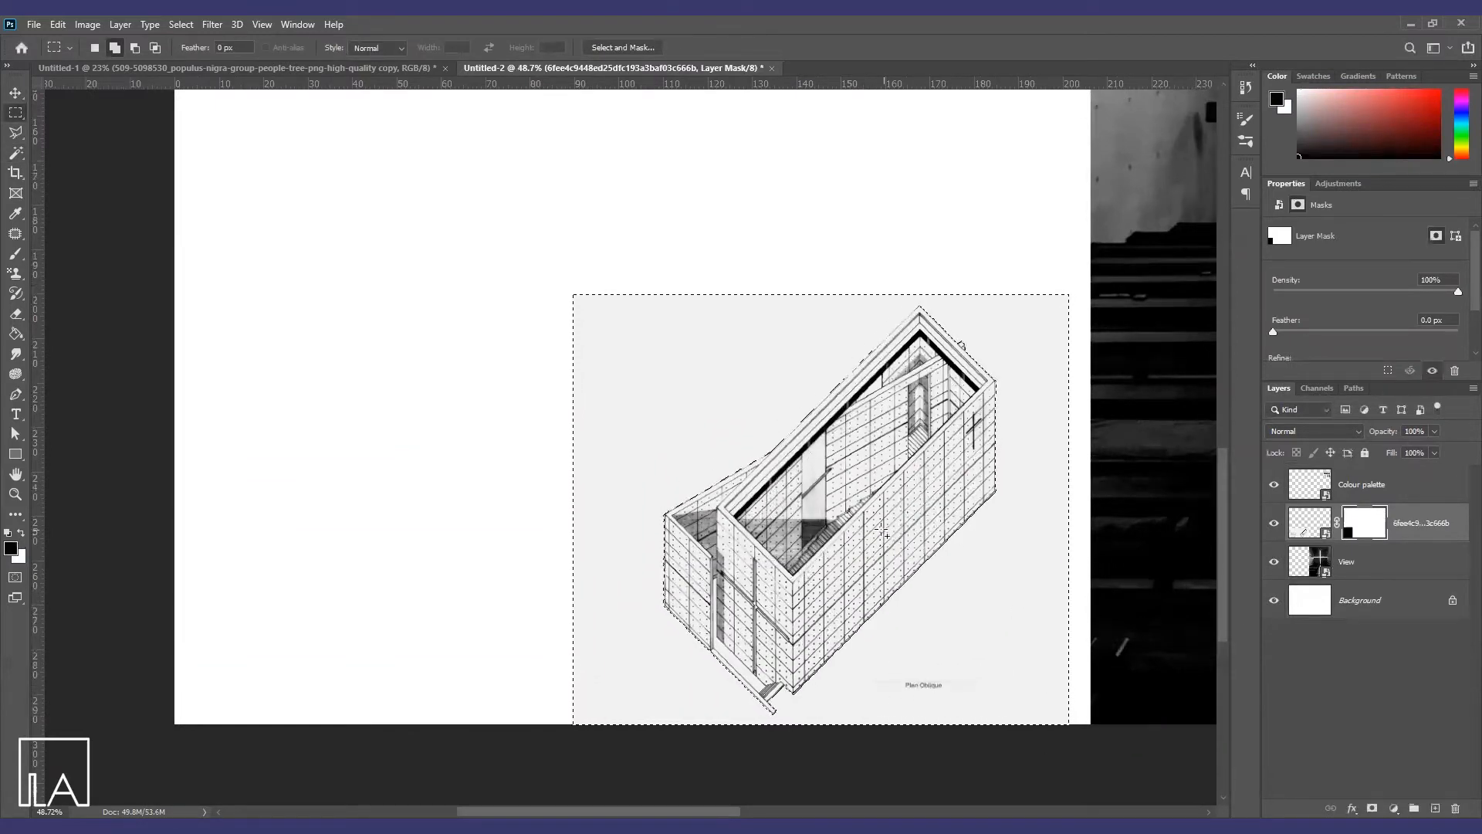
pyautogui.press('g')
pyautogui.click(1003, 594)
pyautogui.hotkey('ctrl', 'd')
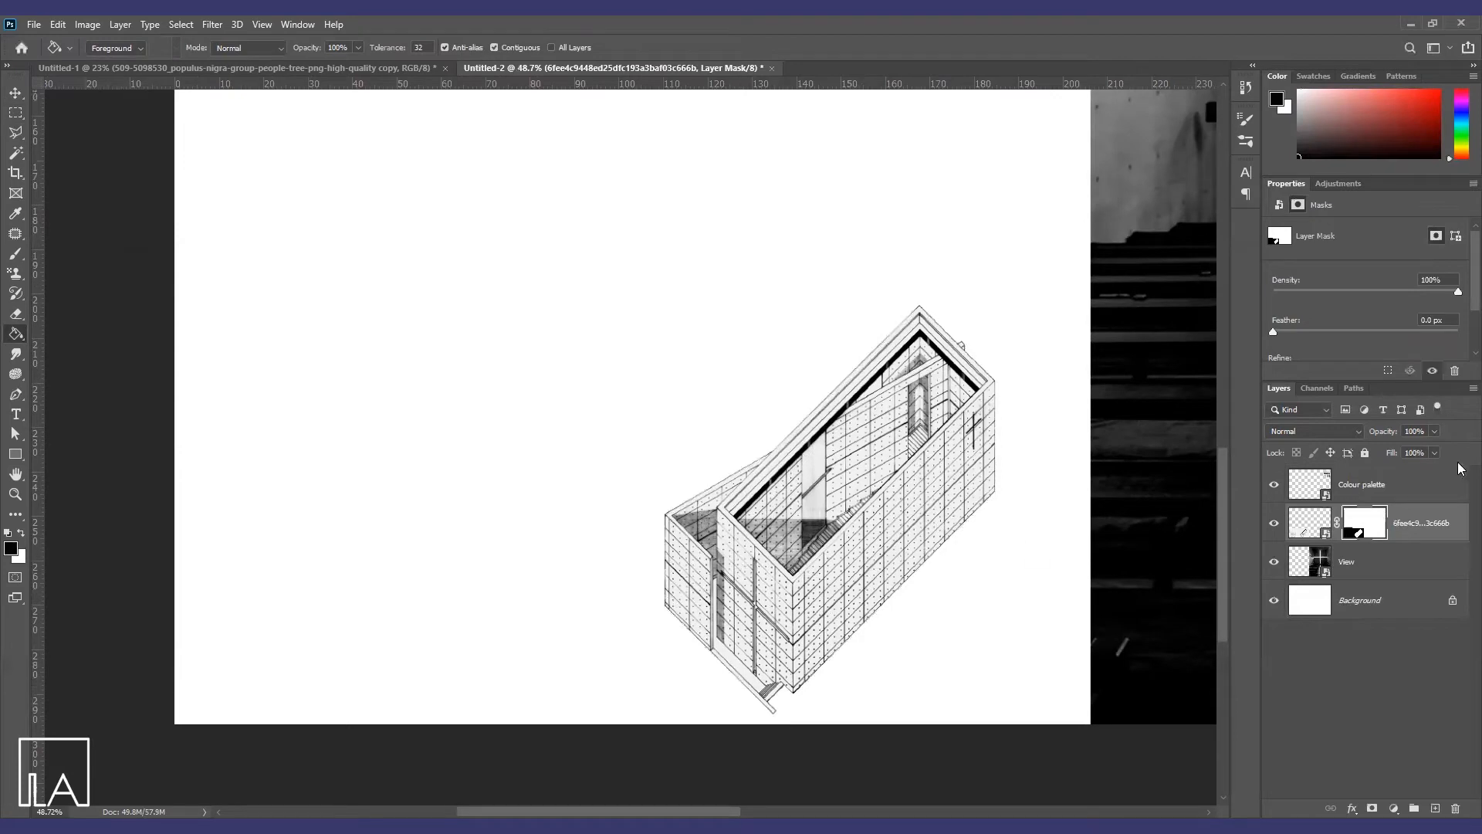
# Rename the axonometric drawing layer as Axo and scale it down to about 165 by 82 mm
pyautogui.click(1319, 538)
pyautogui.doubleClick(1414, 523)
pyautogui.write('Axo')
pyautogui.press('Return')
pyautogui.hotkey('ctrl', 't')
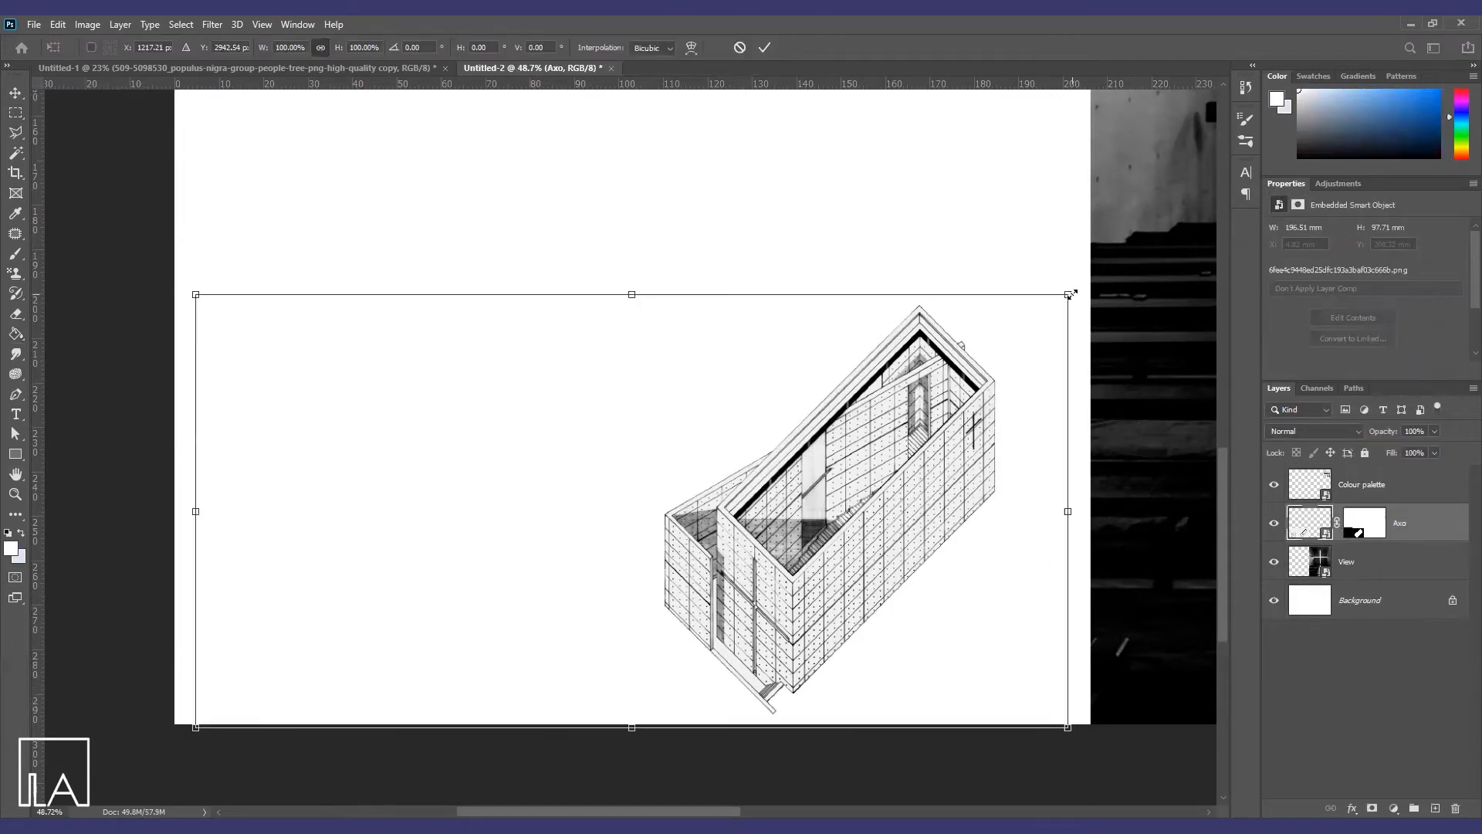
pyautogui.moveTo(1065, 296); pyautogui.dragTo(998, 328)
pyautogui.click(764, 48)
# Mask out the narrow strip beneath the axonometric drawing by filling a rectangular selection black on the Axo layer mask
pyautogui.scroll(-4, 780, 614)
pyautogui.press('m')
pyautogui.moveTo(945, 688); pyautogui.dragTo(400, 662)
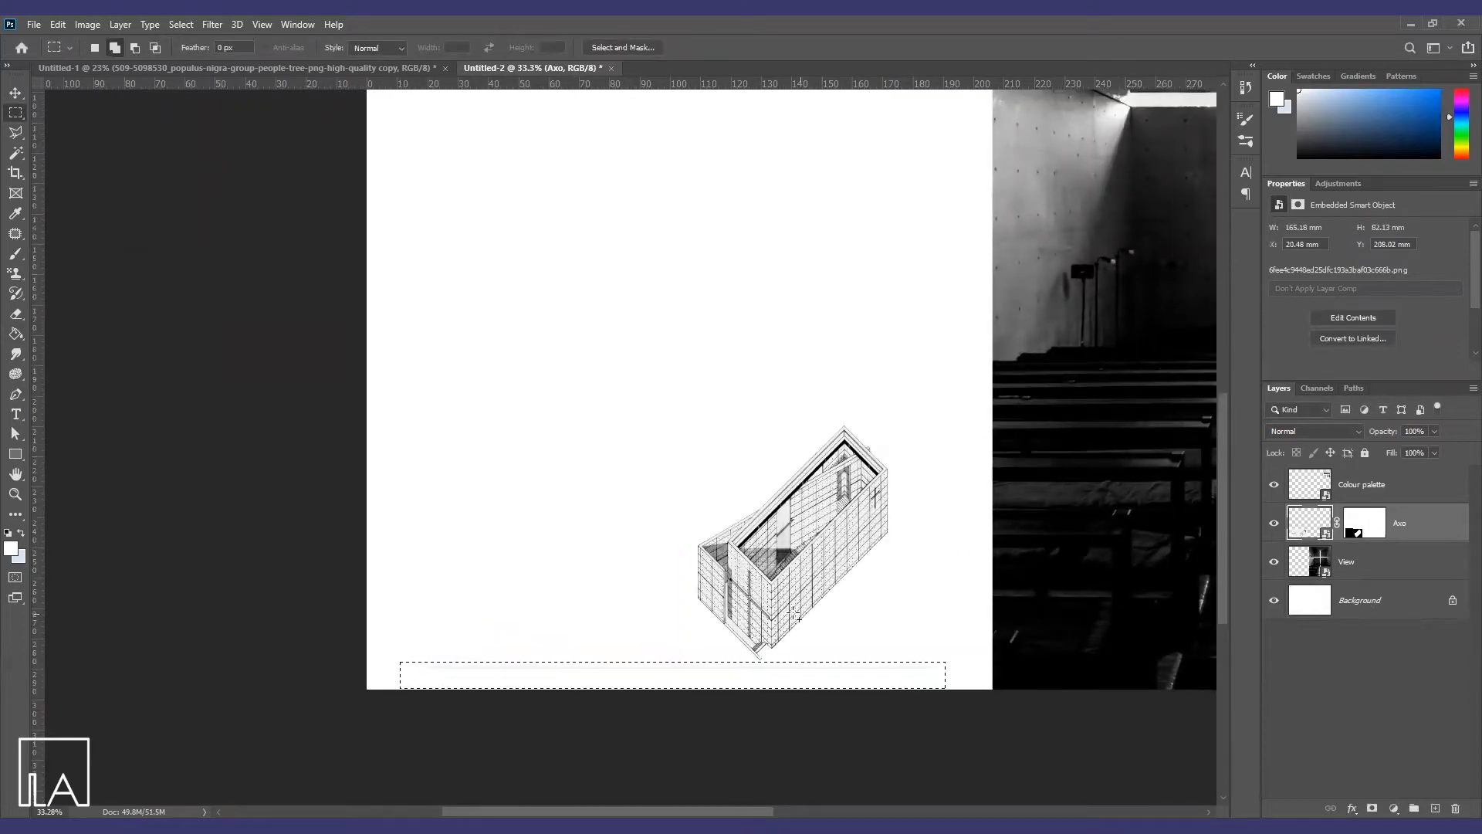
pyautogui.press('g')
pyautogui.click(1364, 523)
pyautogui.click(841, 676)
pyautogui.scroll(-3, 670, 578)
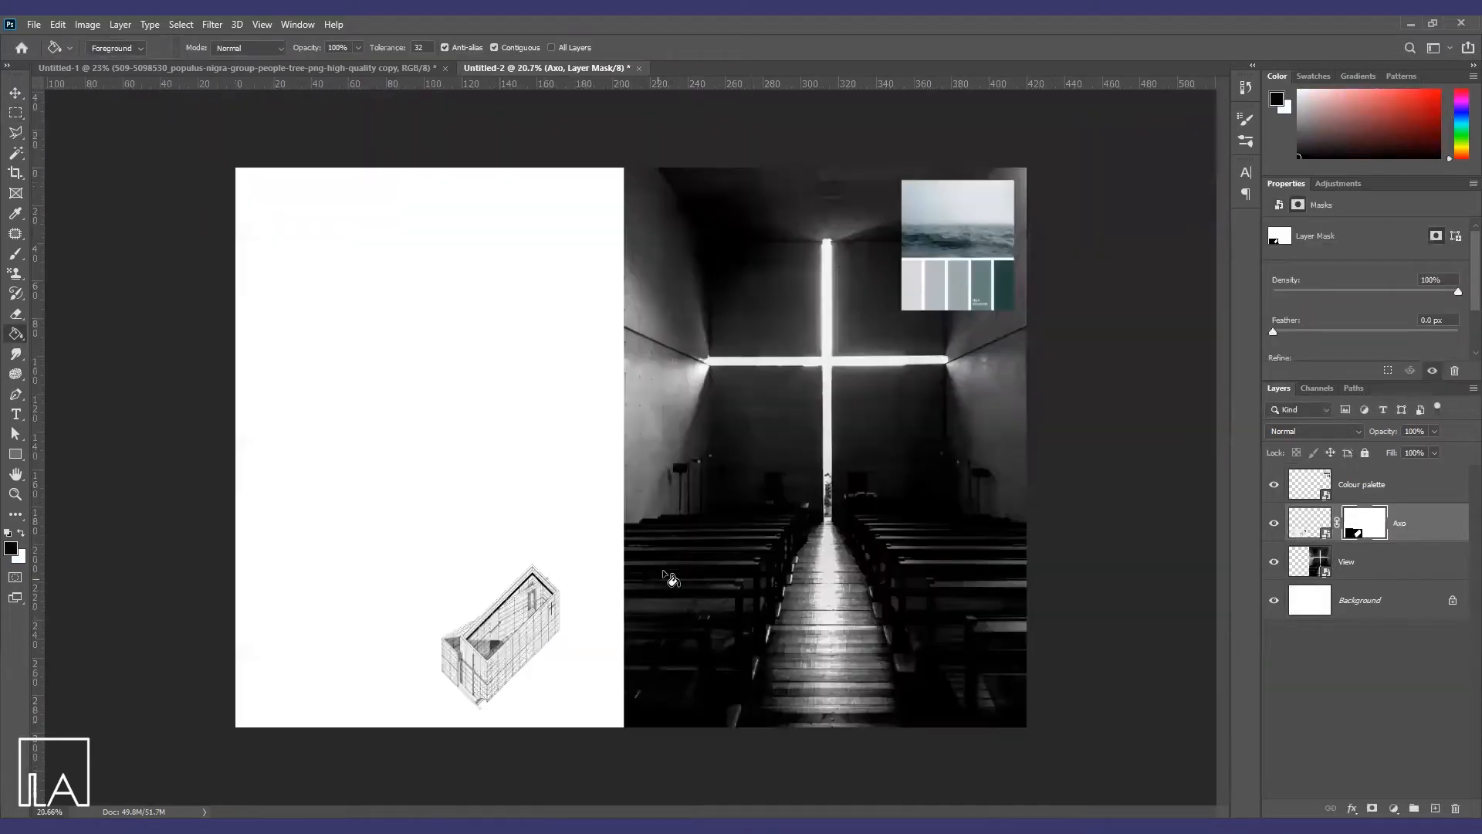
# Place the elevations sheet from the project folder over the lower-left half of the canvas, about 243 by 121 mm
pyautogui.hotkey('alt', 'Tab')
pyautogui.moveTo(312, 219); pyautogui.dragTo(406, 492)
pyautogui.moveTo(1025, 645); pyautogui.dragTo(780, 521)
pyautogui.moveTo(617, 501); pyautogui.dragTo(368, 541)
pyautogui.moveTo(532, 413); pyautogui.dragTo(567, 399)
pyautogui.moveTo(418, 490); pyautogui.dragTo(451, 550)
pyautogui.moveTo(596, 455); pyautogui.dragTo(643, 433)
pyautogui.moveTo(490, 491); pyautogui.dragTo(474, 525)
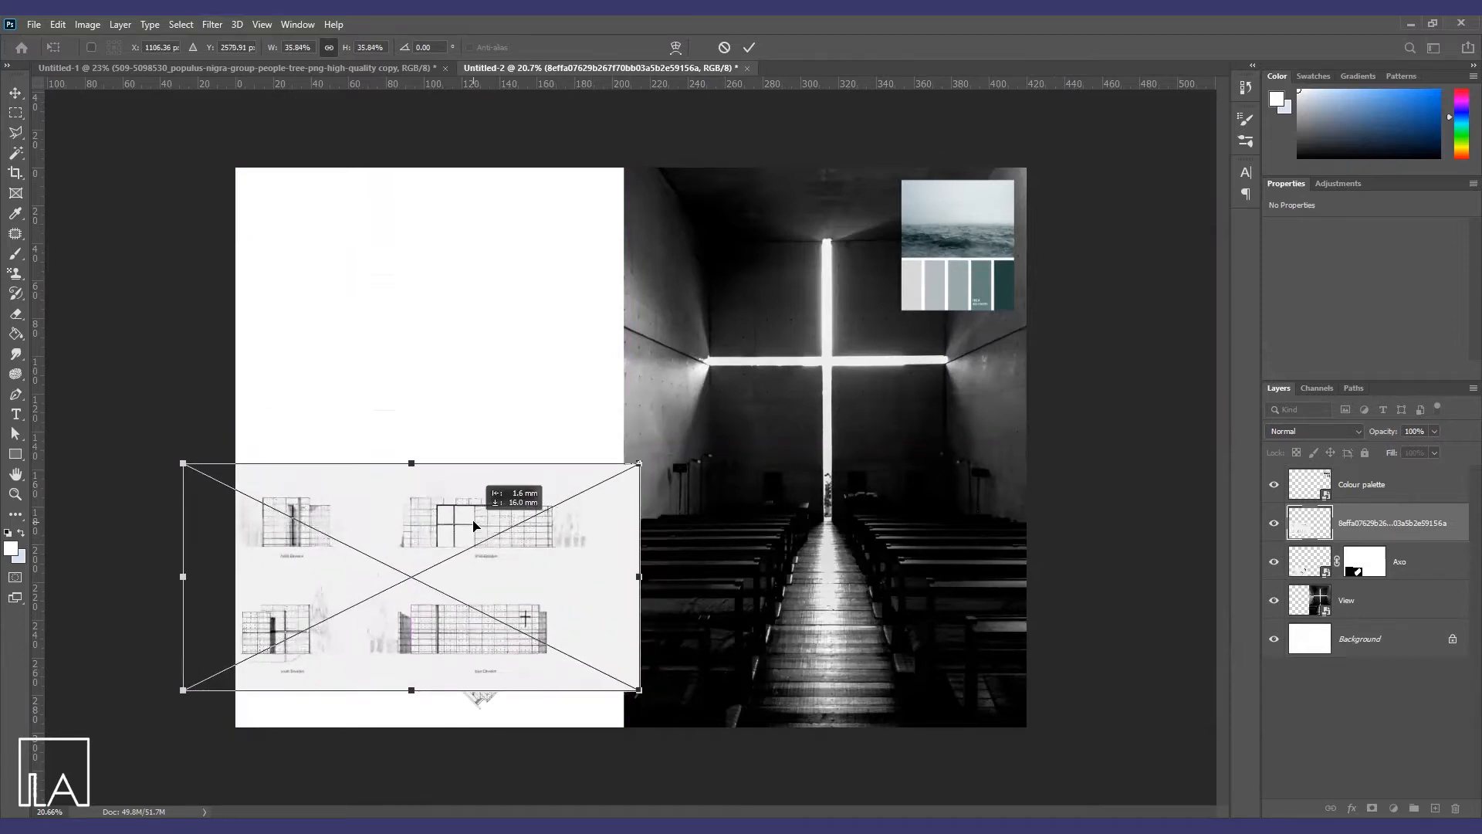
pyautogui.click(749, 47)
# Mask out the lower row of elevations and the strip above the upper row using two inverted rectangular selections
pyautogui.press('m')
pyautogui.moveTo(672, 714); pyautogui.dragTo(171, 568)
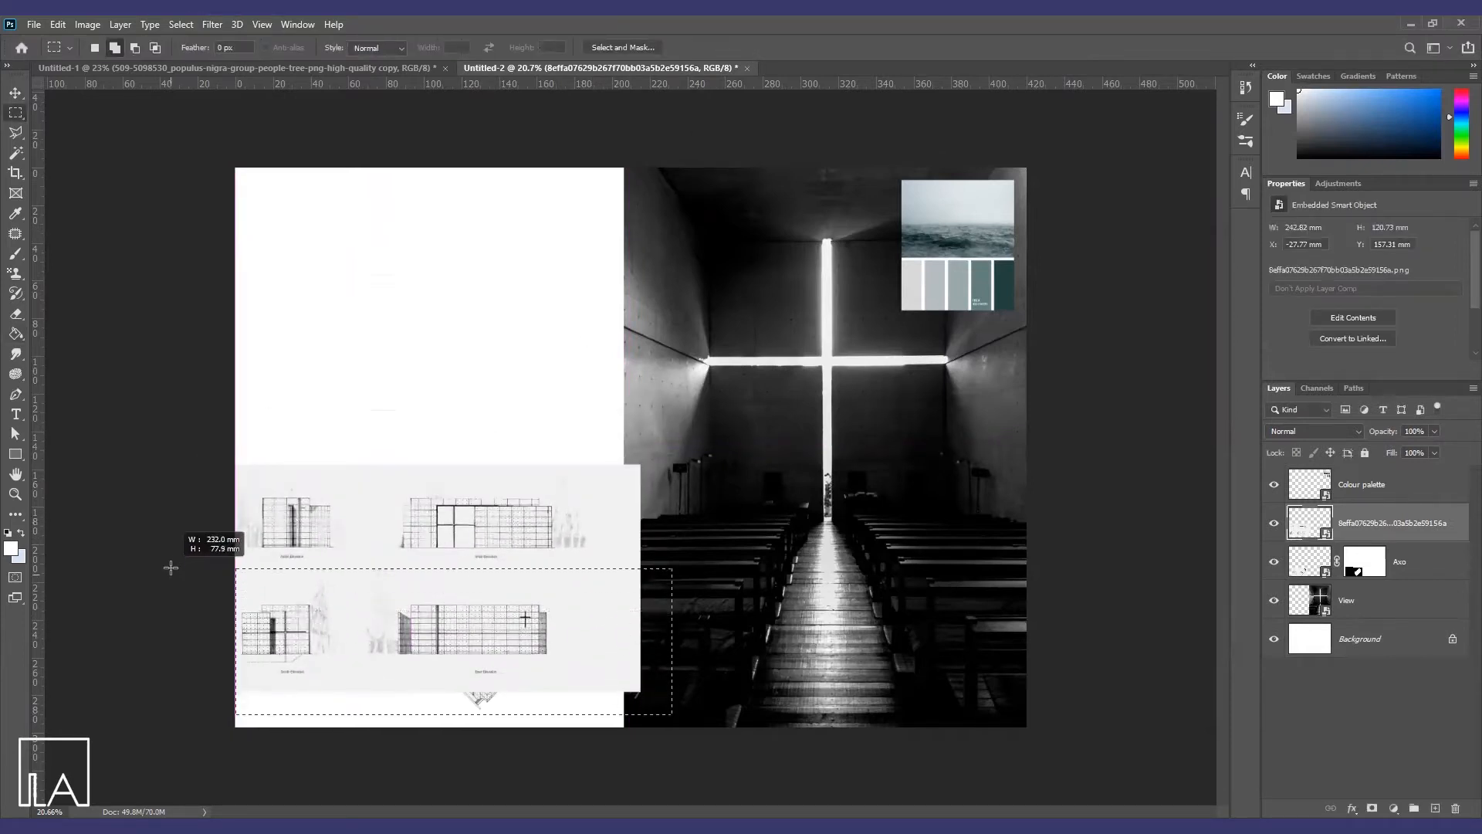
pyautogui.moveTo(671, 475); pyautogui.dragTo(81, 370)
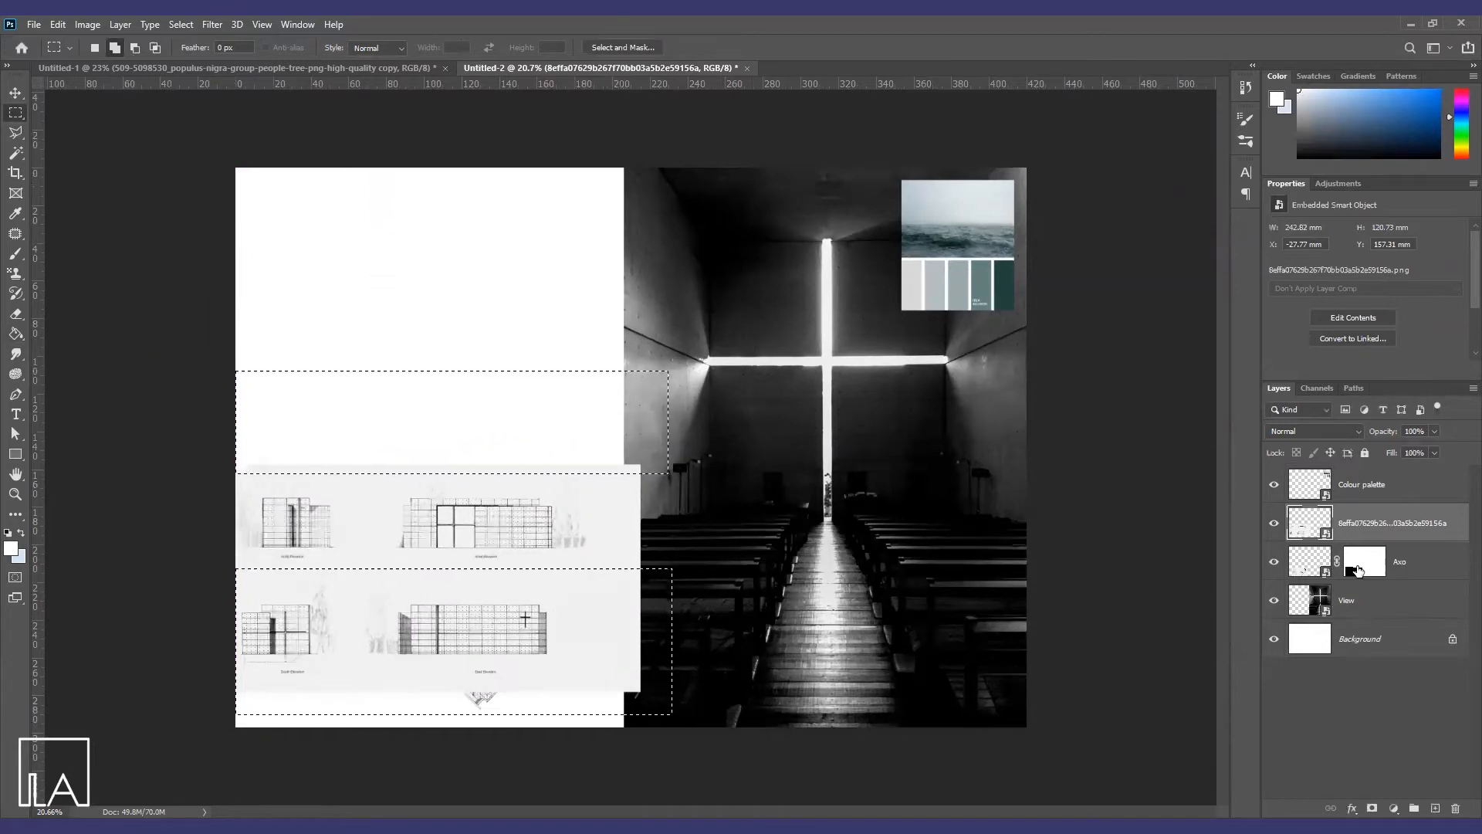
pyautogui.hotkey('ctrl', 'shift', 'i')
pyautogui.click(1371, 808)
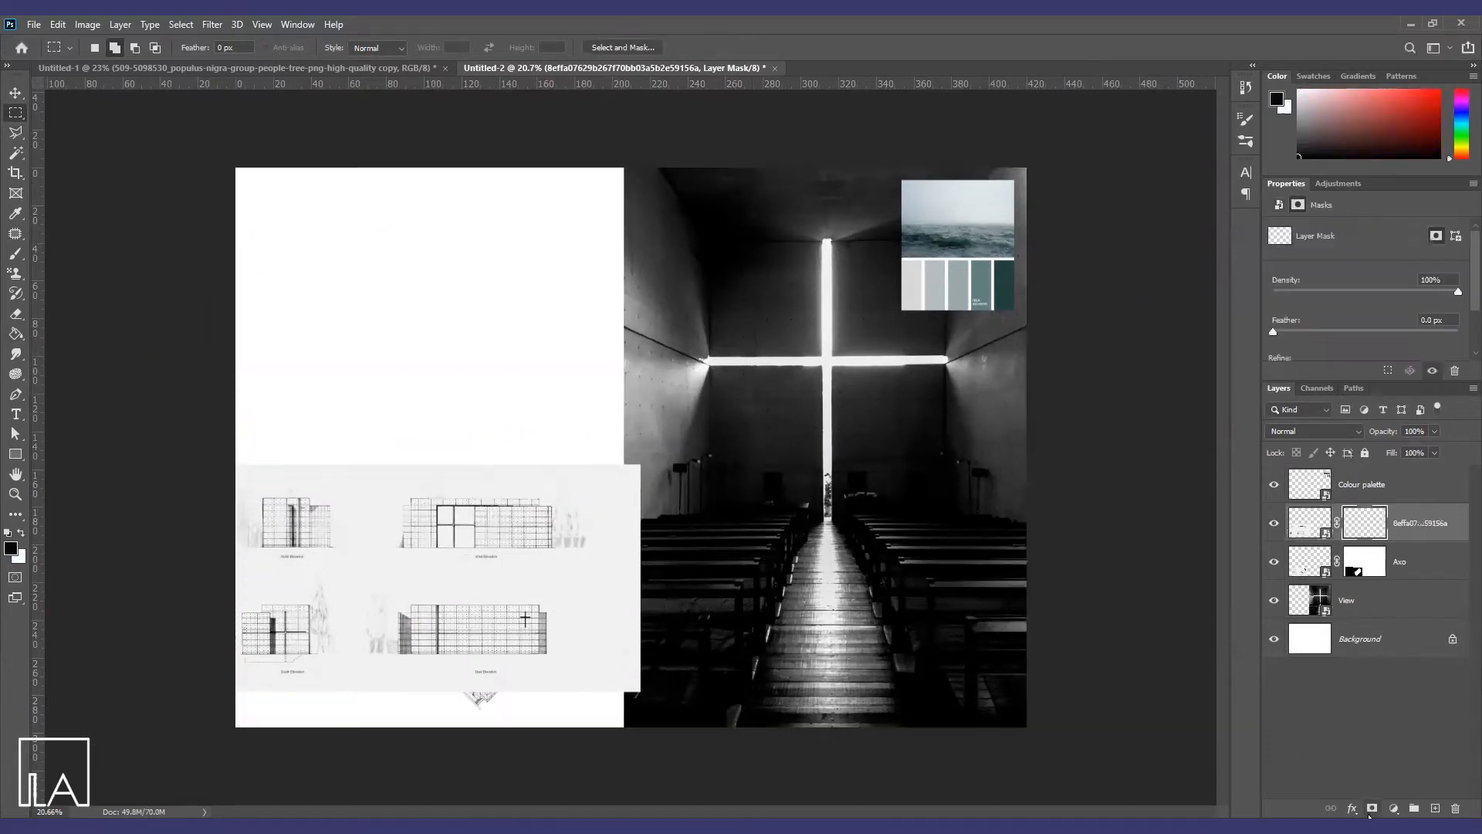
# Clear the current selection and select the grey background around the upper elevations with the Magic Wand
pyautogui.scroll(5, 476, 466)
pyautogui.scroll(1, 650, 572)
pyautogui.moveTo(771, 402); pyautogui.dragTo(819, 382)
pyautogui.hotkey('ctrl', 'd')
pyautogui.press('w')
pyautogui.click(840, 563)
# Add the faint trees beside and above the West Elevation to the background selection with rectangular marquees
pyautogui.scroll(7, 744, 574)
pyautogui.press('m')
pyautogui.moveTo(917, 675); pyautogui.dragTo(706, 334)
pyautogui.scroll(-4, 905, 476)
pyautogui.scroll(10, 464, 449)
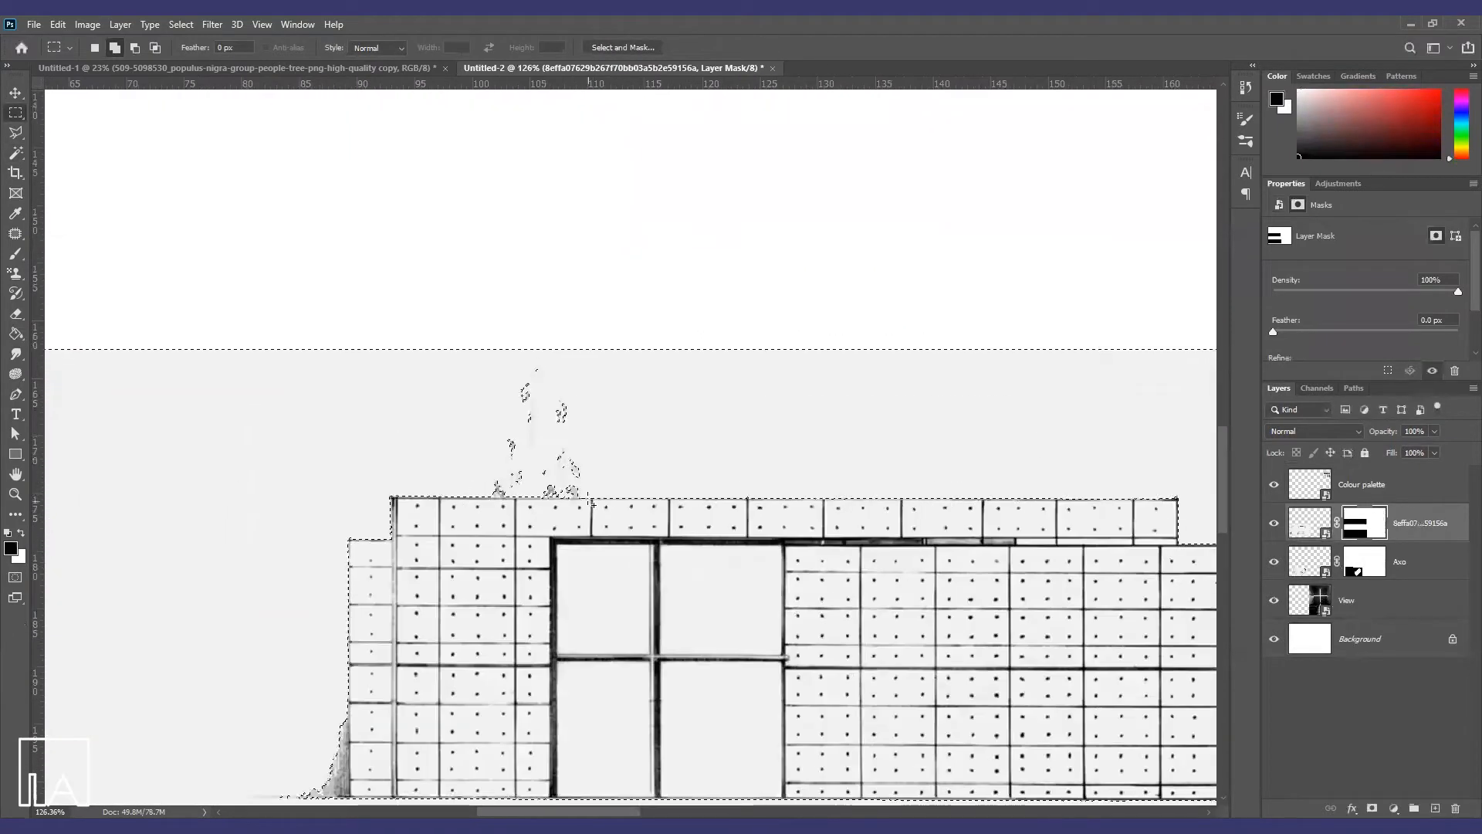
pyautogui.moveTo(467, 400); pyautogui.dragTo(357, 287)
pyautogui.scroll(-9, 853, 499)
pyautogui.scroll(8, 519, 546)
pyautogui.moveTo(526, 701); pyautogui.dragTo(382, 505)
pyautogui.scroll(-5, 541, 494)
# Add the faint trees around the North Elevation and the remaining unwanted remnants to the background selection
pyautogui.scroll(7, 260, 428)
pyautogui.moveTo(492, 493); pyautogui.dragTo(81, 245)
pyautogui.scroll(-6, 710, 420)
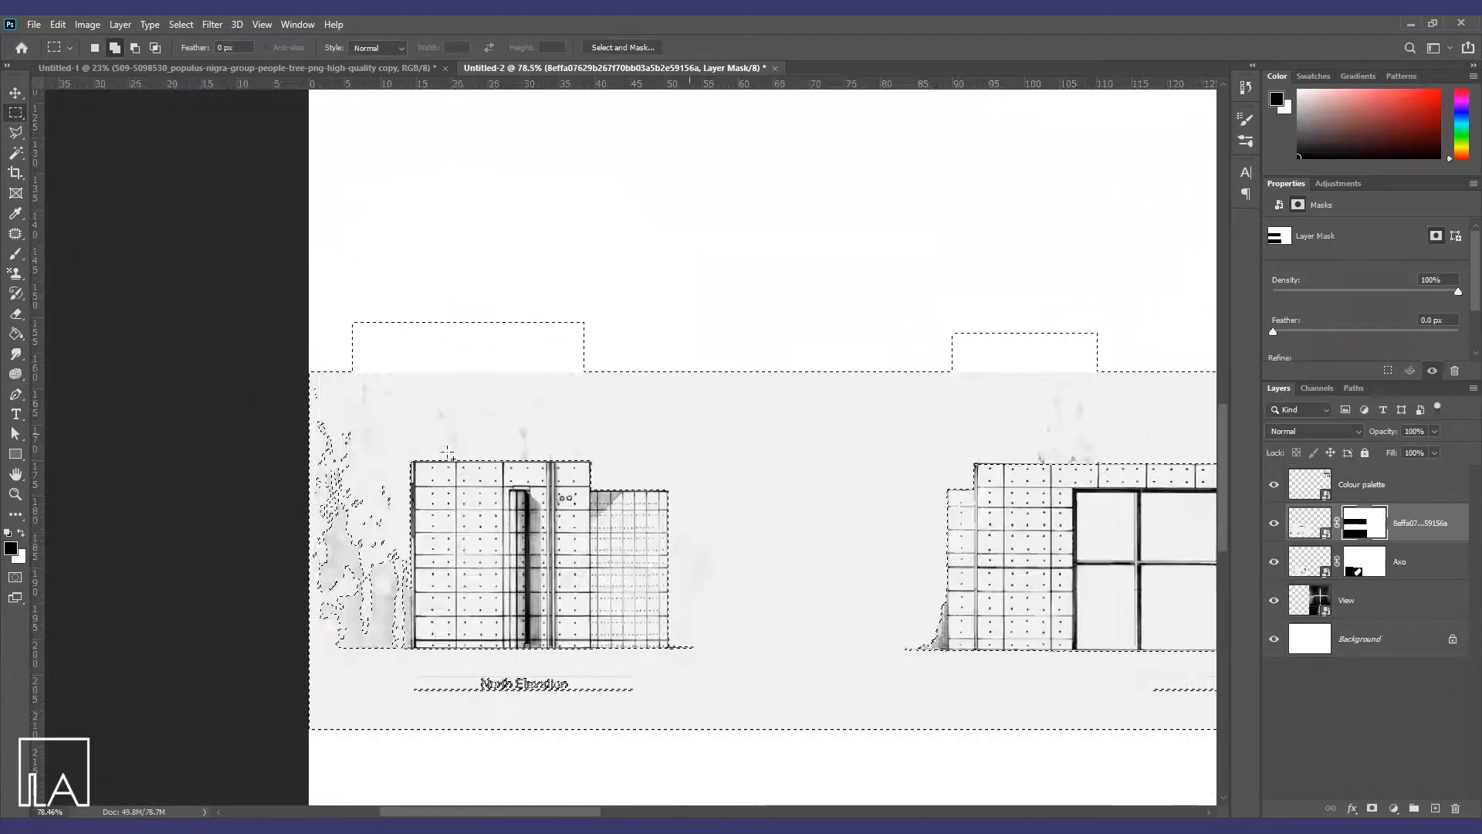
pyautogui.scroll(8, 390, 594)
pyautogui.scroll(1, 430, 721)
pyautogui.moveTo(437, 714); pyautogui.dragTo(138, 84)
pyautogui.scroll(-9, 313, 411)
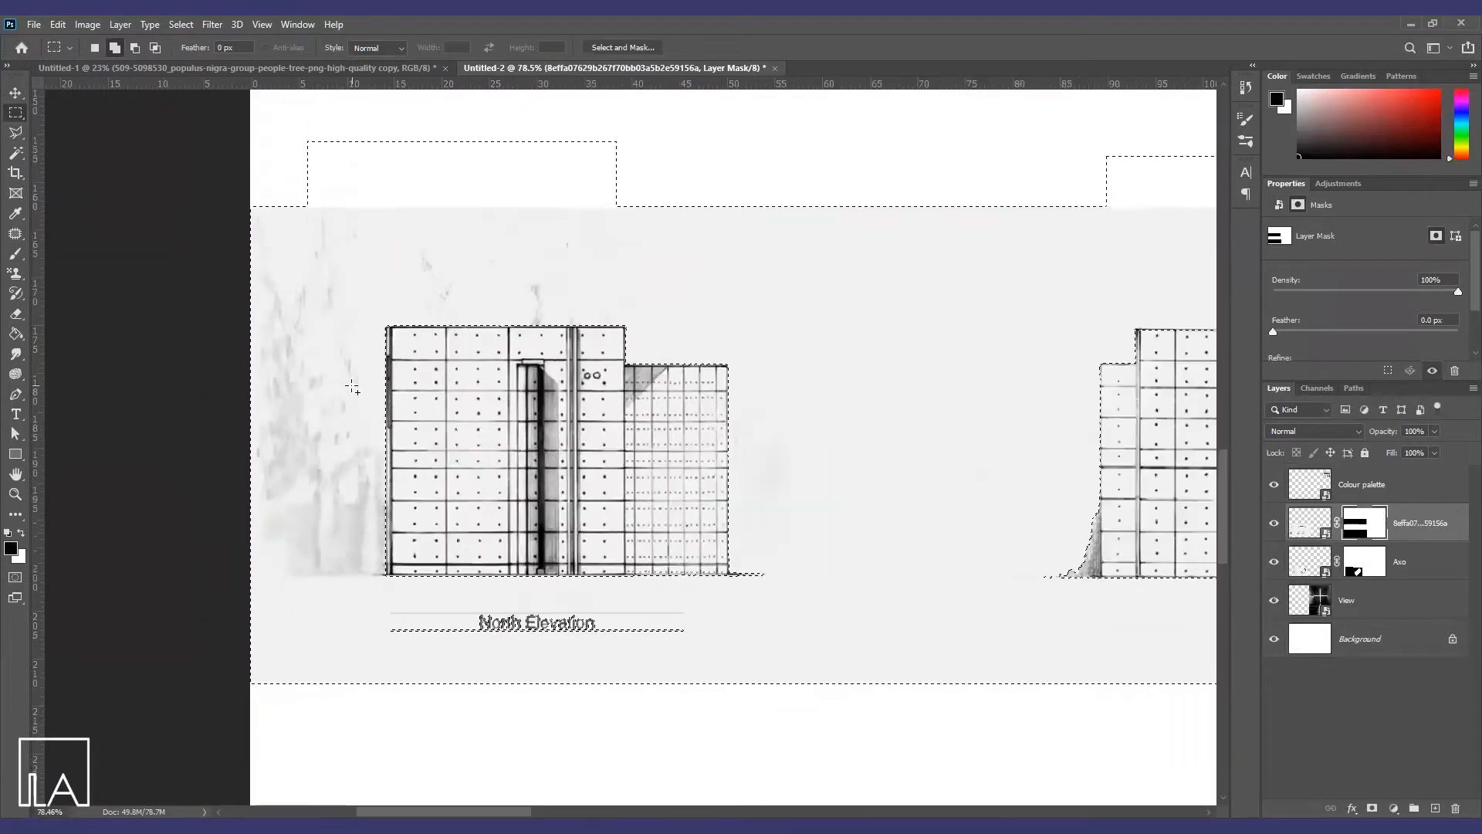
pyautogui.scroll(3, 615, 599)
pyautogui.scroll(-4, 288, 556)
pyautogui.scroll(3, 1118, 576)
pyautogui.scroll(-5, 705, 575)
pyautogui.scroll(6, 649, 532)
pyautogui.moveTo(537, 331)
pyautogui.mouseDown()
pyautogui.moveTo(684, 552)
pyautogui.moveTo(584, 564)
pyautogui.moveTo(405, 426)
pyautogui.moveTo(395, 393)
pyautogui.mouseUp()
pyautogui.scroll(-6, 585, 564)
pyautogui.scroll(6, 489, 569)
pyautogui.scroll(-6, 513, 530)
# Fill the selected background black on the elevations' layer mask, deselect, and move the elevations up about 10 mm
pyautogui.press('g')
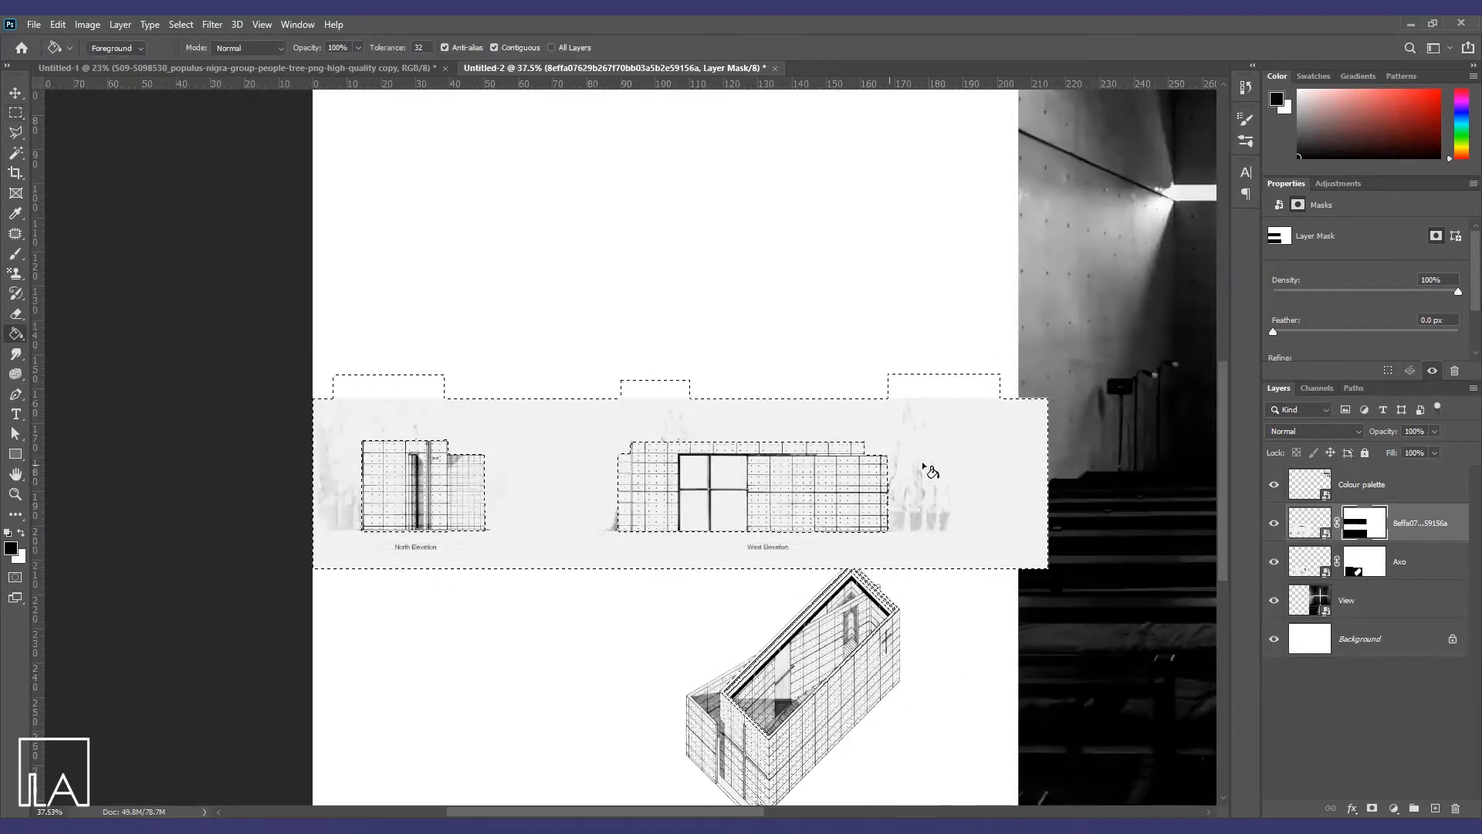
pyautogui.click(930, 471)
pyautogui.scroll(-2, 778, 567)
pyautogui.hotkey('ctrl', 'd')
pyautogui.press('v')
pyautogui.moveTo(483, 551)
pyautogui.mouseDown()
pyautogui.moveTo(490, 420)
pyautogui.moveTo(460, 430)
pyautogui.moveTo(484, 528)
pyautogui.mouseUp()
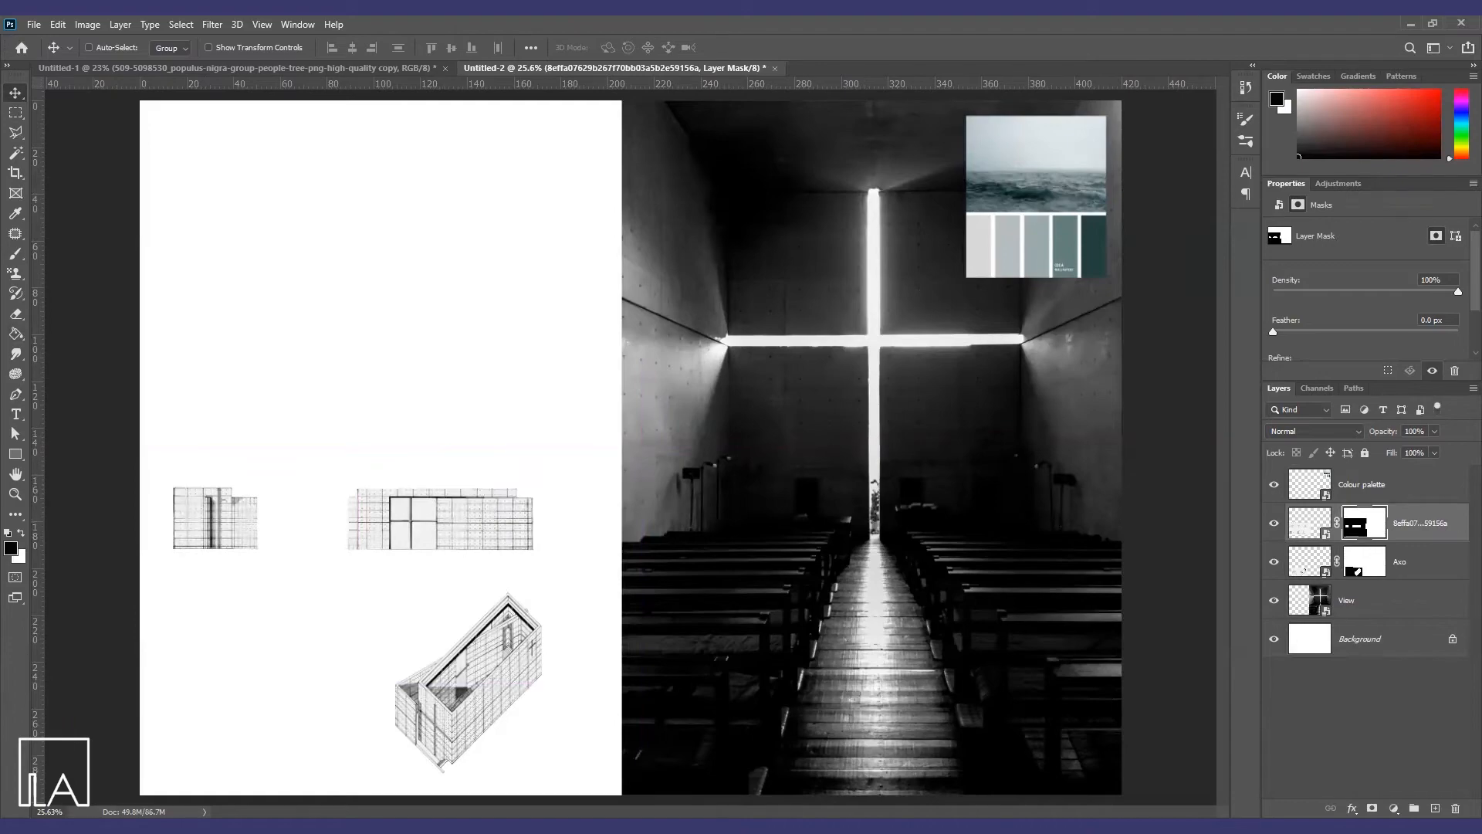
# Place the sections drawing 33 from the project folder above the elevations, scaled to about 185 by 67 mm
pyautogui.hotkey('alt', 'Tab')
pyautogui.moveTo(384, 221); pyautogui.dragTo(429, 375)
pyautogui.moveTo(558, 441); pyautogui.dragTo(234, 414)
pyautogui.moveTo(448, 367); pyautogui.dragTo(528, 367)
pyautogui.moveTo(287, 413); pyautogui.dragTo(253, 412)
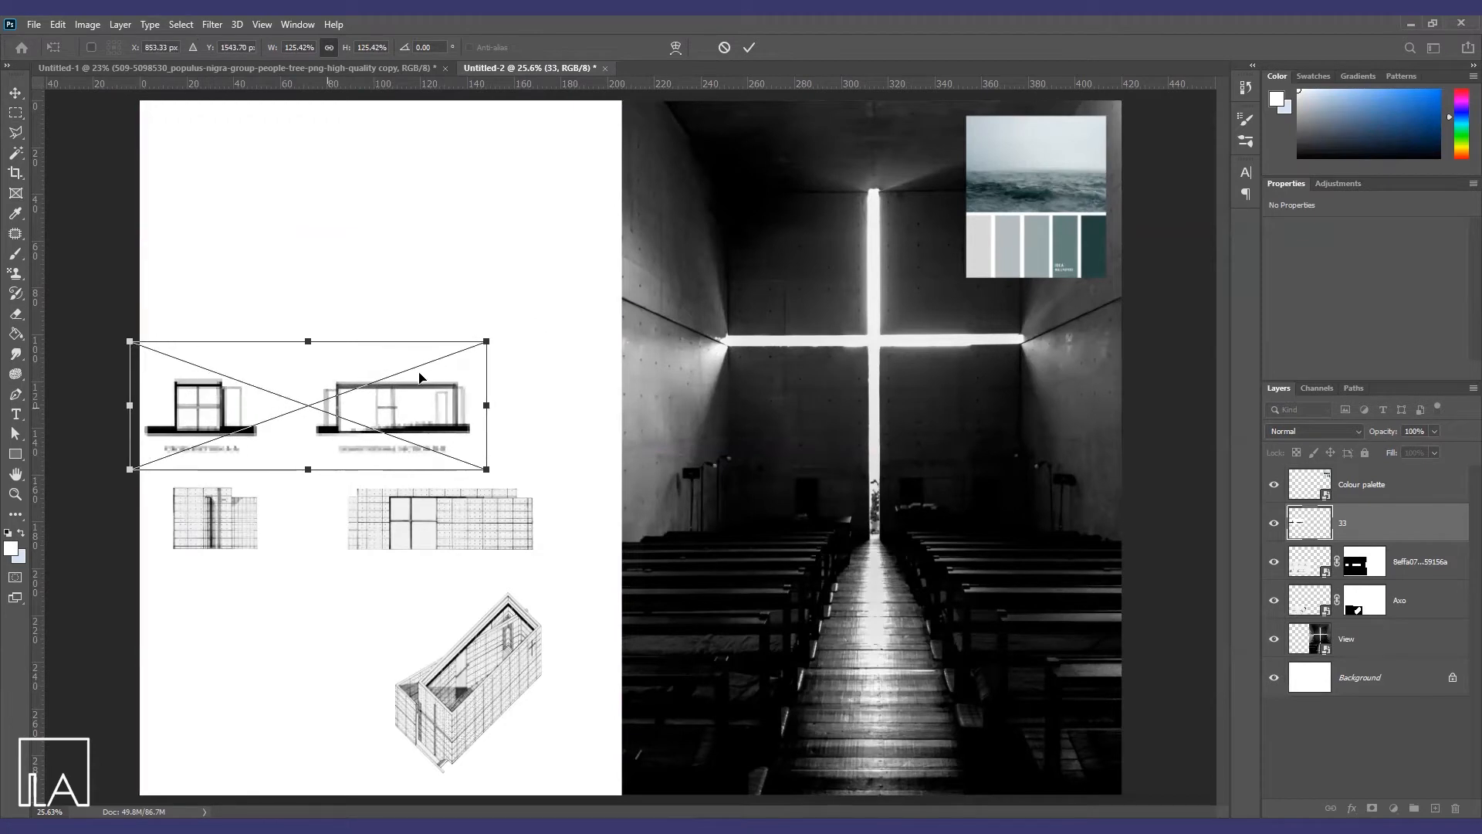
pyautogui.moveTo(485, 341); pyautogui.dragTo(577, 364)
pyautogui.press('Return')
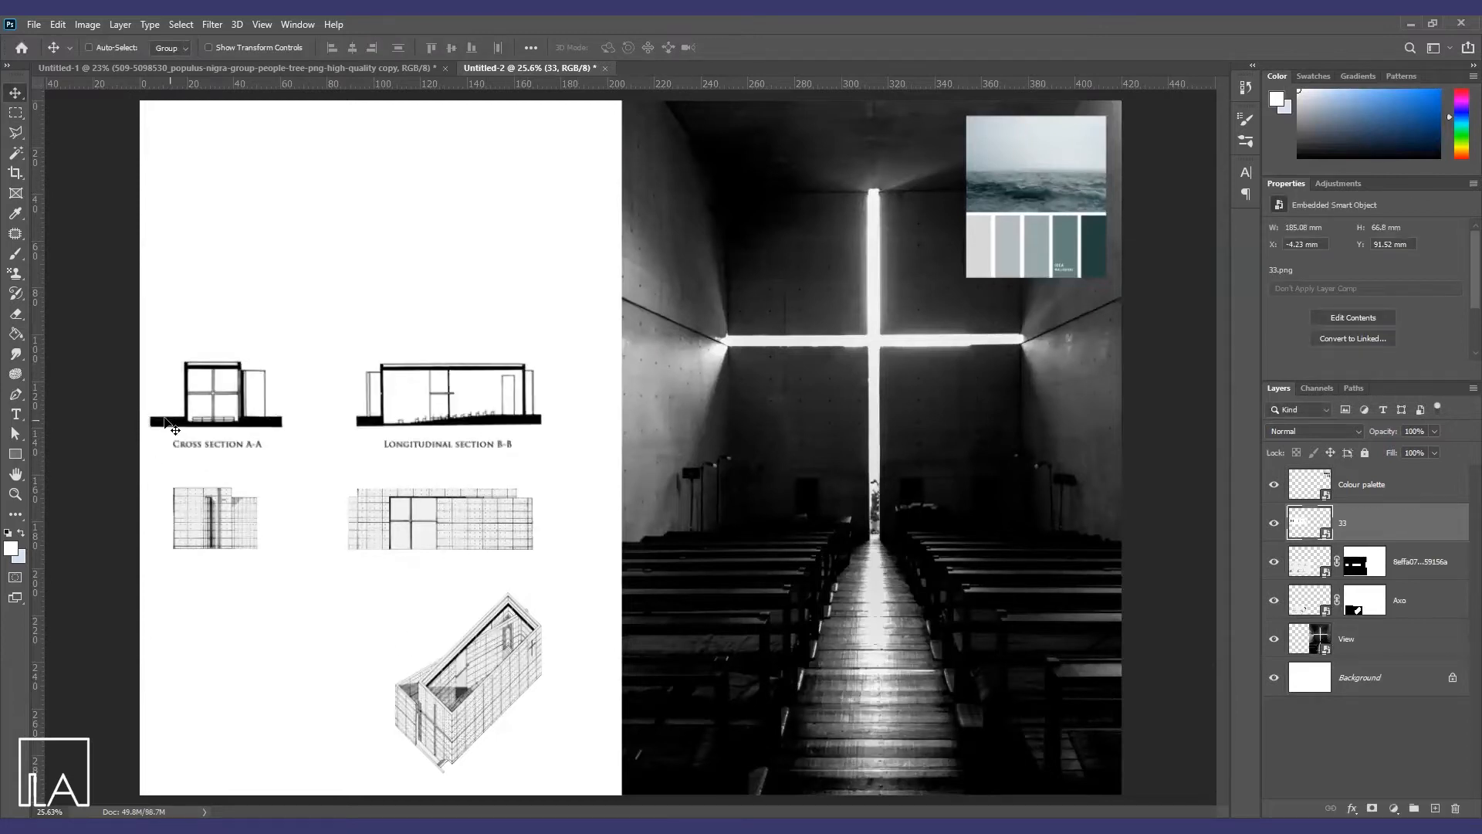
# Select the section captions and the surrounding white background, and apply a layer mask to drawing 33 from the selection
pyautogui.press('m')
pyautogui.moveTo(402, 472); pyautogui.dragTo(108, 434)
pyautogui.press('w')
pyautogui.click(336, 388)
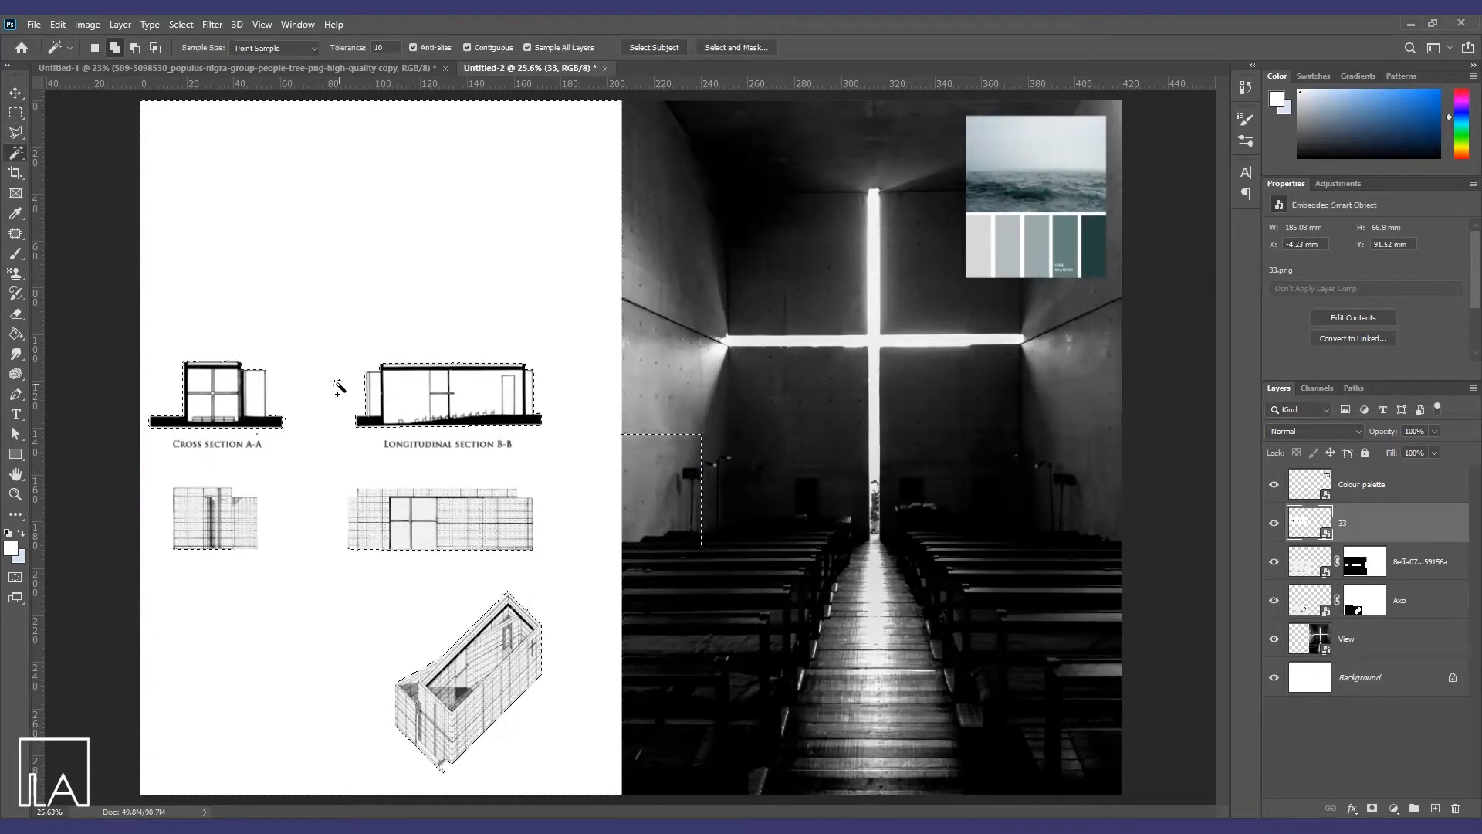
pyautogui.click(1373, 807)
# Rename the elevations layer as Elevation and the sections layer 33 as Section
pyautogui.scroll(-2, 114, 354)
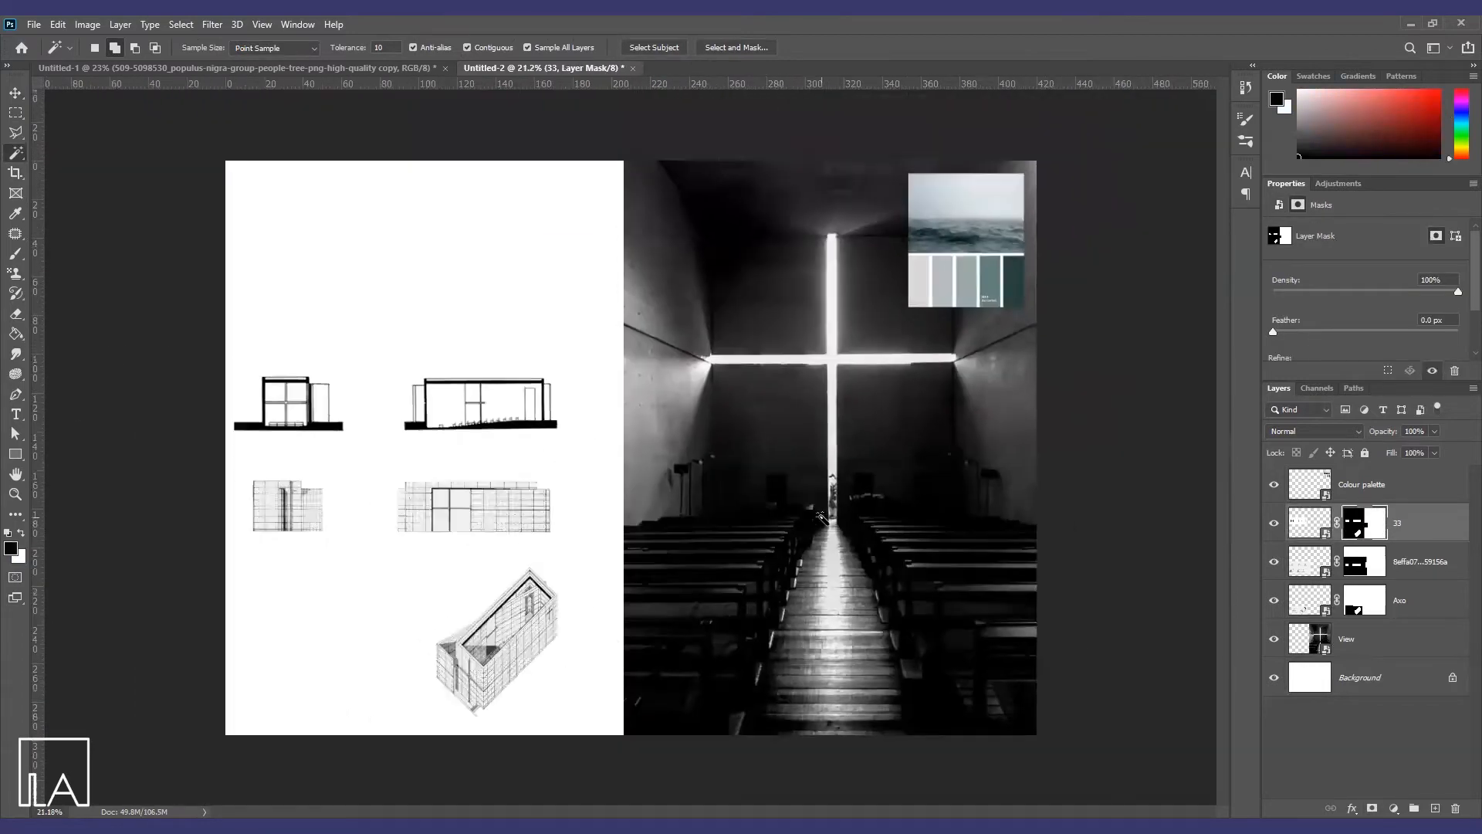
pyautogui.click(15, 92)
pyautogui.scroll(2, 219, 400)
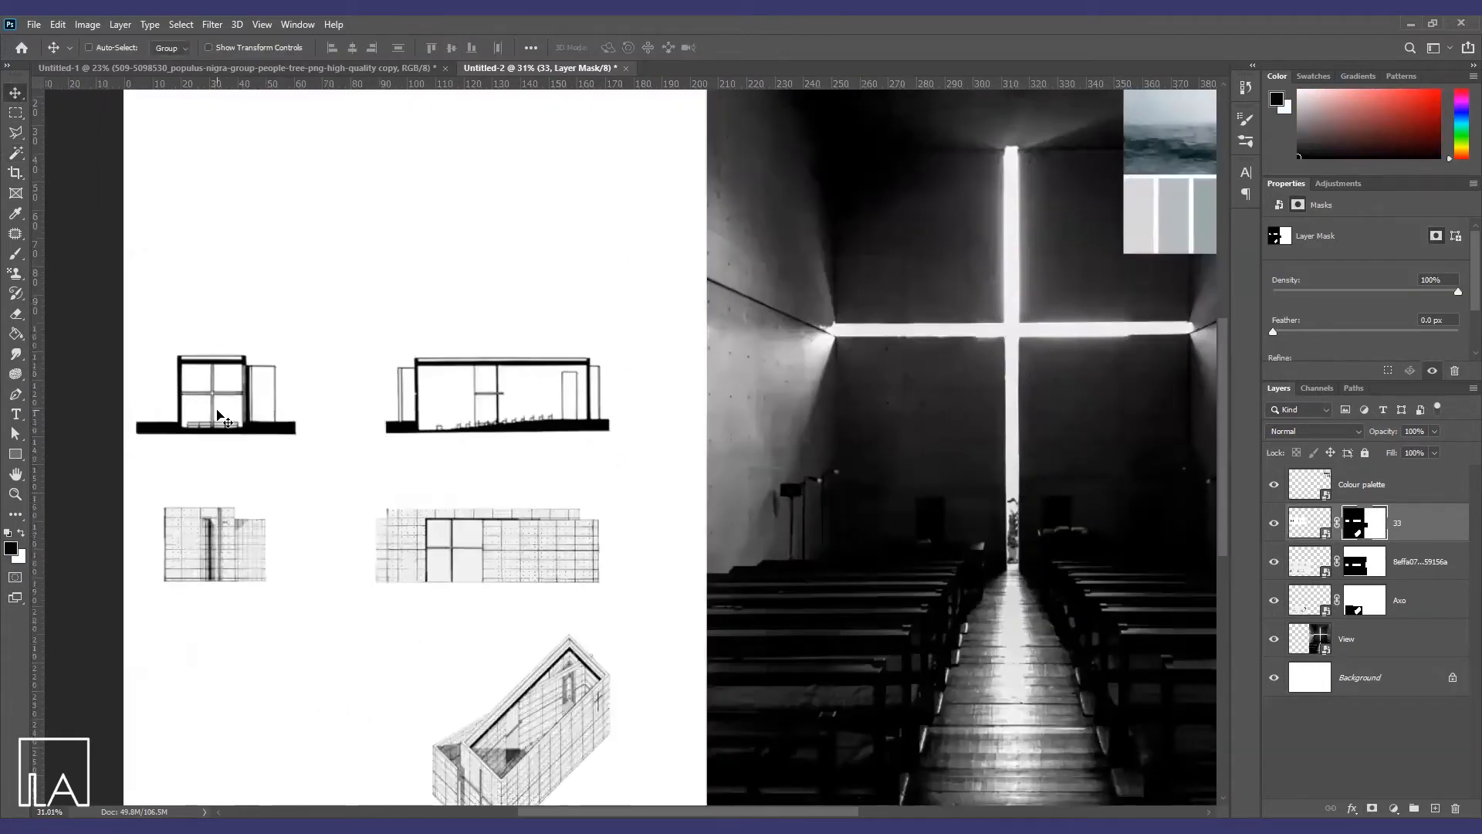
pyautogui.doubleClick(1426, 561)
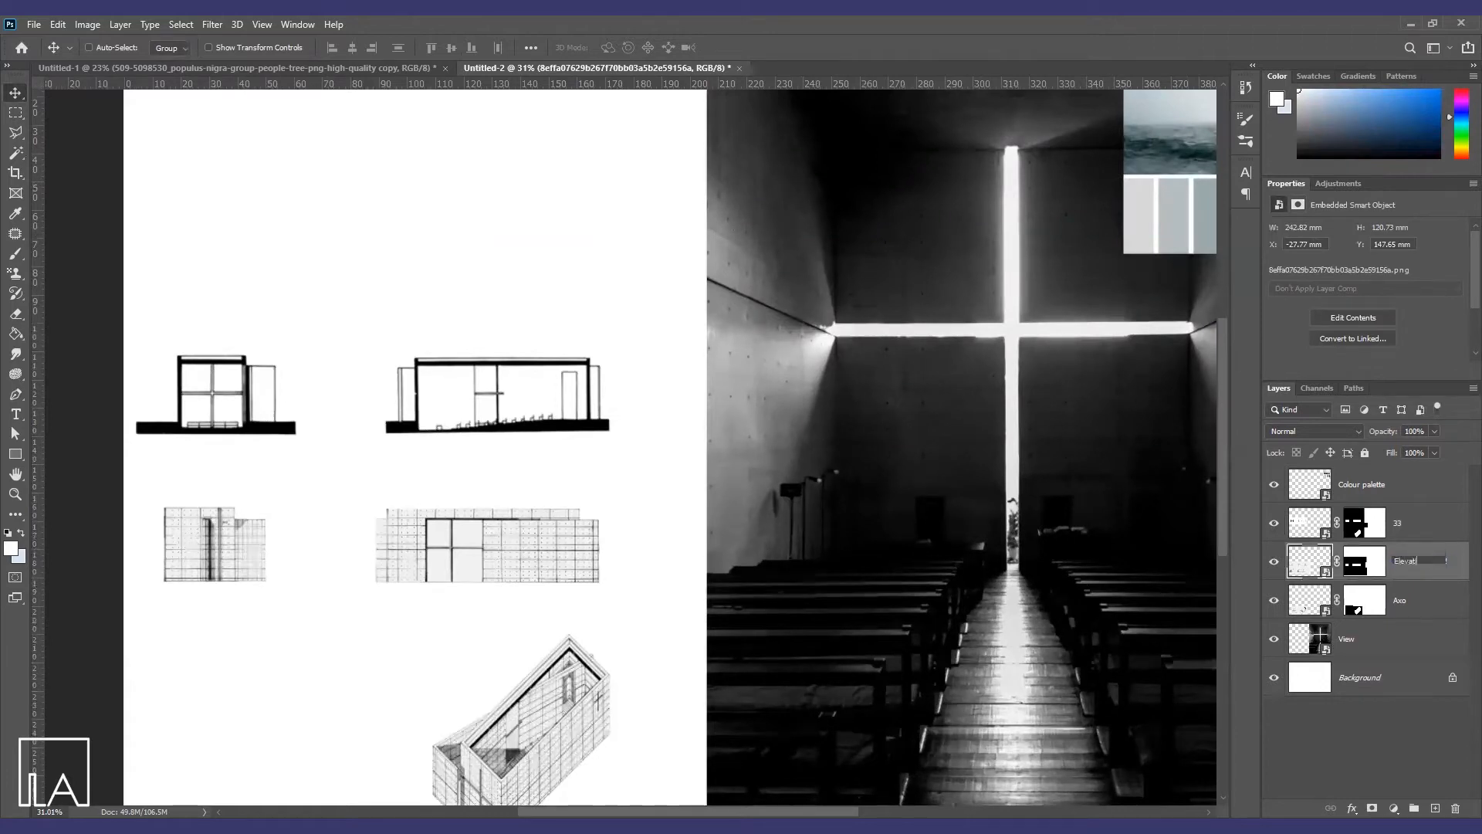
pyautogui.doubleClick(1402, 525)
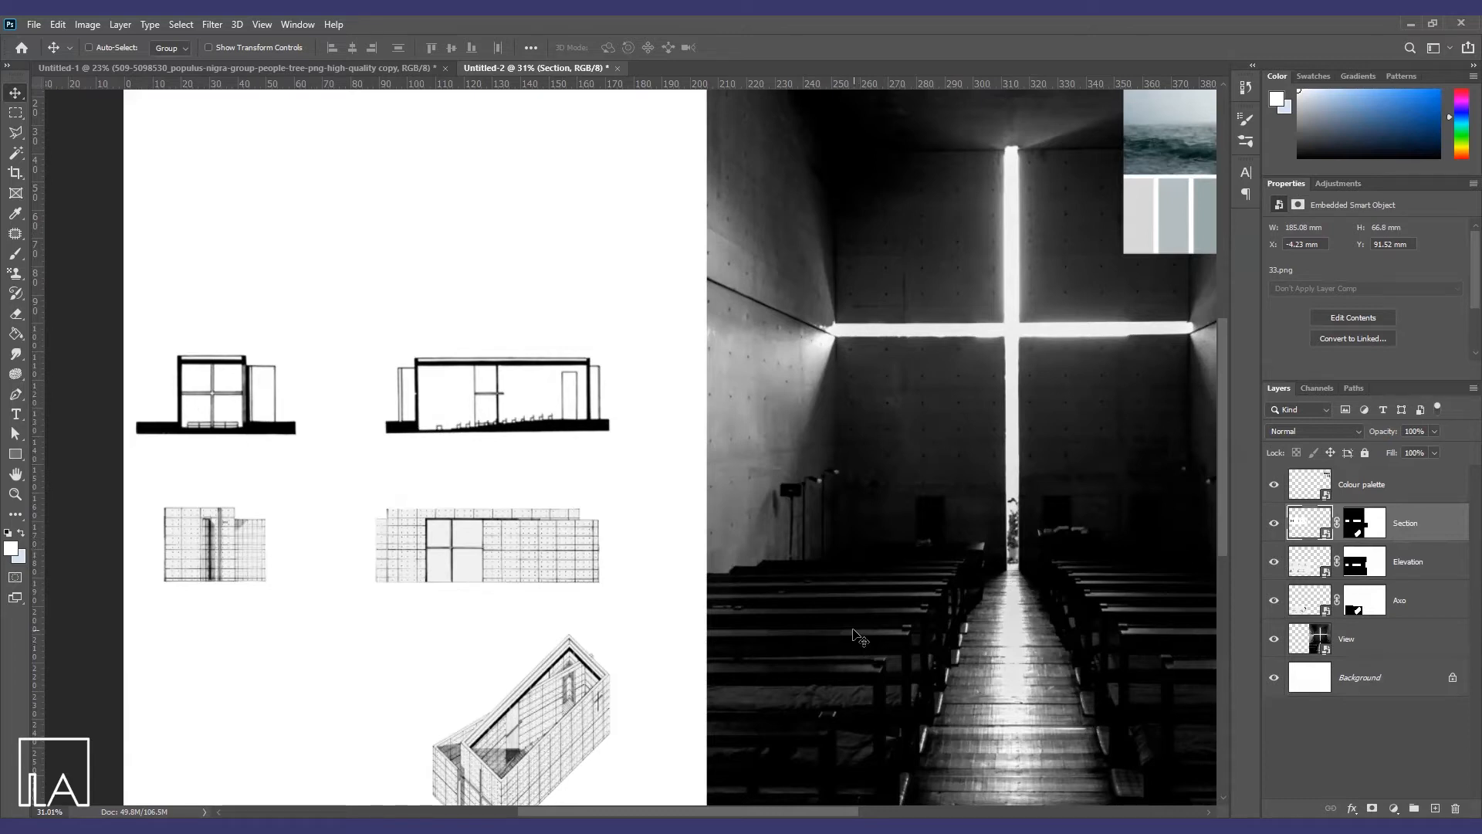
# Add a layer named Walls above Section and select the cross section's black cut walls with the Magic Wand
pyautogui.click(1436, 809)
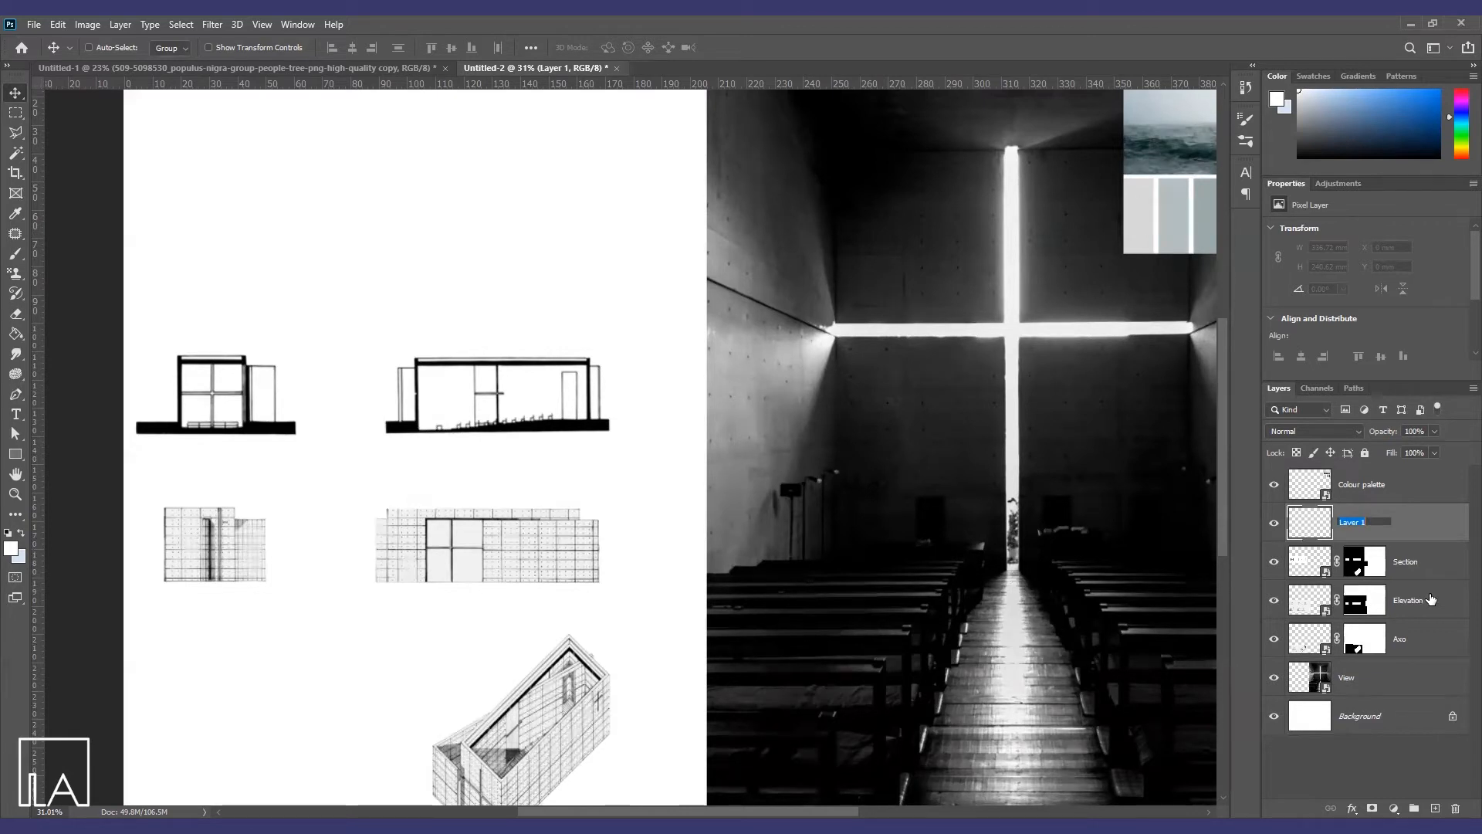
pyautogui.scroll(2, 190, 427)
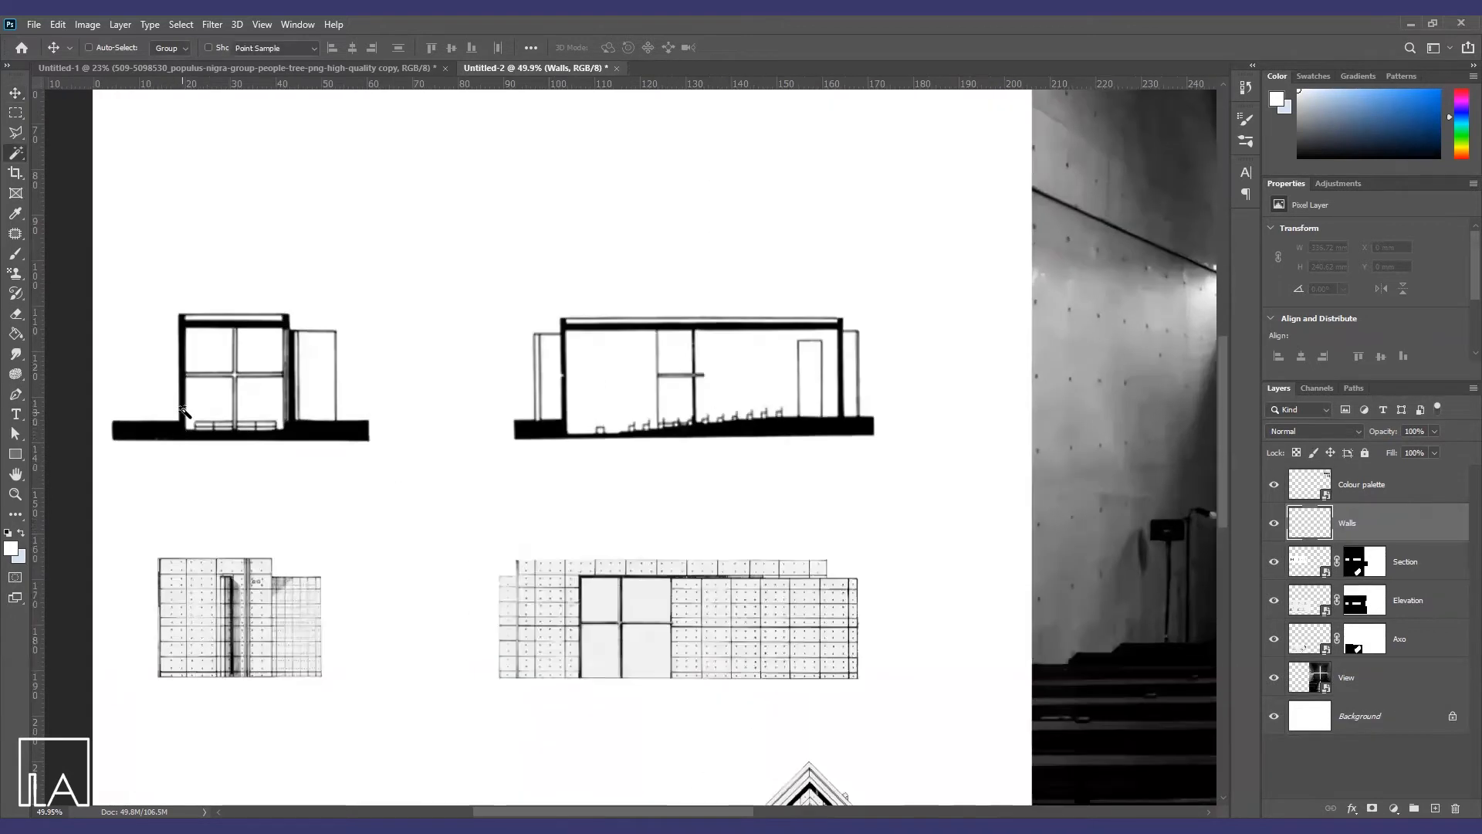
pyautogui.press('w')
pyautogui.click(185, 426)
# Reselect the cross section's black cut with the Magic Wand tolerance set to 20 and finally to 32
pyautogui.scroll(4, 179, 425)
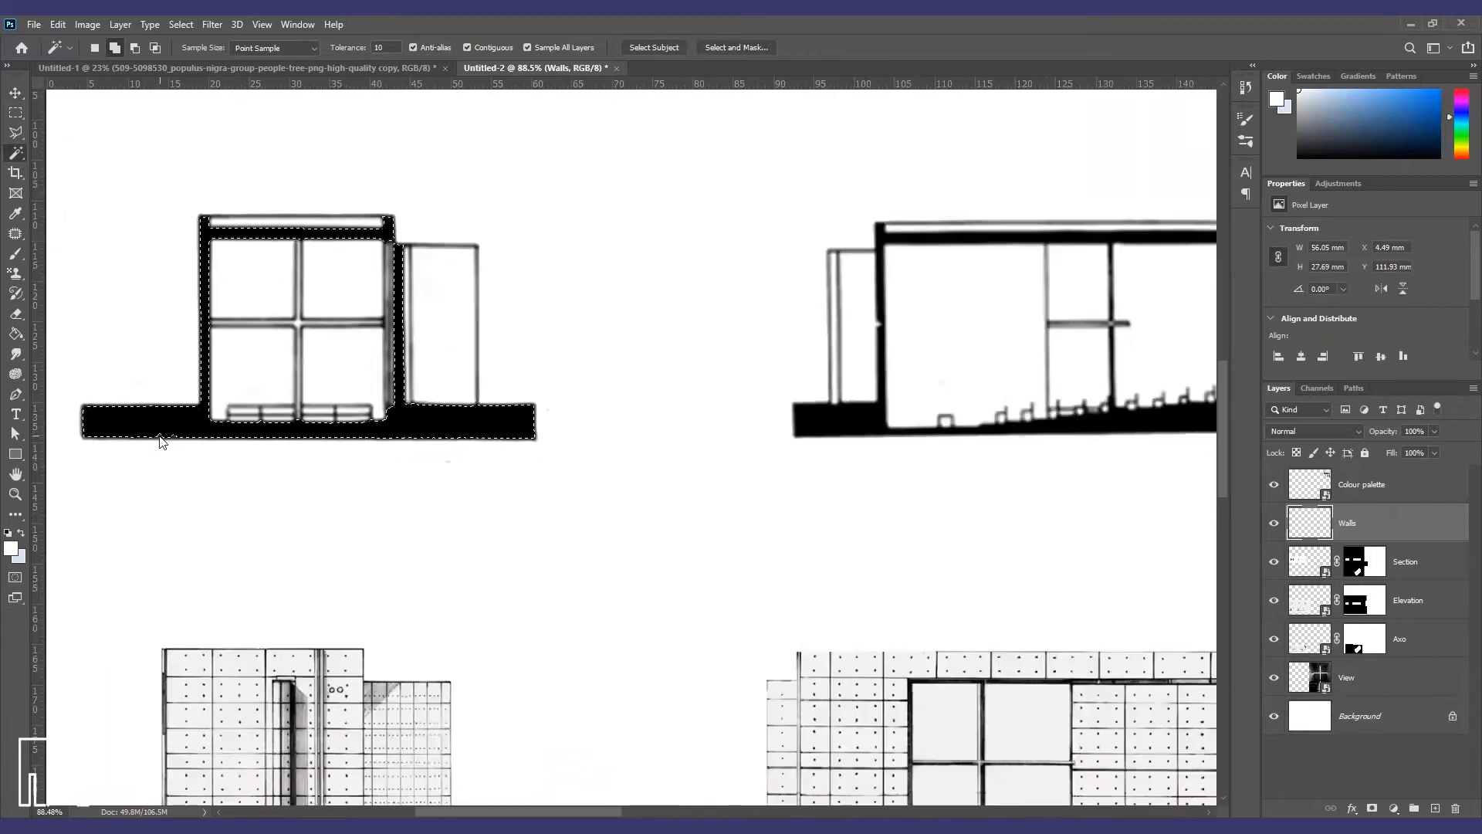
pyautogui.write('20')
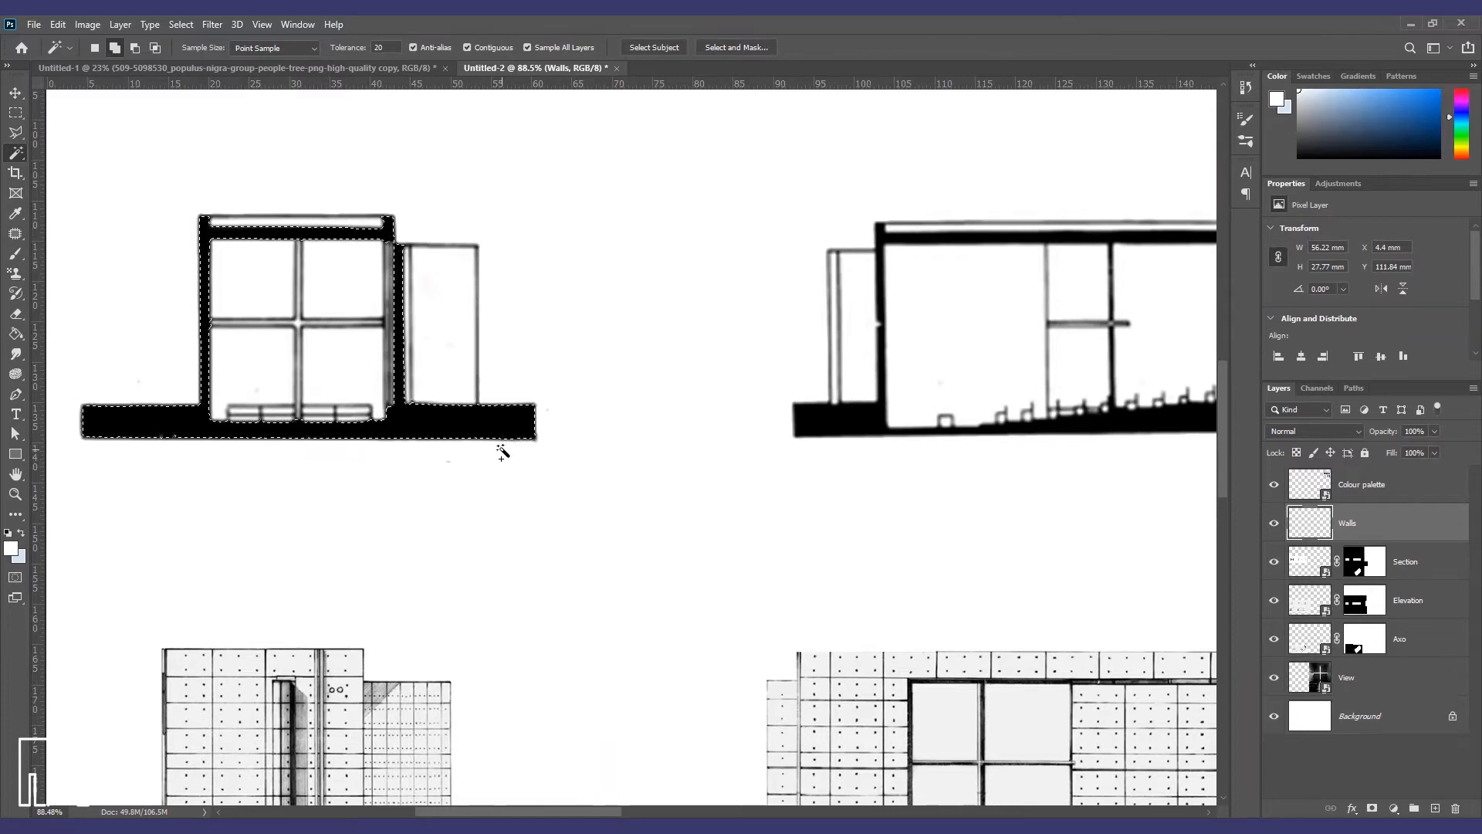
pyautogui.scroll(4, 203, 220)
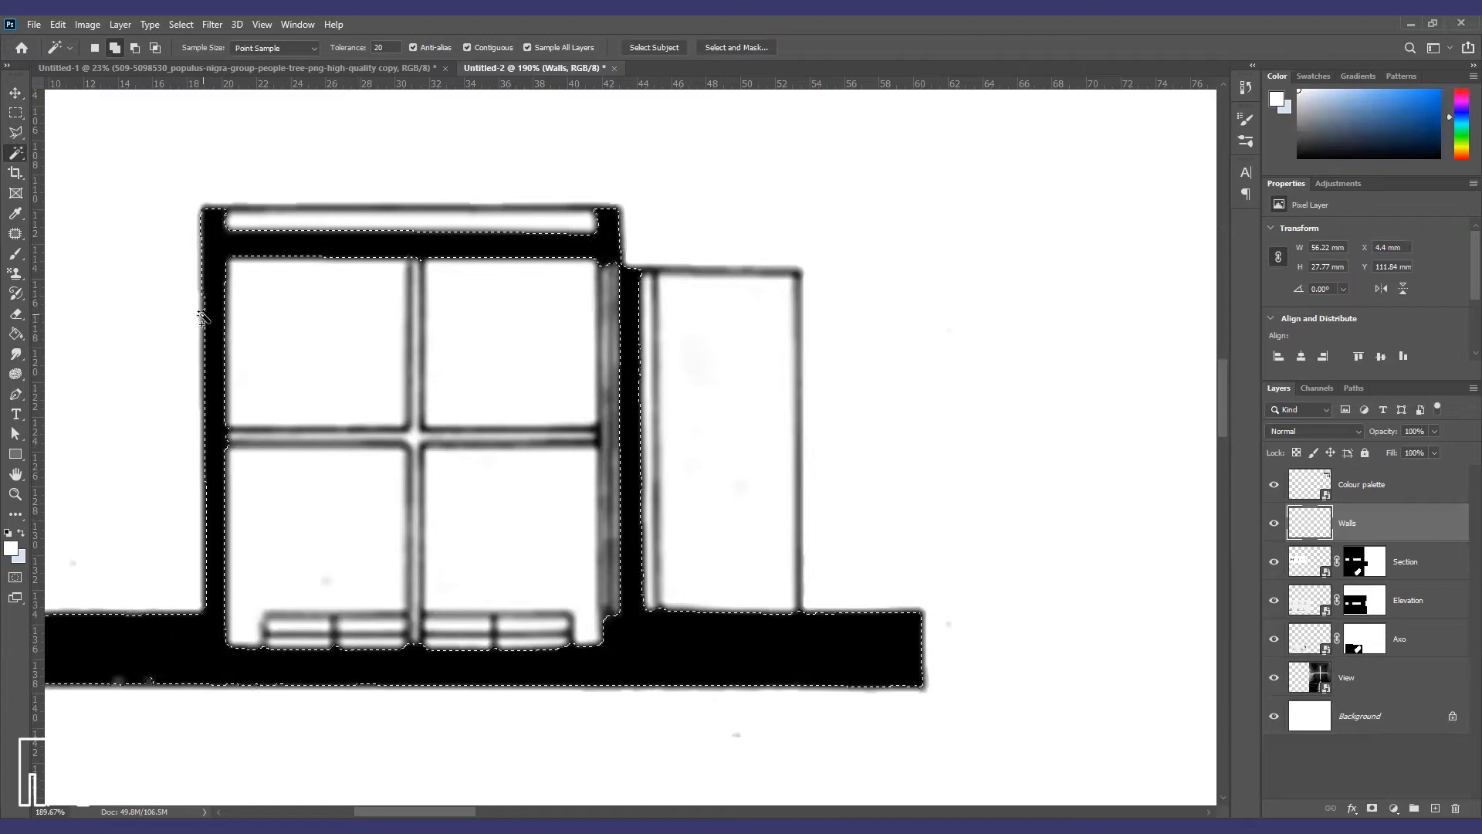
pyautogui.moveTo(396, 50); pyautogui.dragTo(337, 52)
pyautogui.write('32')
pyautogui.click(222, 251)
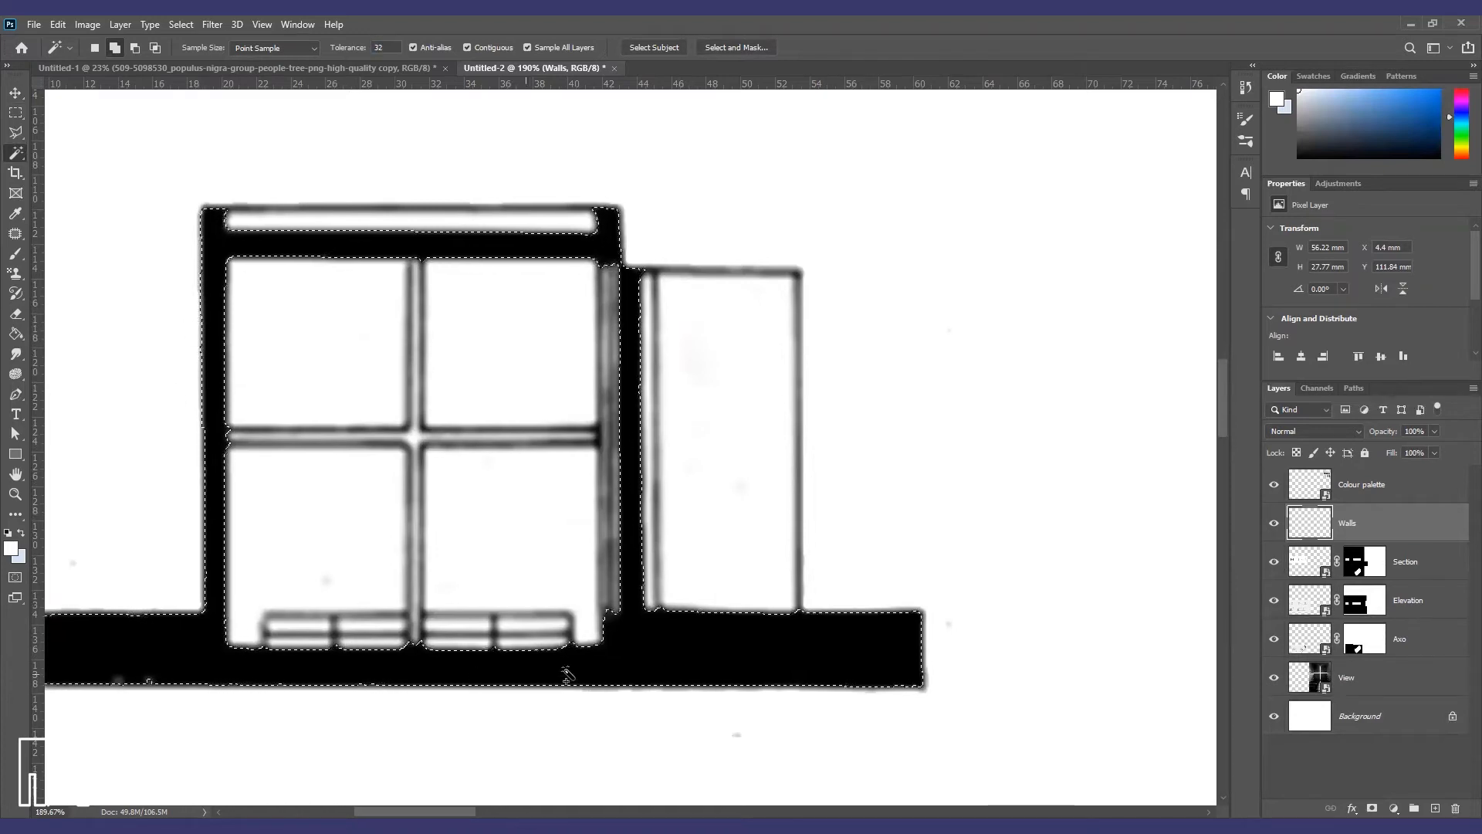
pyautogui.press('m')
pyautogui.moveTo(239, 588); pyautogui.dragTo(588, 646)
pyautogui.hotkey('ctrl', 'shift', 's')
pyautogui.press('Escape')
pyautogui.hotkey('ctrl', 'z')
# Subtract the bench area between the walls from the cross section's wall selection with a rectangular marquee
pyautogui.moveTo(241, 587); pyautogui.dragTo(590, 651)
pyautogui.scroll(-5, 428, 584)
pyautogui.scroll(5, 430, 544)
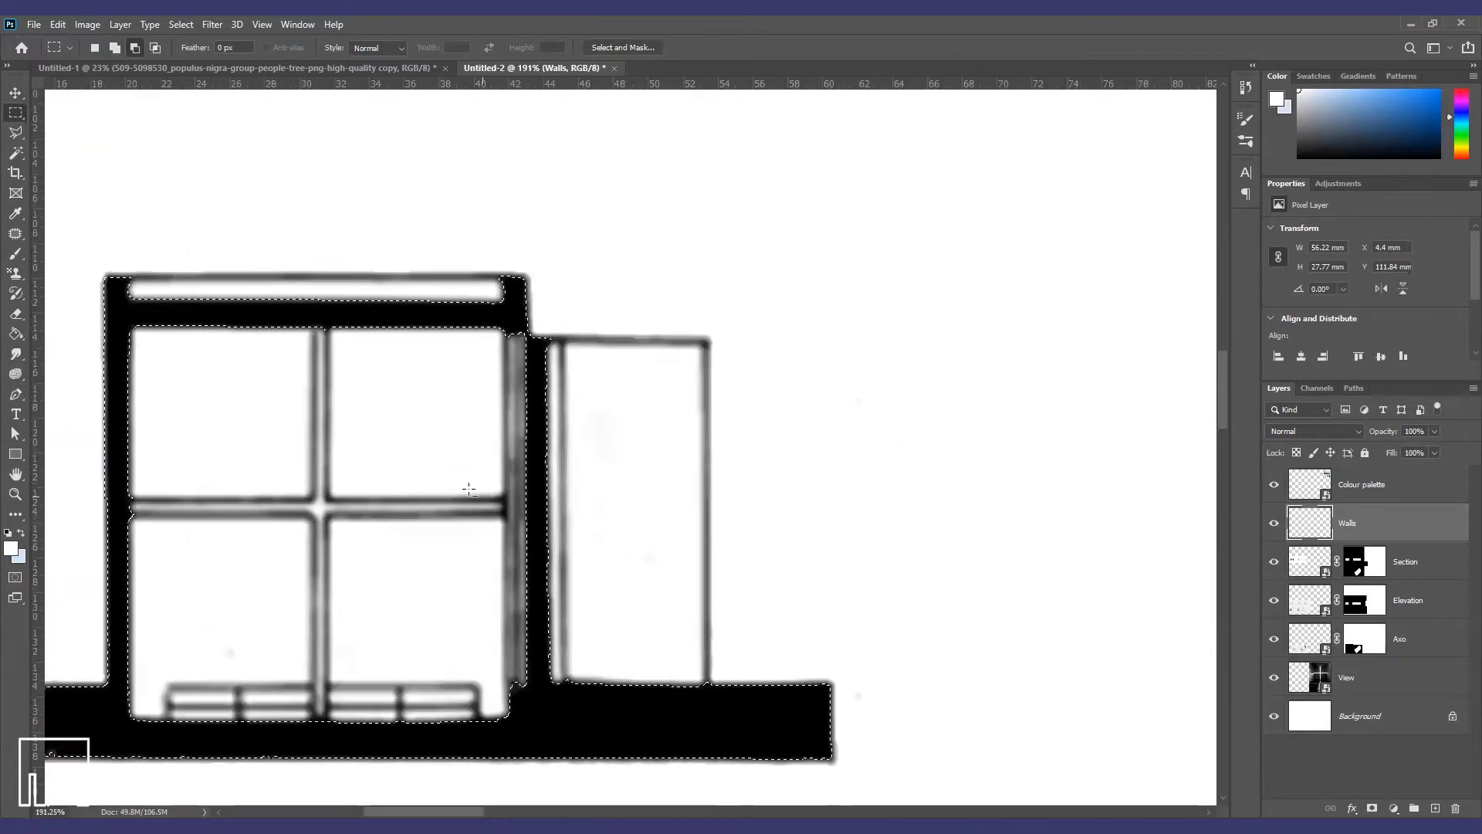
# Refine the cross section's wall selection and add the long section's black cut walls, roof and floor with the Magic Wand
pyautogui.moveTo(547, 341); pyautogui.dragTo(178, 294)
pyautogui.scroll(-6, 325, 440)
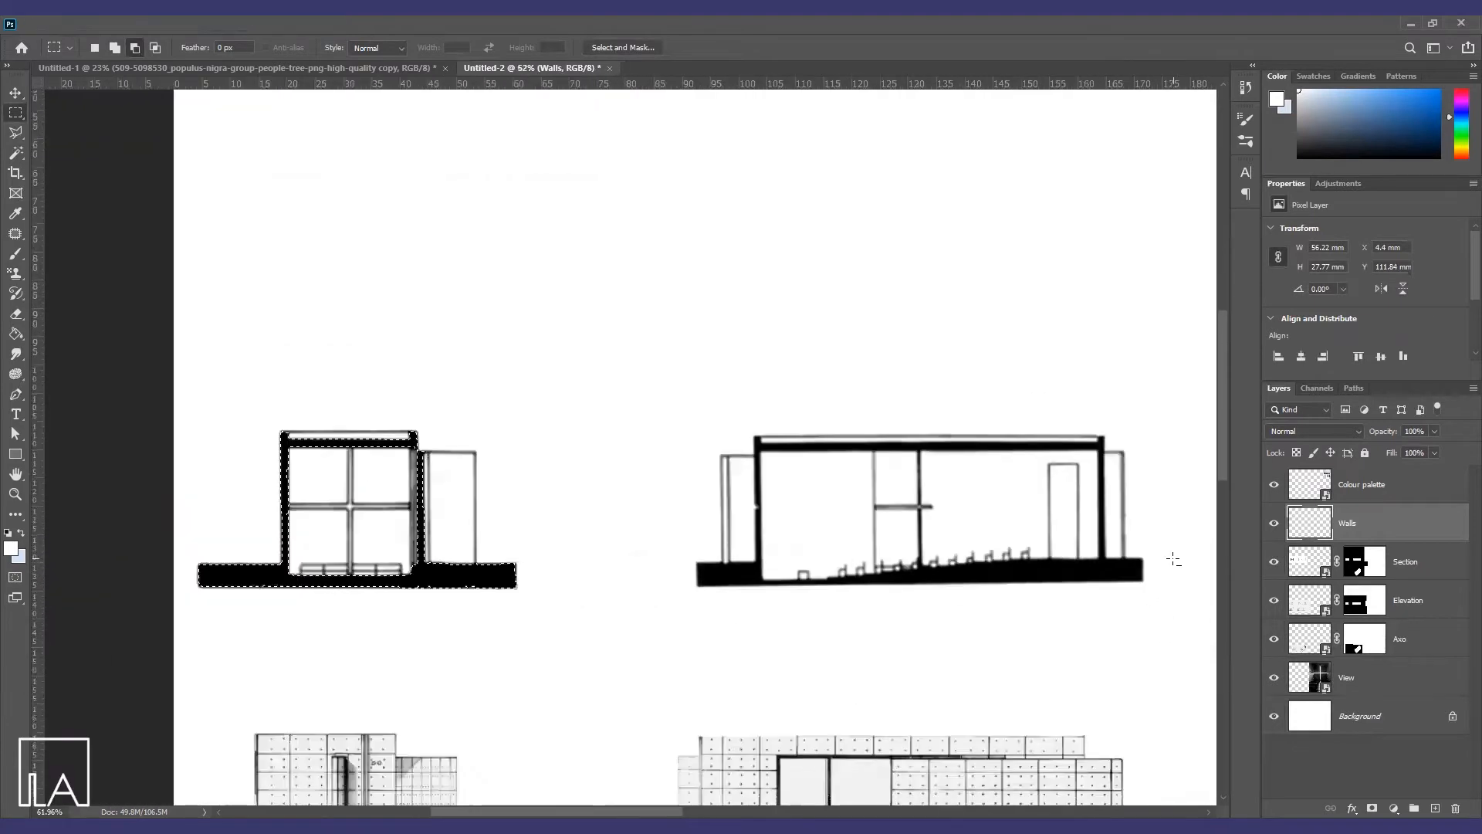
pyautogui.press('w')
pyautogui.click(745, 576)
pyautogui.scroll(5, 760, 573)
pyautogui.scroll(-2, 560, 534)
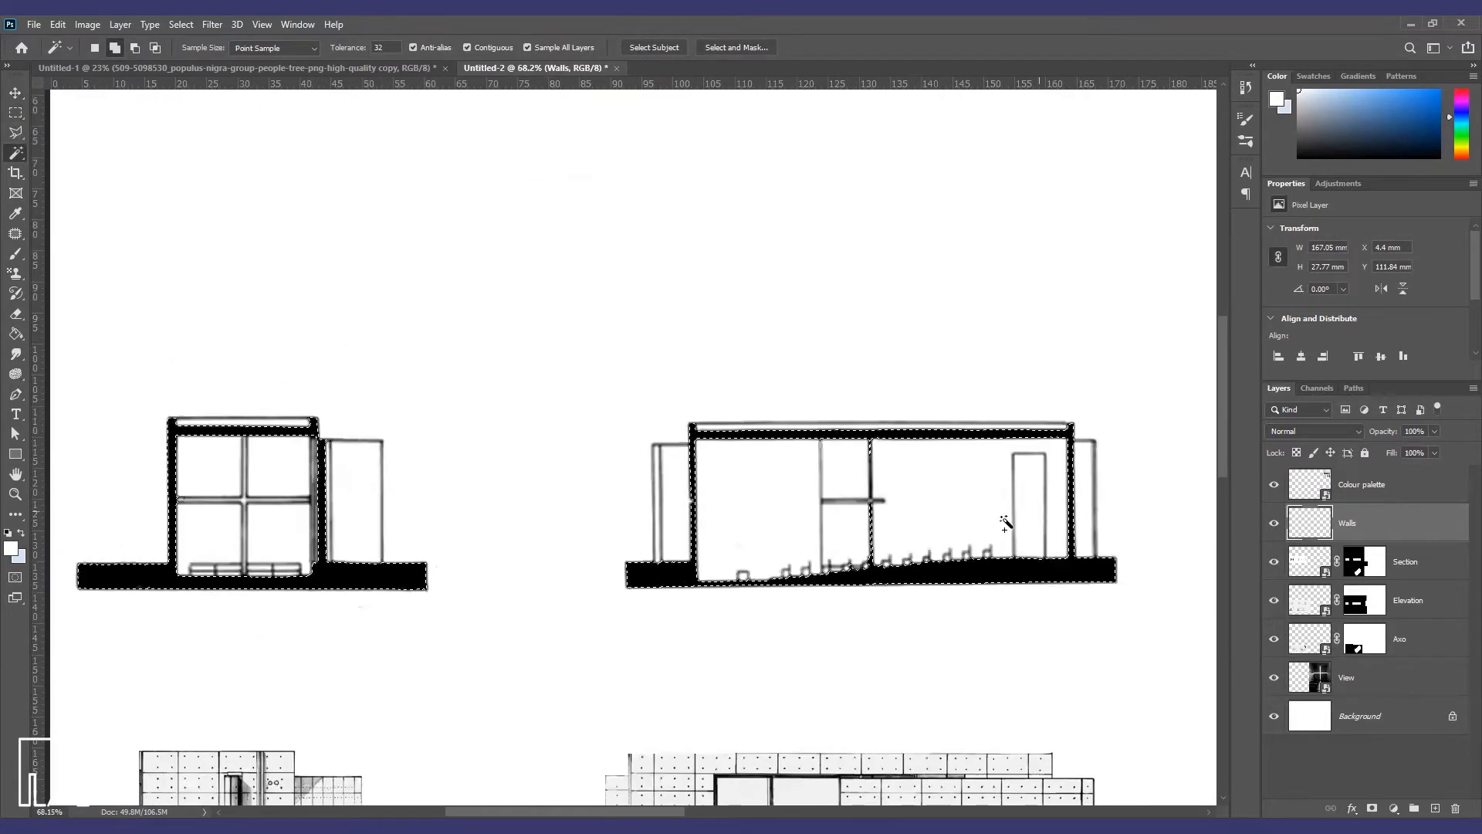
# Subtract the long section's window mullion with a marquee and its stepped seats with the Polygonal Lasso from the wall selection
pyautogui.scroll(1, 926, 563)
pyautogui.press('m')
pyautogui.moveTo(838, 468)
pyautogui.mouseDown()
pyautogui.moveTo(878, 569)
pyautogui.moveTo(840, 416)
pyautogui.mouseUp()
pyautogui.scroll(3, 841, 623)
pyautogui.press('l')
pyautogui.click(135, 47)
pyautogui.click(699, 576)
pyautogui.click(871, 554)
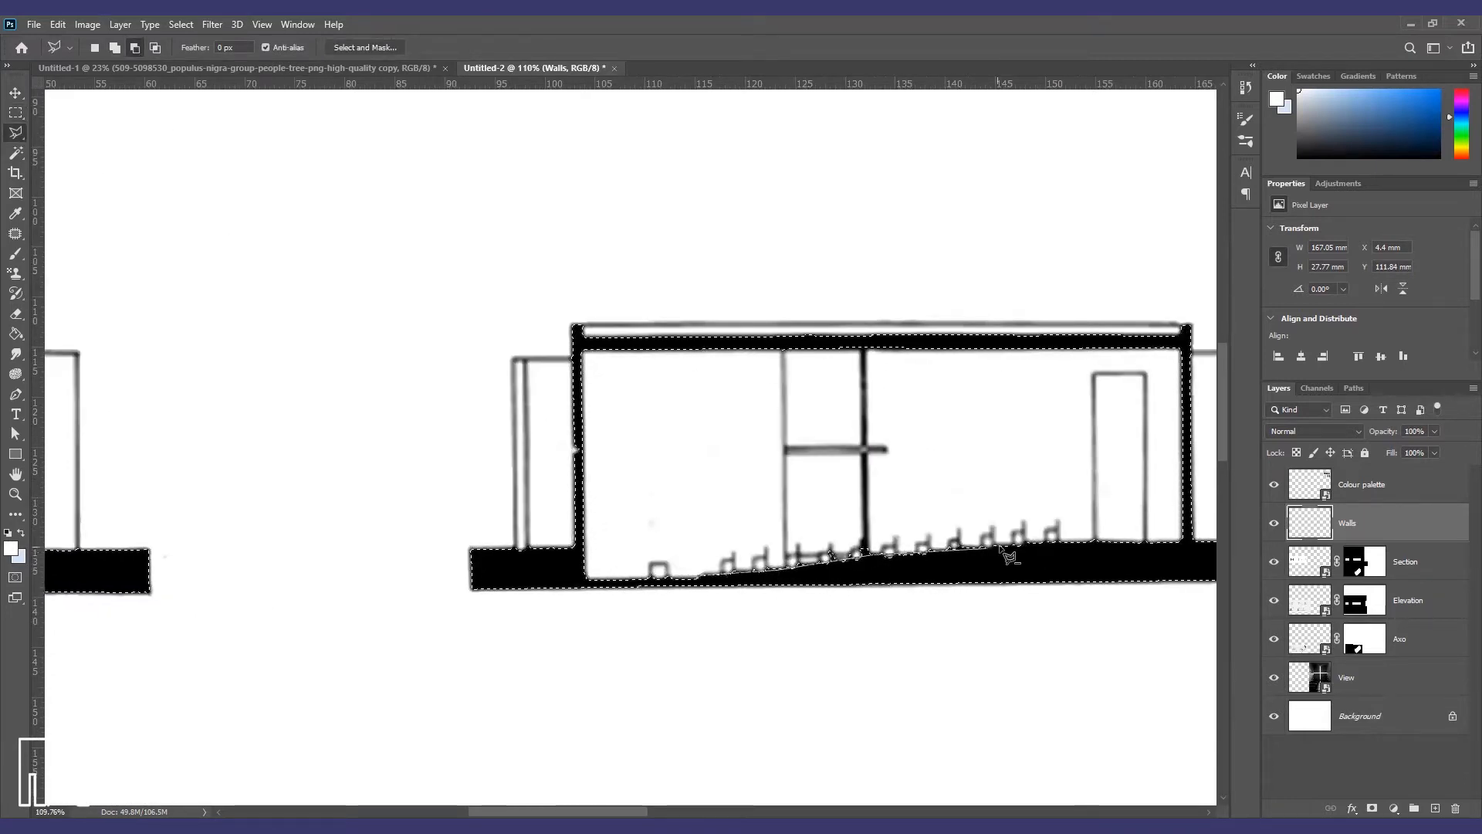
pyautogui.click(1104, 538)
pyautogui.click(699, 575)
# Fill the selected section cuts on the Walls layer with dark grey and clear the selection
pyautogui.scroll(-16, 704, 578)
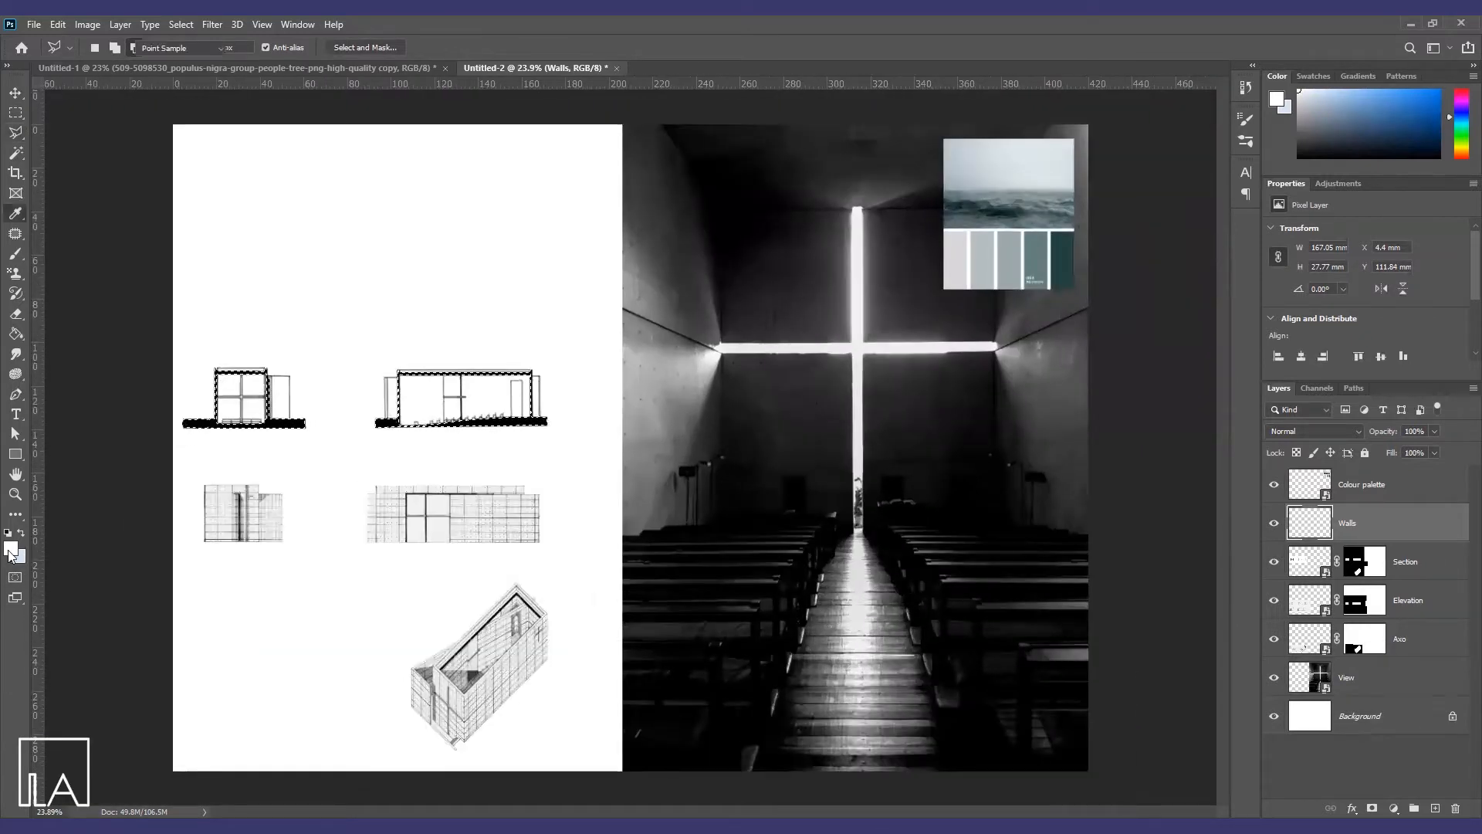
pyautogui.click(11, 548)
pyautogui.click(177, 494)
pyautogui.click(529, 331)
pyautogui.scroll(10, 458, 447)
pyautogui.press('g')
pyautogui.scroll(-4, 778, 401)
pyautogui.click(270, 397)
pyautogui.hotkey('ctrl', 'd')
pyautogui.press('super+space')
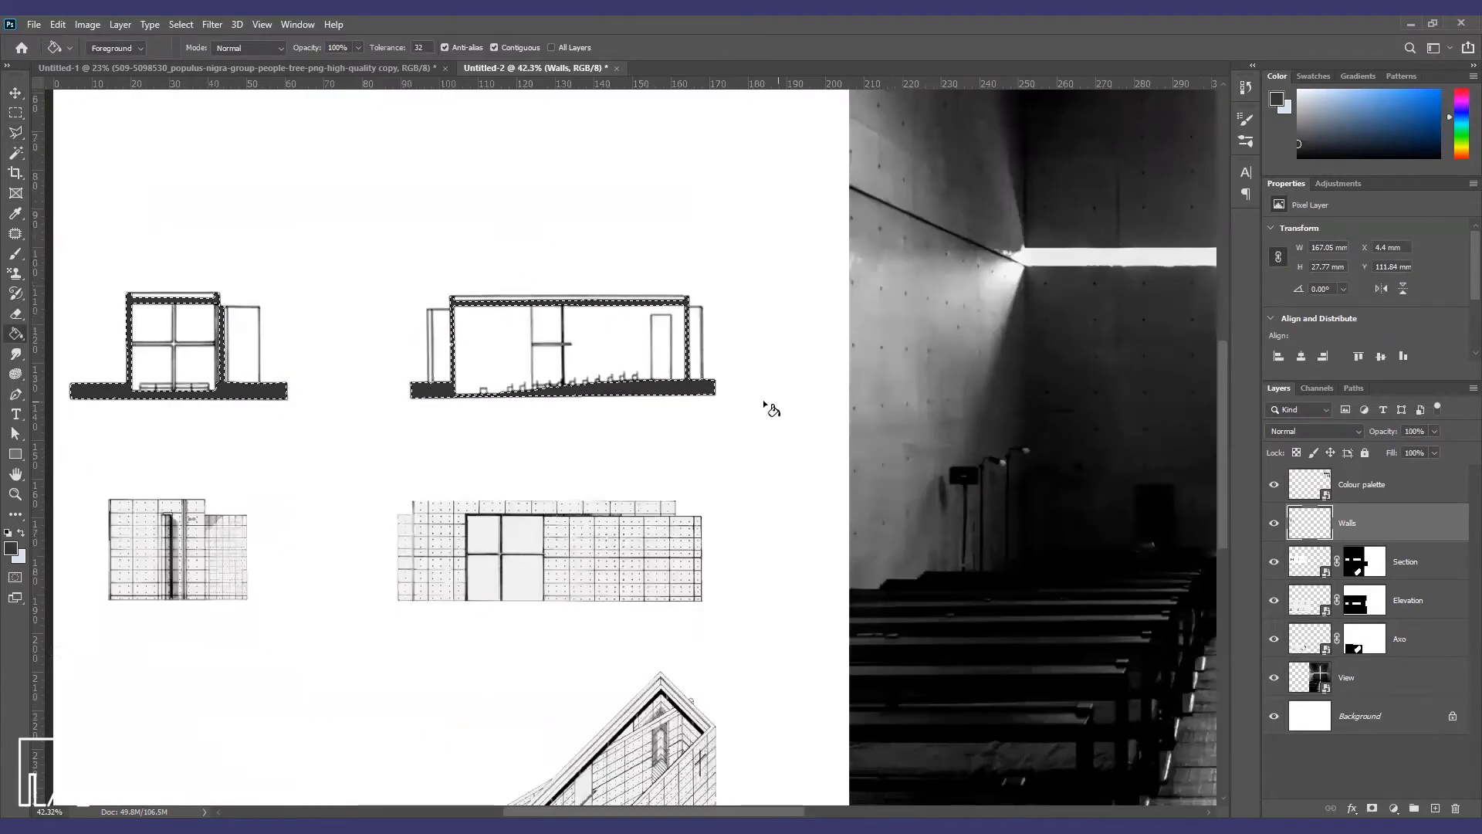
# Apply Brightness/Contrast to the Section layer, raising the contrast strongly and lowering the brightness slightly
pyautogui.click(1422, 573)
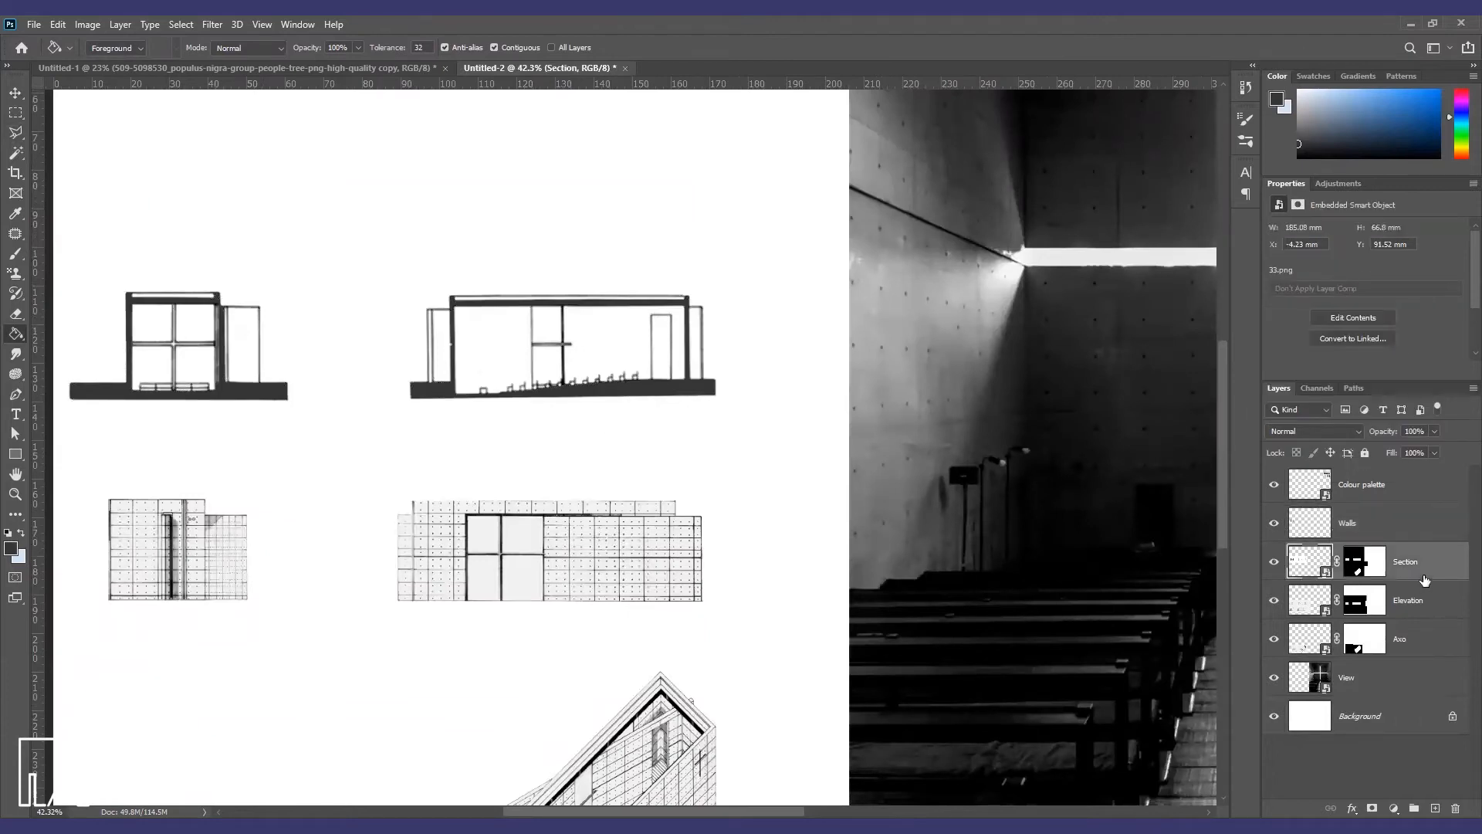
pyautogui.click(89, 28)
pyautogui.moveTo(116, 65)
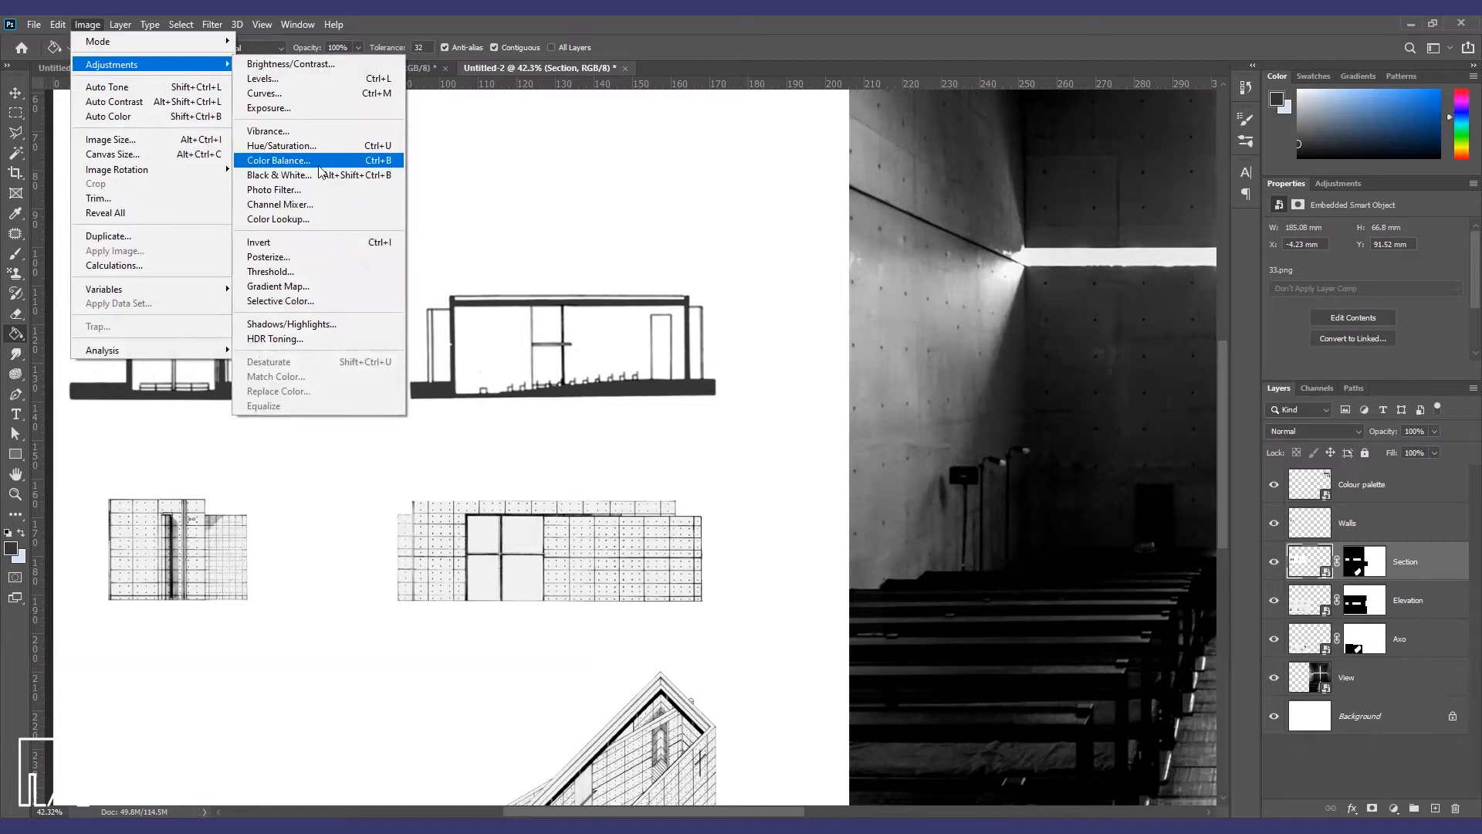
pyautogui.click(301, 63)
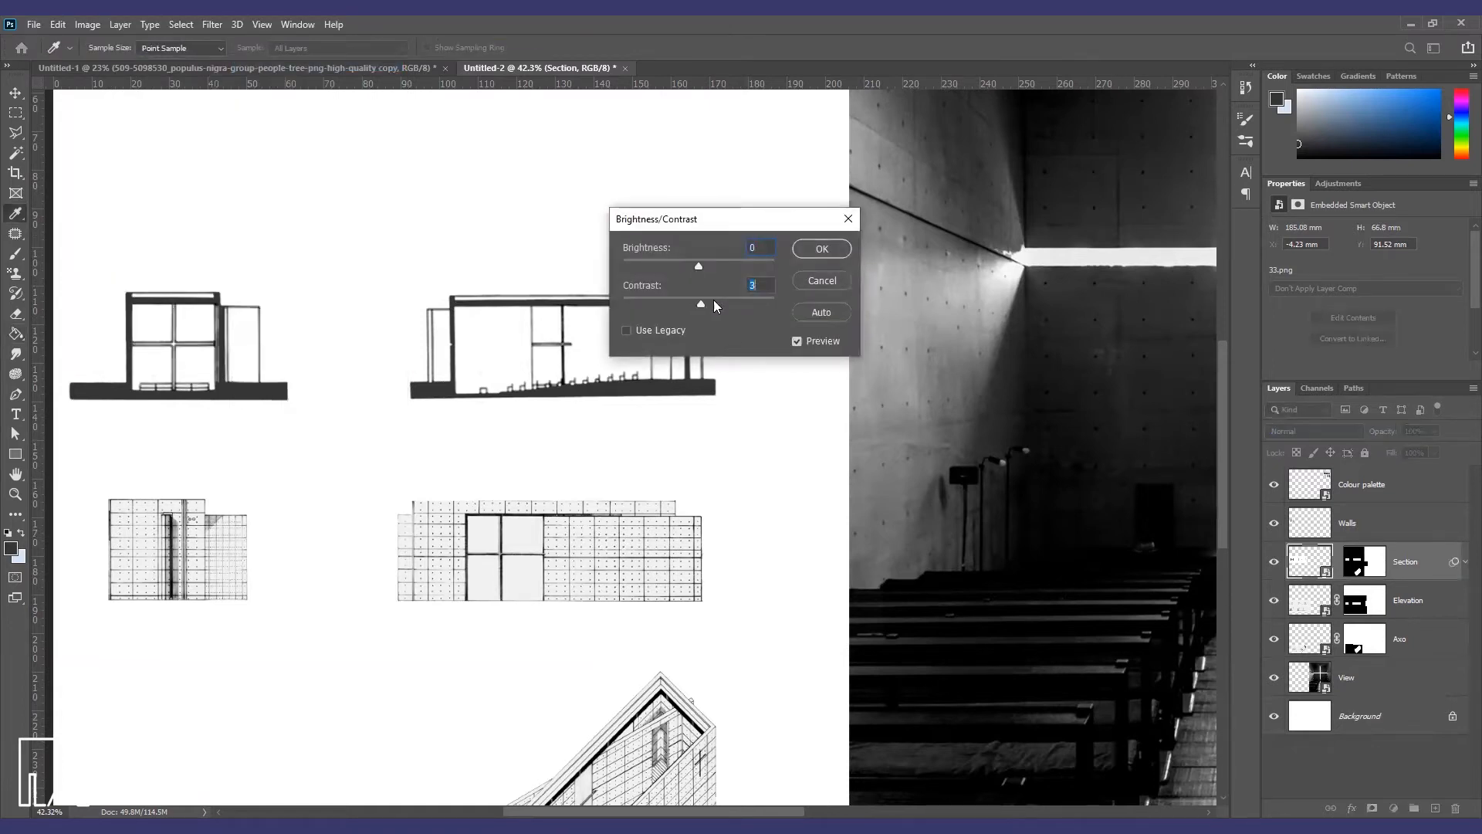
pyautogui.moveTo(770, 304); pyautogui.dragTo(850, 322)
pyautogui.moveTo(698, 266); pyautogui.dragTo(689, 266)
pyautogui.press('Return')
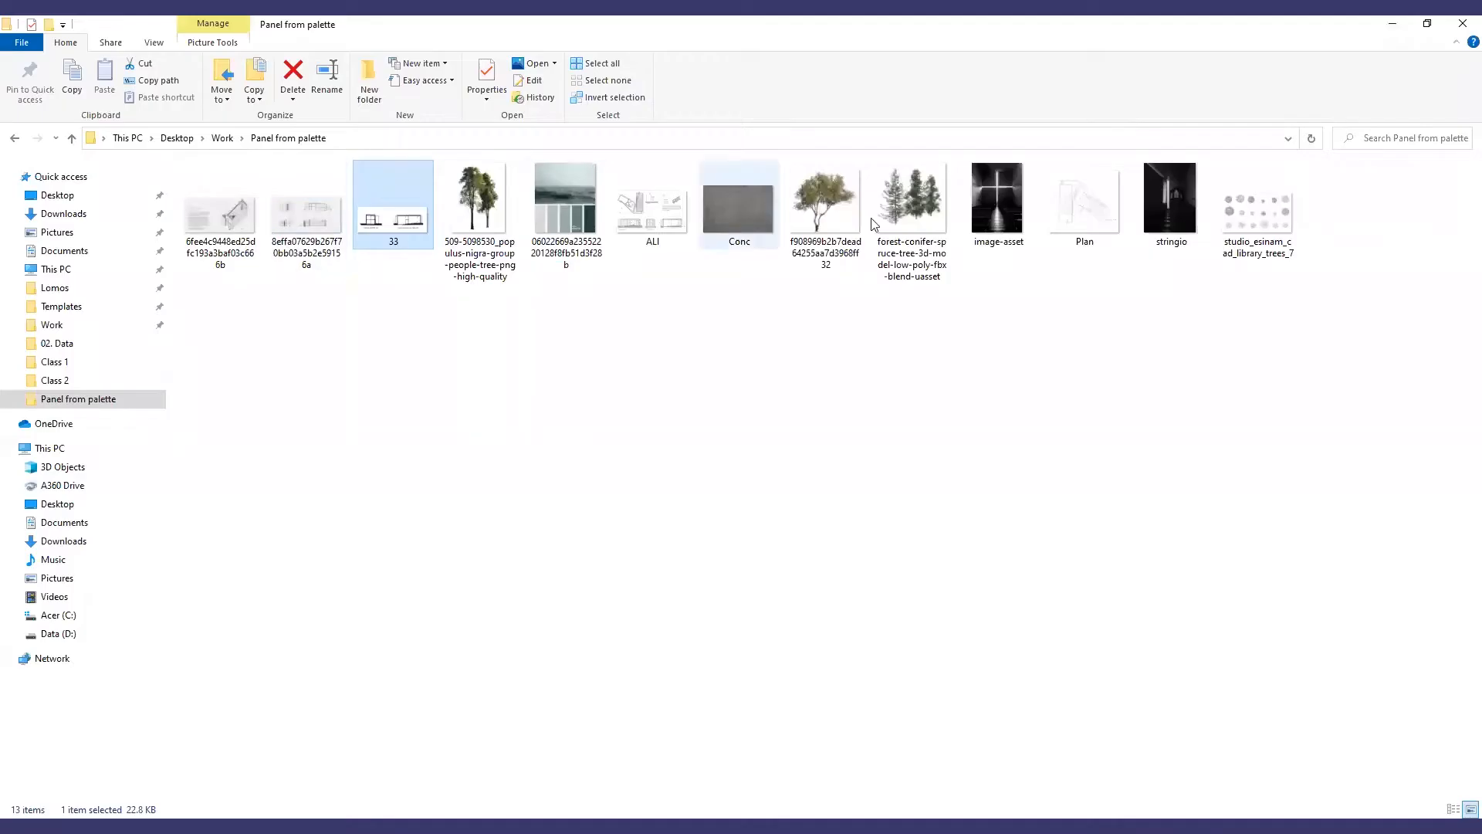
# Place the Plan image from the Panel from palette folder on the white page, above the section drawings
pyautogui.moveTo(1068, 189); pyautogui.dragTo(628, 788)
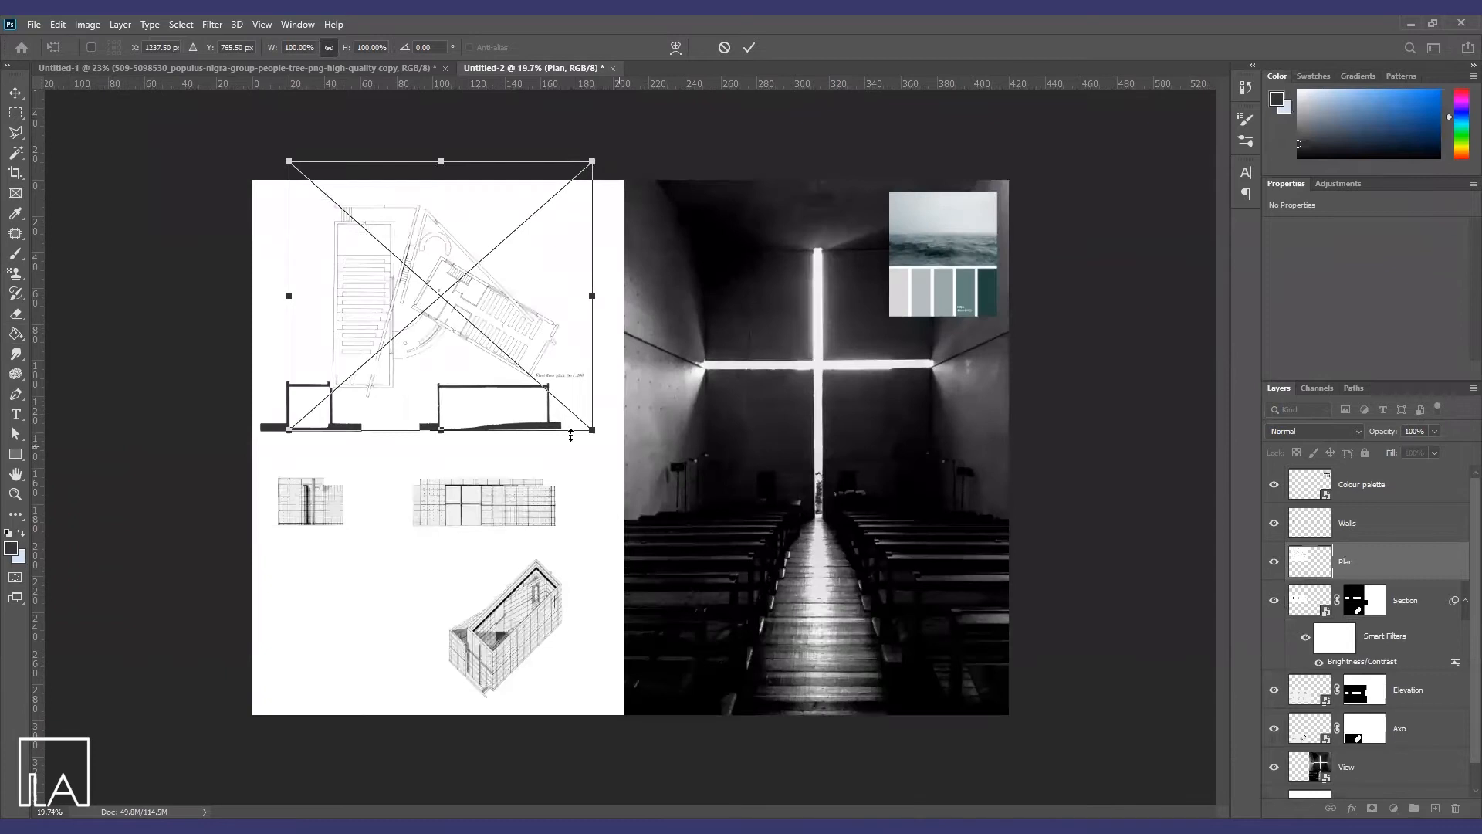
pyautogui.moveTo(525, 402)
pyautogui.mouseDown()
pyautogui.moveTo(481, 389)
pyautogui.moveTo(525, 398)
pyautogui.mouseUp()
pyautogui.moveTo(446, 344)
pyautogui.mouseDown()
pyautogui.moveTo(461, 354)
pyautogui.moveTo(447, 352)
pyautogui.mouseUp()
pyautogui.click(748, 48)
# Mask out the white background around the floor plan drawing on the Plan layer
pyautogui.scroll(5, 483, 291)
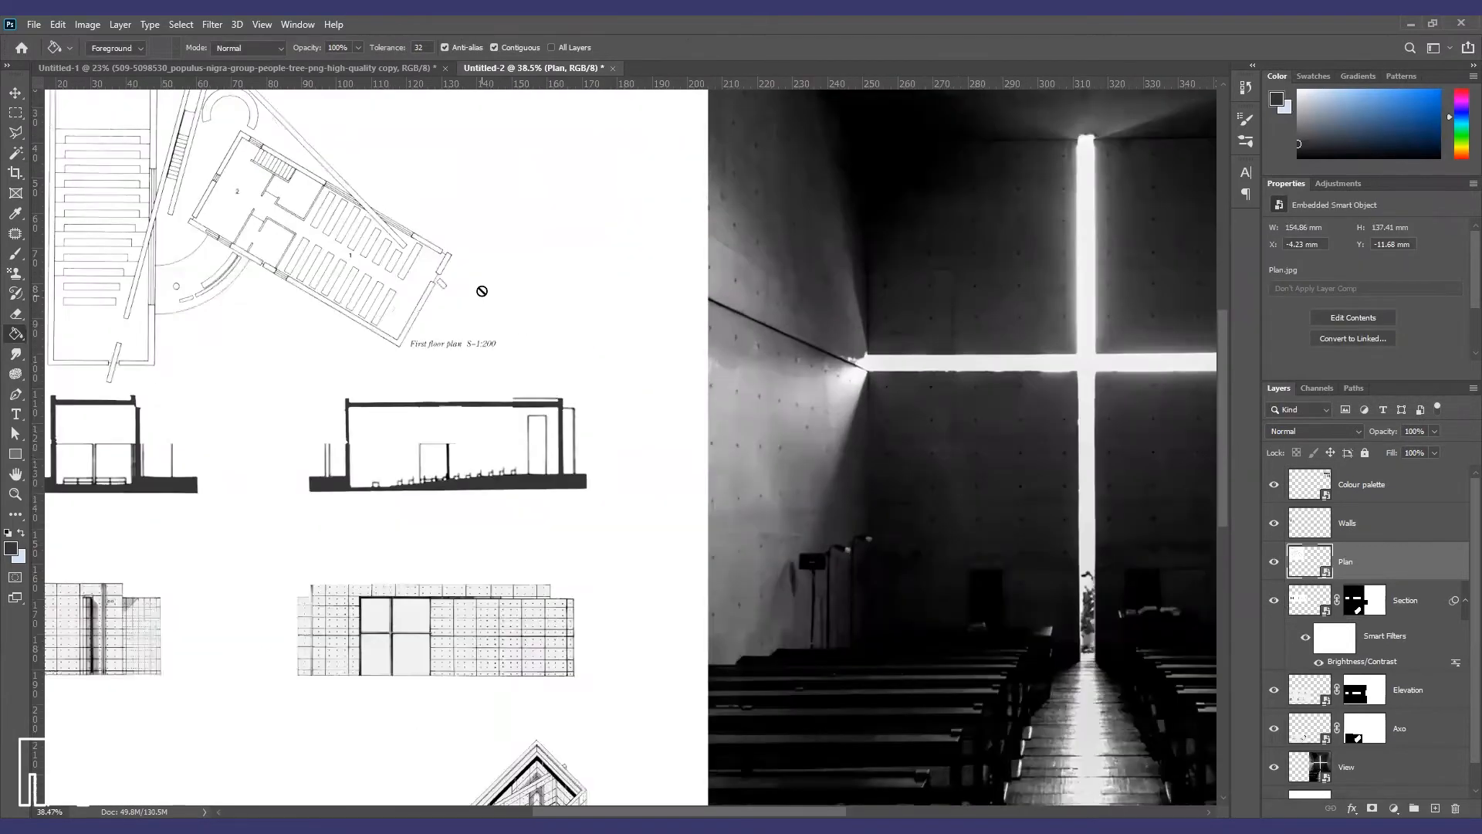
pyautogui.scroll(-3, 601, 359)
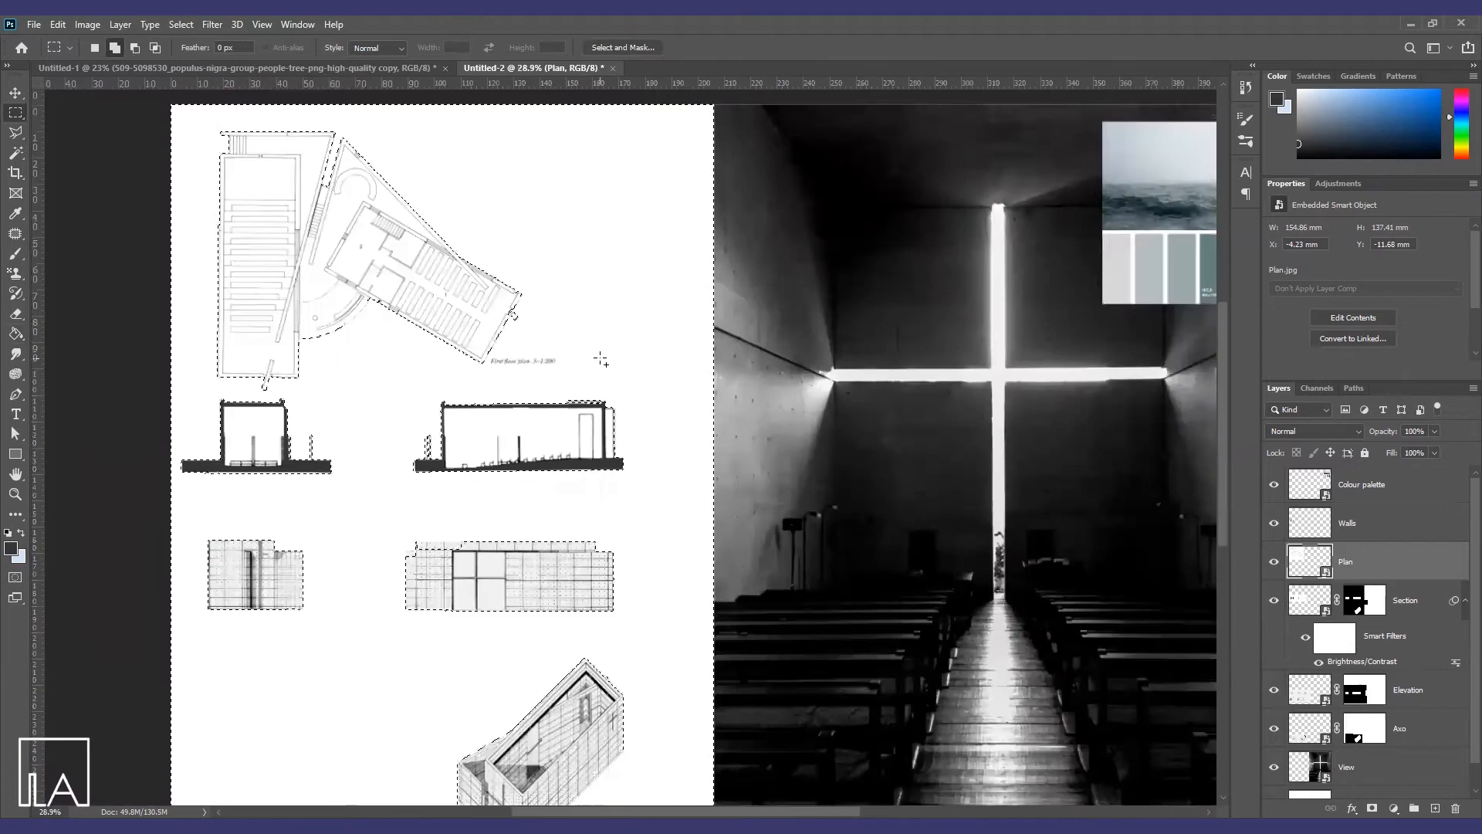
pyautogui.click(1373, 809)
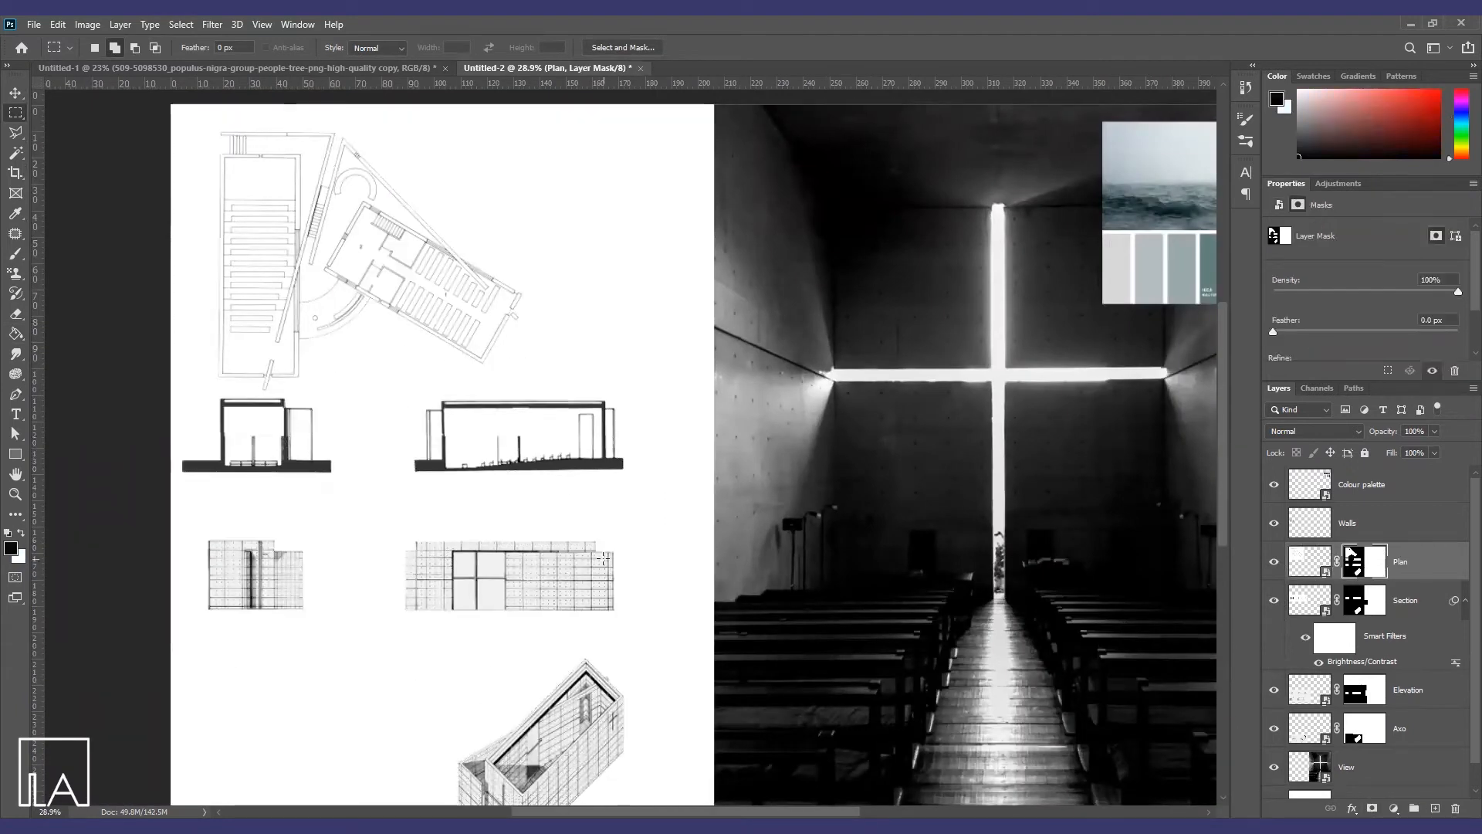
# Scale the masked plan and reposition it on the white page above the sections
pyautogui.hotkey('ctrl', 't')
pyautogui.moveTo(566, 454); pyautogui.dragTo(506, 401)
pyautogui.moveTo(385, 315); pyautogui.dragTo(378, 320)
pyautogui.press('Return')
pyautogui.scroll(1, 159, 237)
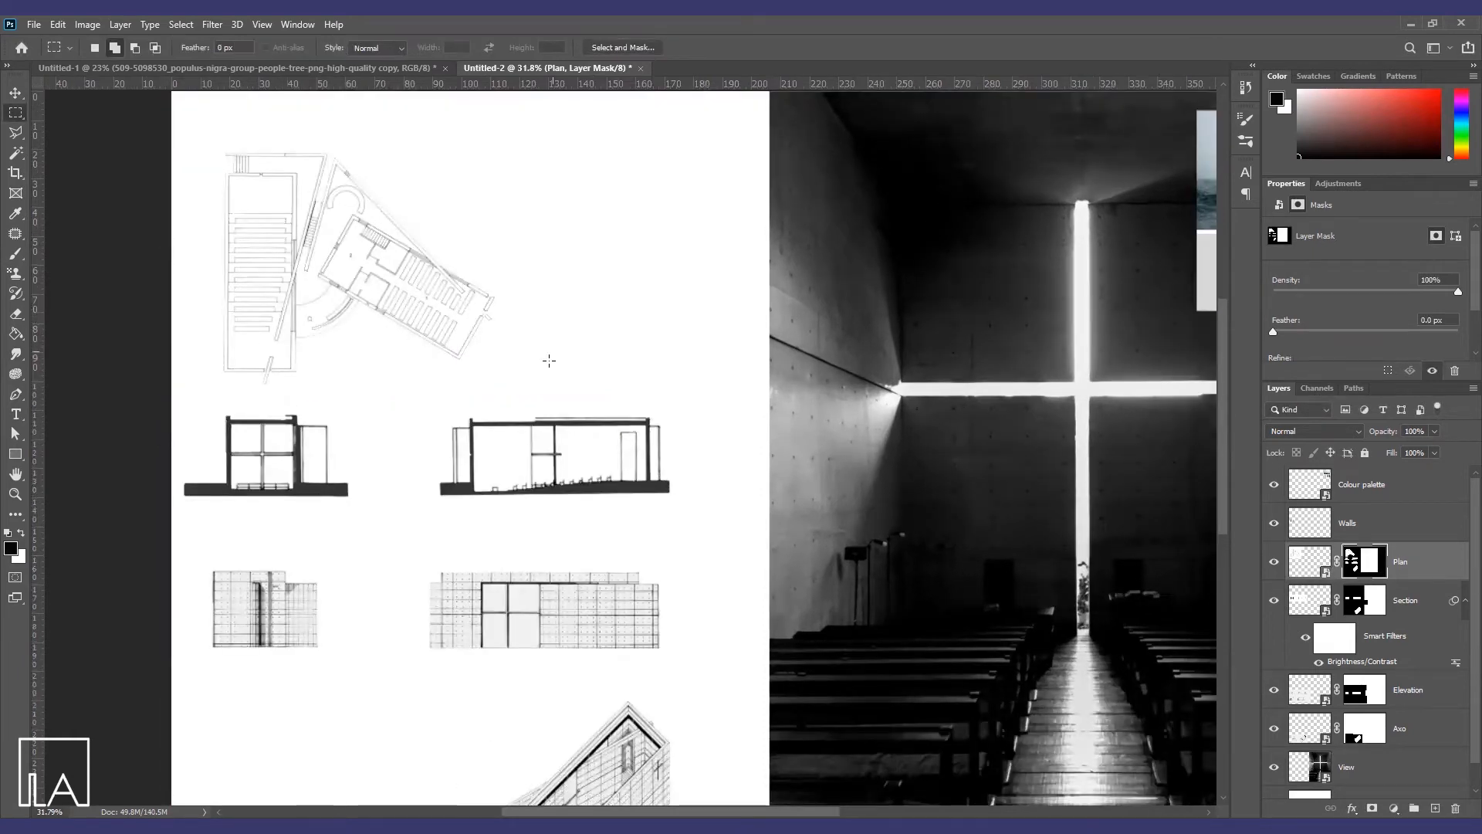
pyautogui.scroll(-4, 610, 311)
pyautogui.hotkey('ctrl', 't')
pyautogui.moveTo(463, 377); pyautogui.dragTo(523, 430)
pyautogui.moveTo(404, 312); pyautogui.dragTo(446, 326)
pyautogui.moveTo(564, 444); pyautogui.dragTo(547, 428)
pyautogui.moveTo(400, 301); pyautogui.dragTo(390, 288)
pyautogui.moveTo(537, 415); pyautogui.dragTo(508, 390)
pyautogui.moveTo(384, 293)
pyautogui.mouseDown()
pyautogui.moveTo(397, 307)
pyautogui.moveTo(385, 303)
pyautogui.mouseUp()
# Select the walls of both plan buildings and the diagonal walls with the Magic Wand, working on the Walls layer
pyautogui.scroll(4, 393, 355)
pyautogui.scroll(15, 178, 311)
pyautogui.moveTo(184, 402); pyautogui.dragTo(197, 409)
pyautogui.scroll(-4, 193, 413)
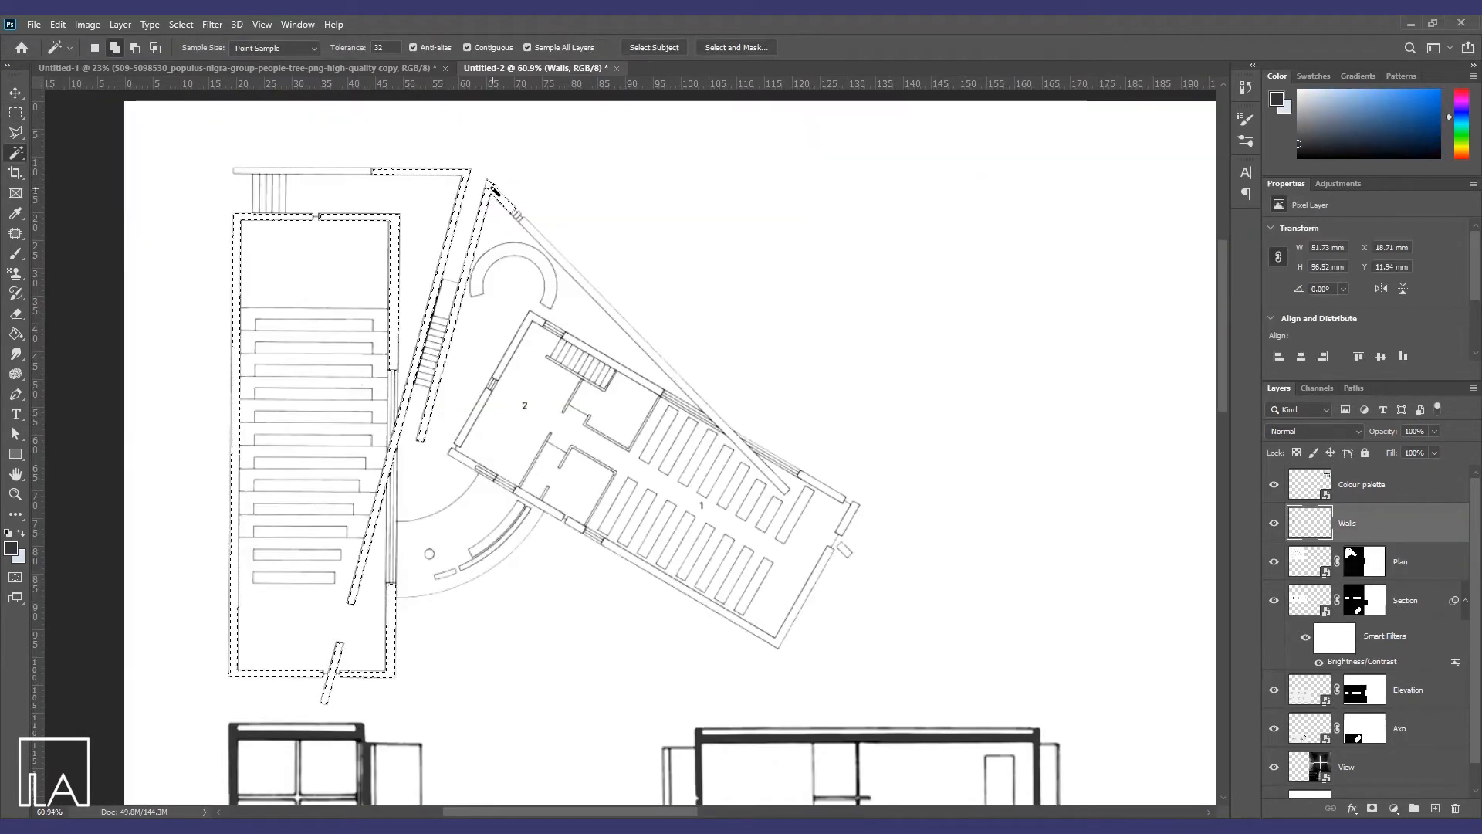
pyautogui.click(528, 321)
pyautogui.click(465, 440)
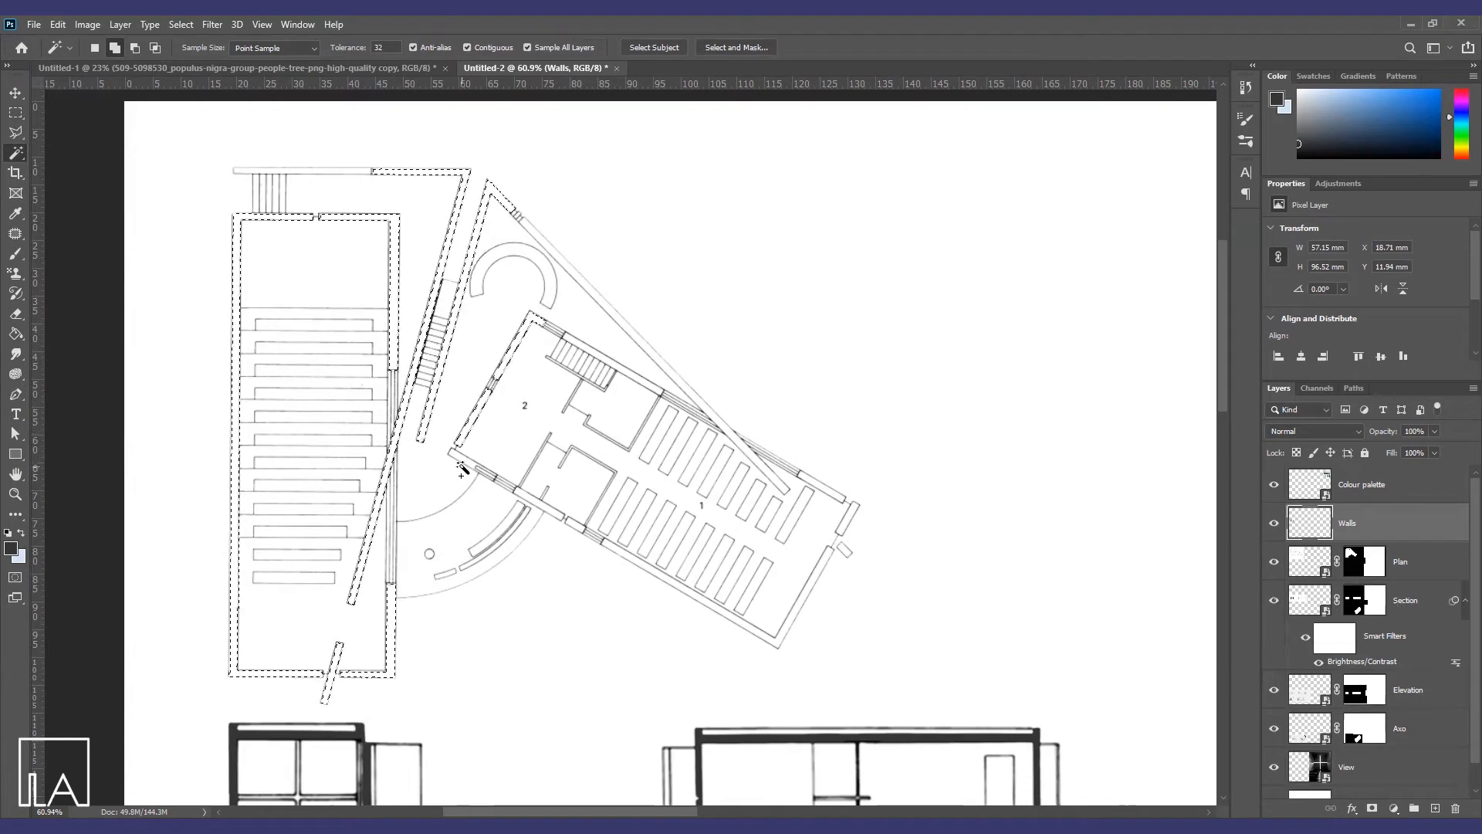
pyautogui.click(569, 527)
pyautogui.click(849, 538)
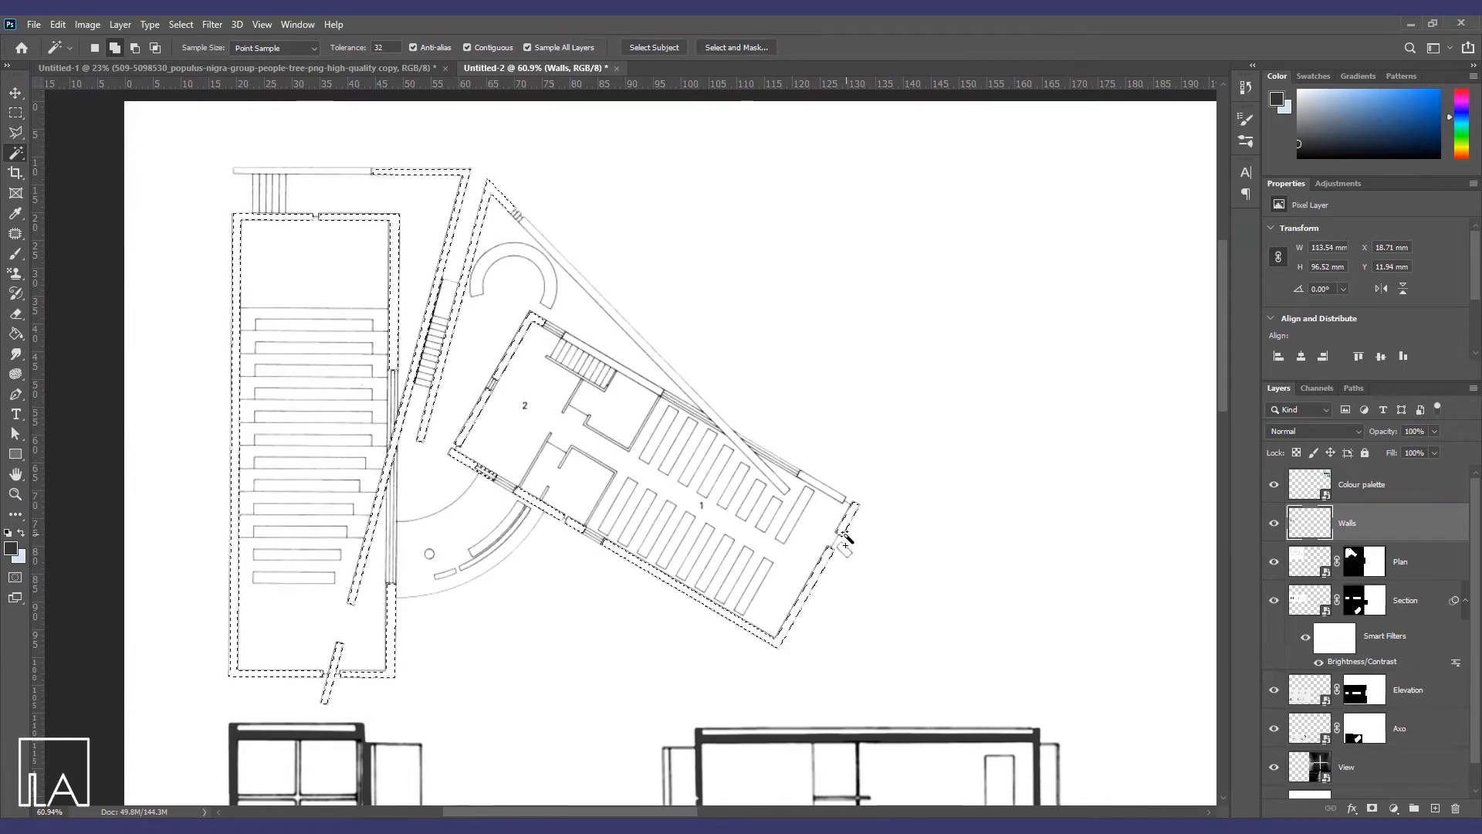
pyautogui.click(679, 384)
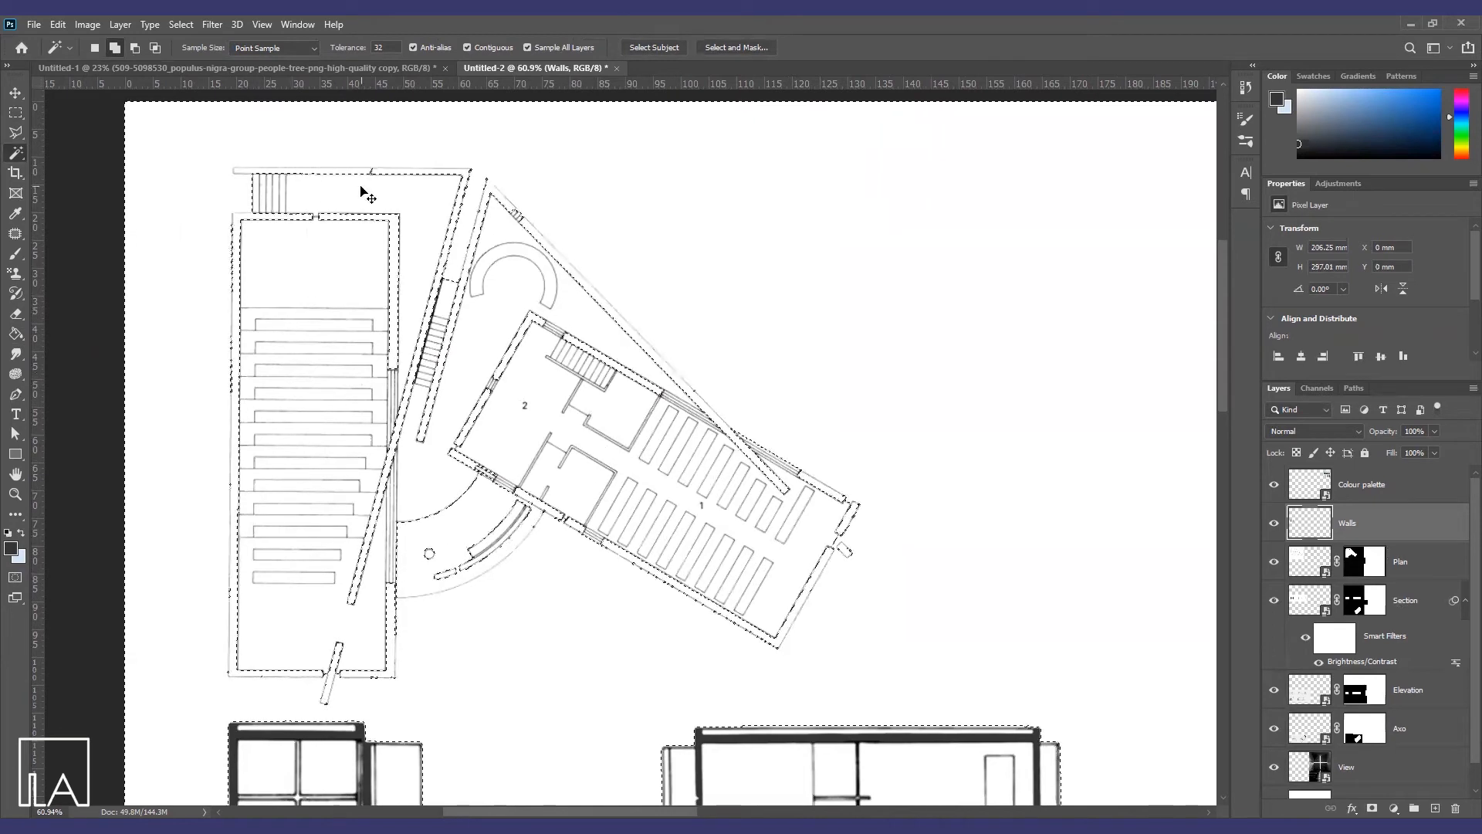
# Fill the selected plan walls with the palette's first, lightest grey swatch
pyautogui.scroll(-5, 926, 726)
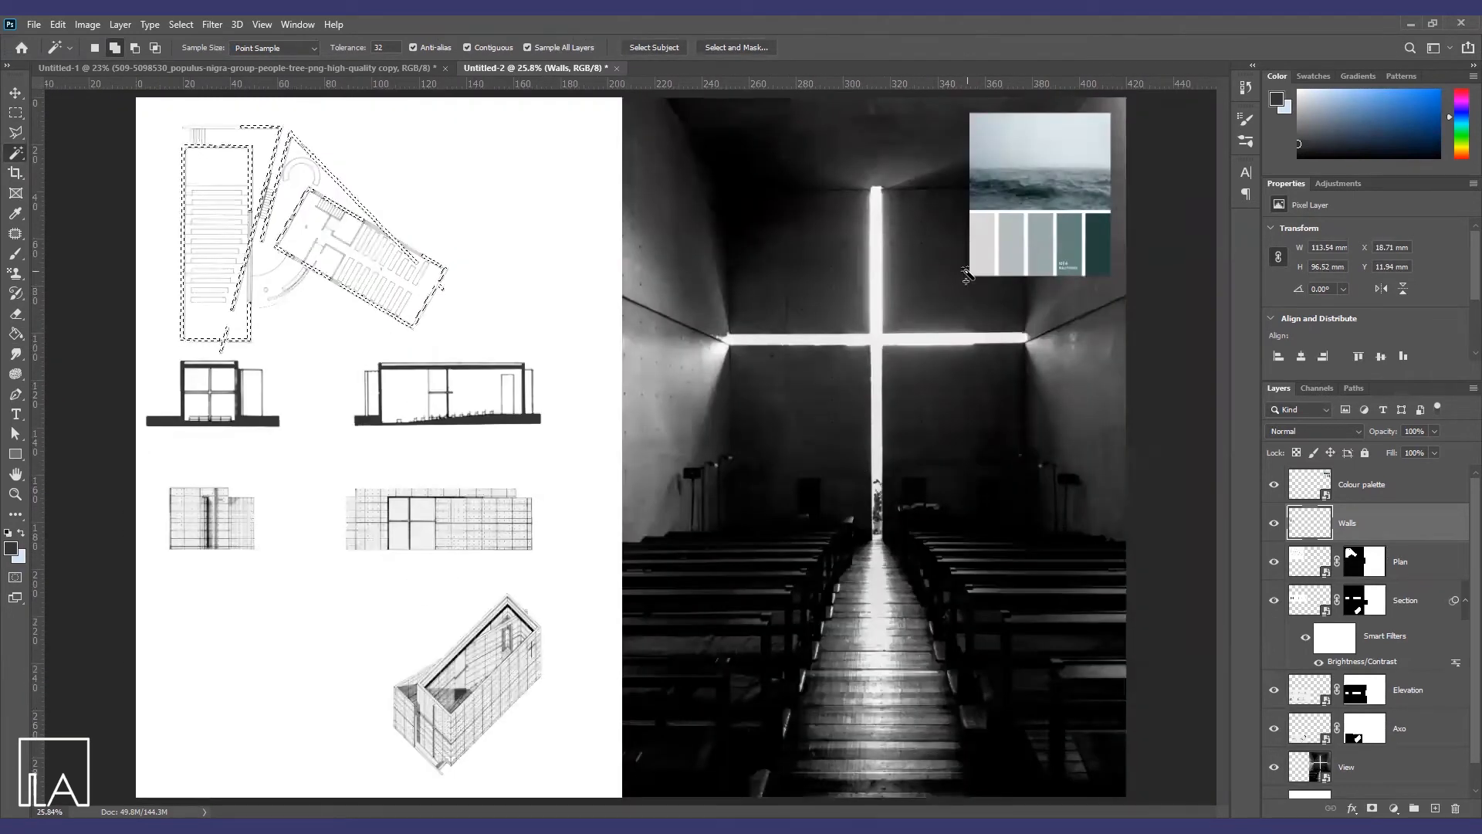
pyautogui.press('i')
pyautogui.click(992, 240)
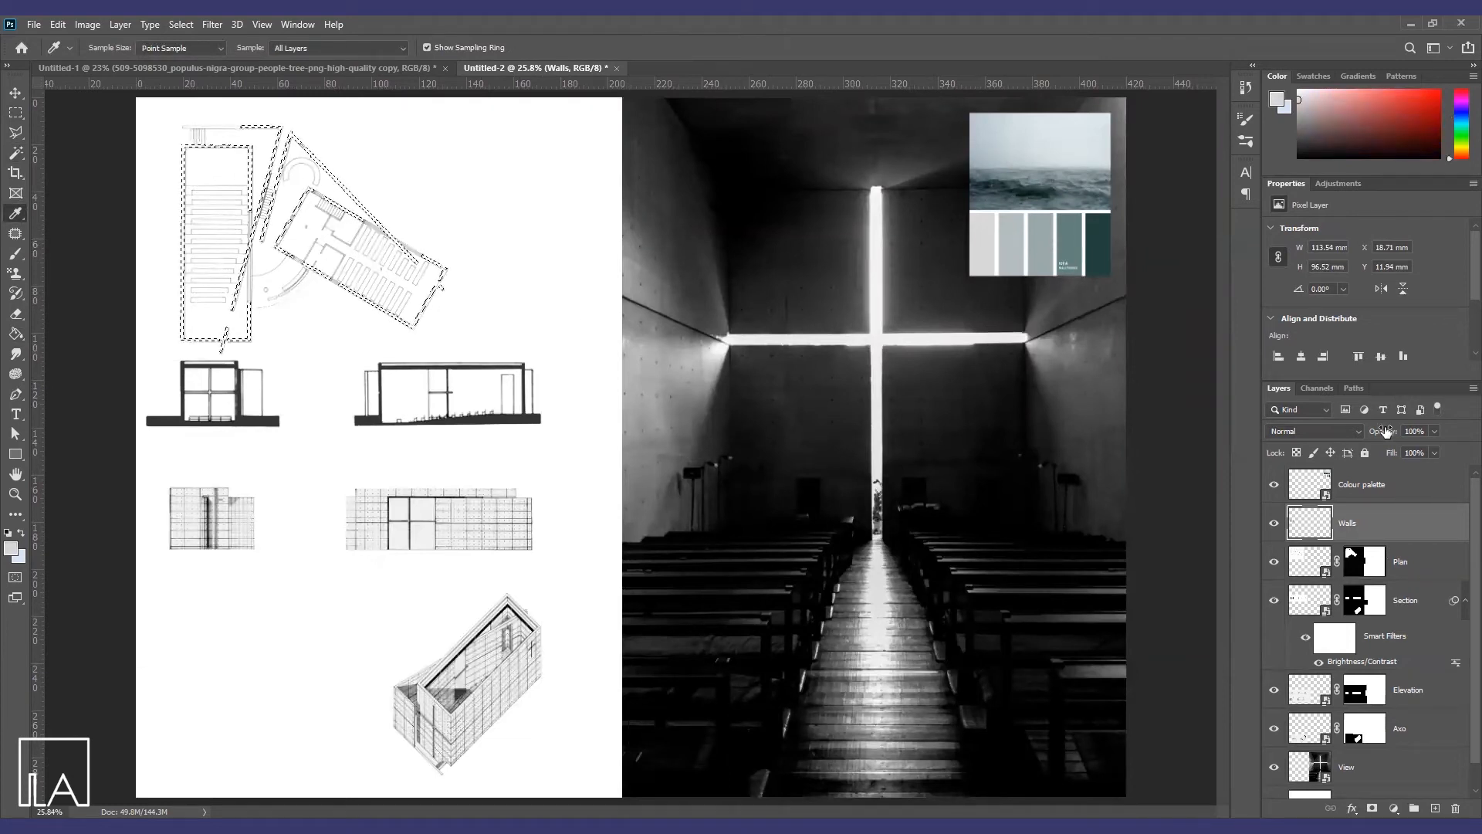
pyautogui.press('g')
pyautogui.scroll(3, 252, 321)
pyautogui.scroll(-4, 503, 384)
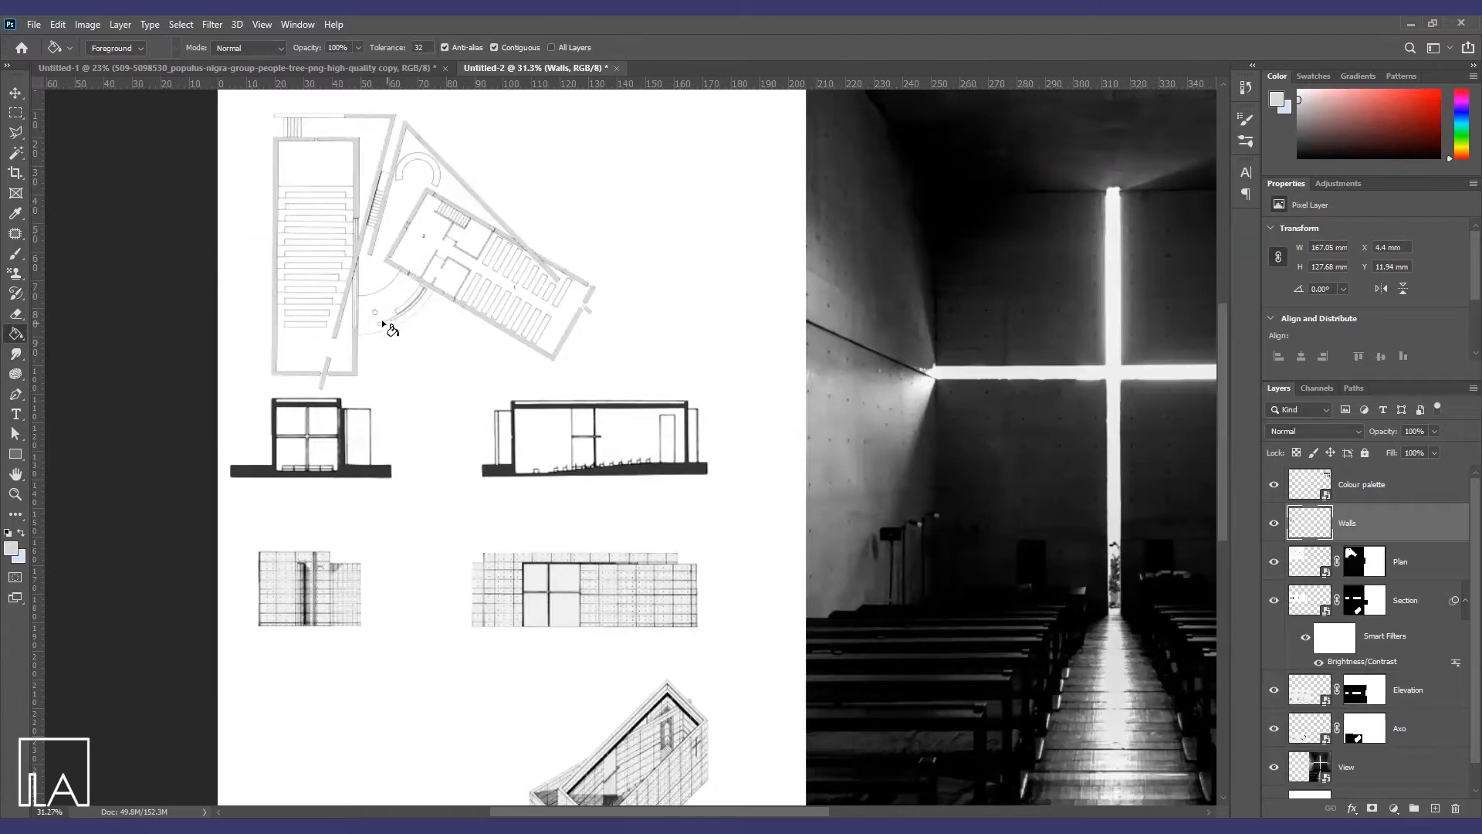
# Add a new layer above Walls and select the rectangular chapel's floor strips between the pews with the Magic Wand
pyautogui.press('w')
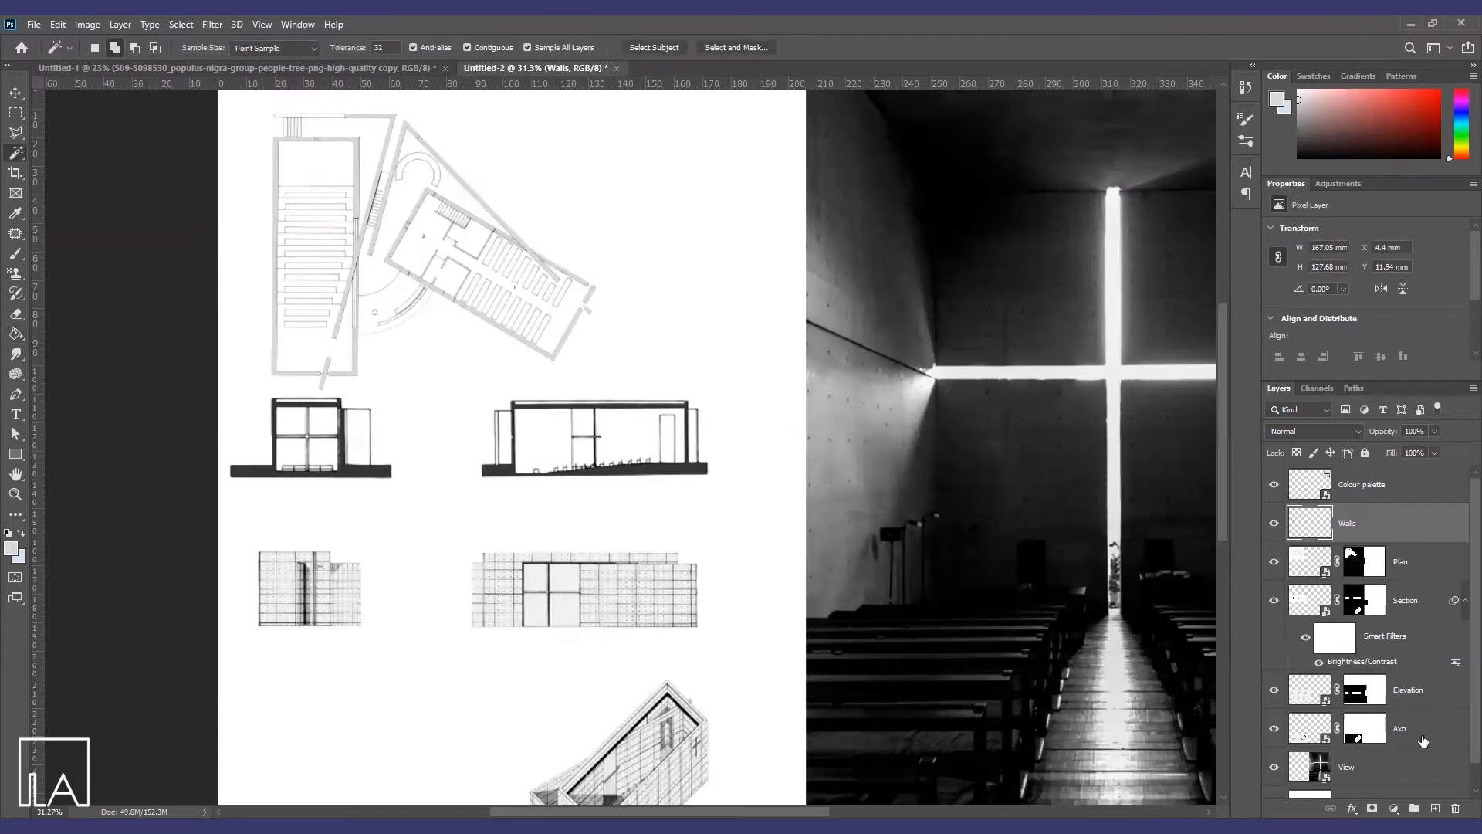
pyautogui.click(1435, 808)
pyautogui.click(282, 169)
pyautogui.scroll(4, 286, 178)
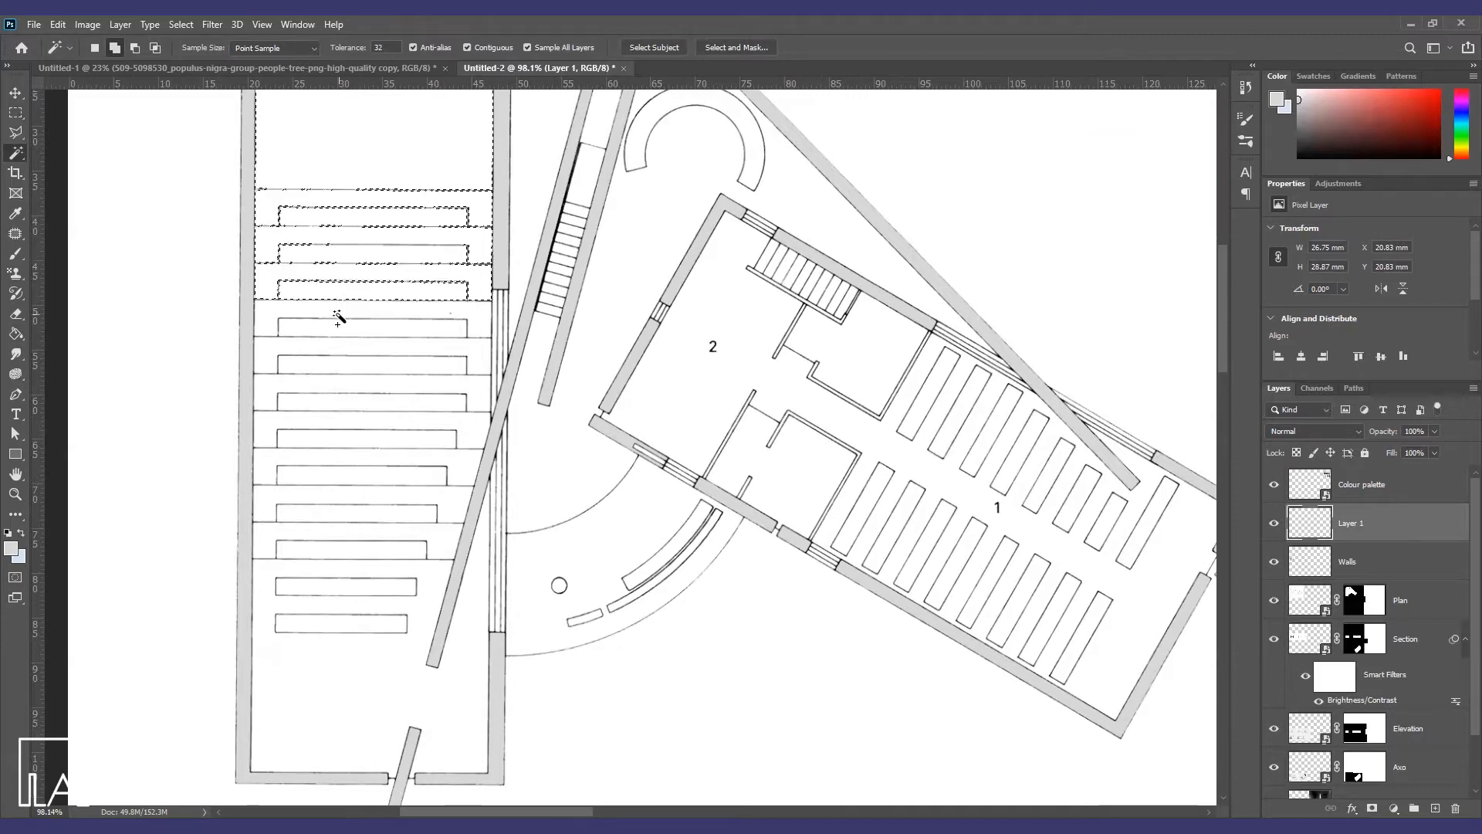
pyautogui.click(341, 461)
pyautogui.click(325, 494)
pyautogui.click(322, 531)
pyautogui.click(312, 567)
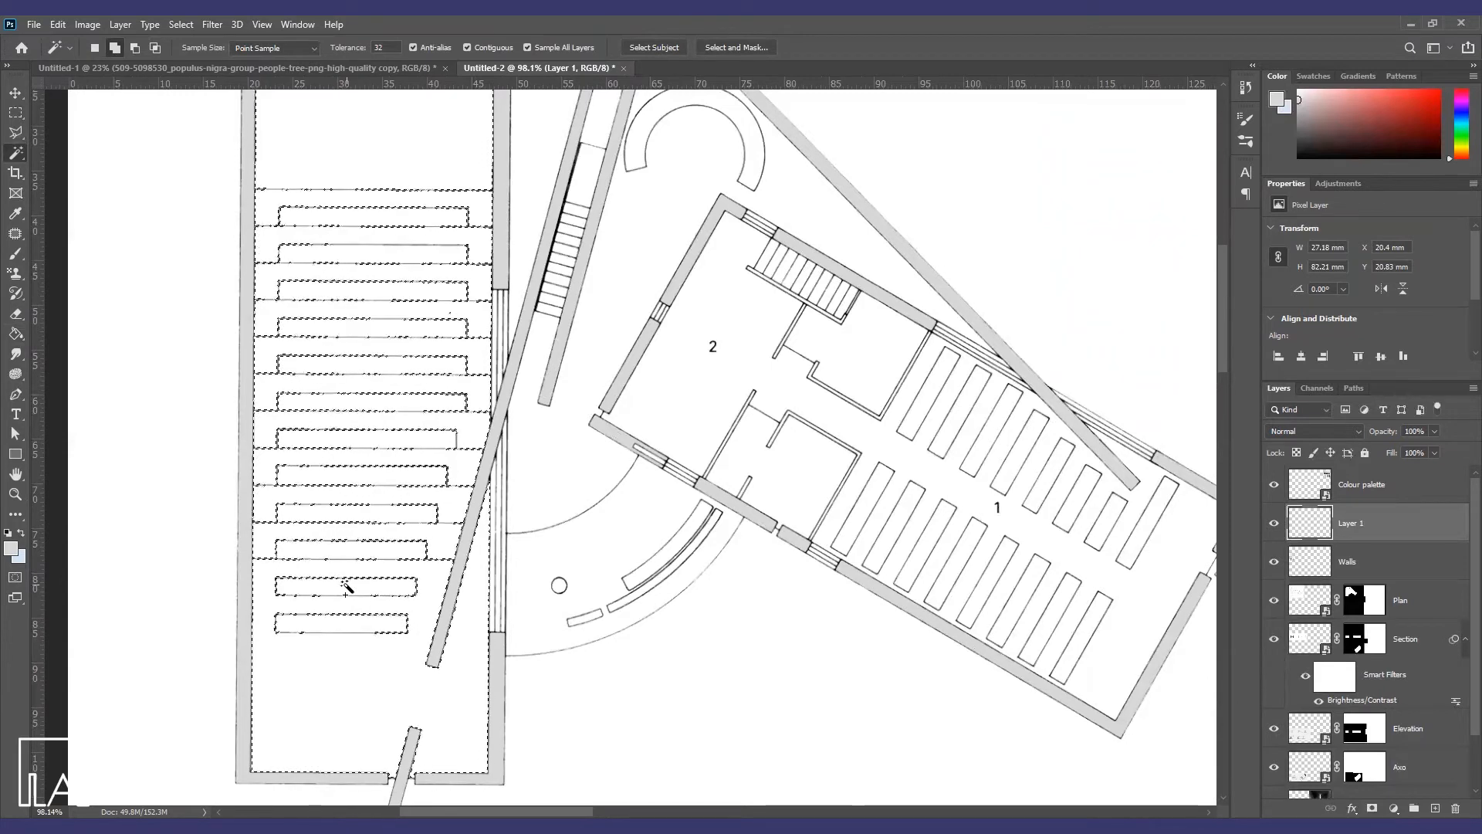
# Add the angled building's rooms and floor around its benches to the floor selection
pyautogui.scroll(-3, 520, 324)
pyautogui.scroll(2, 543, 338)
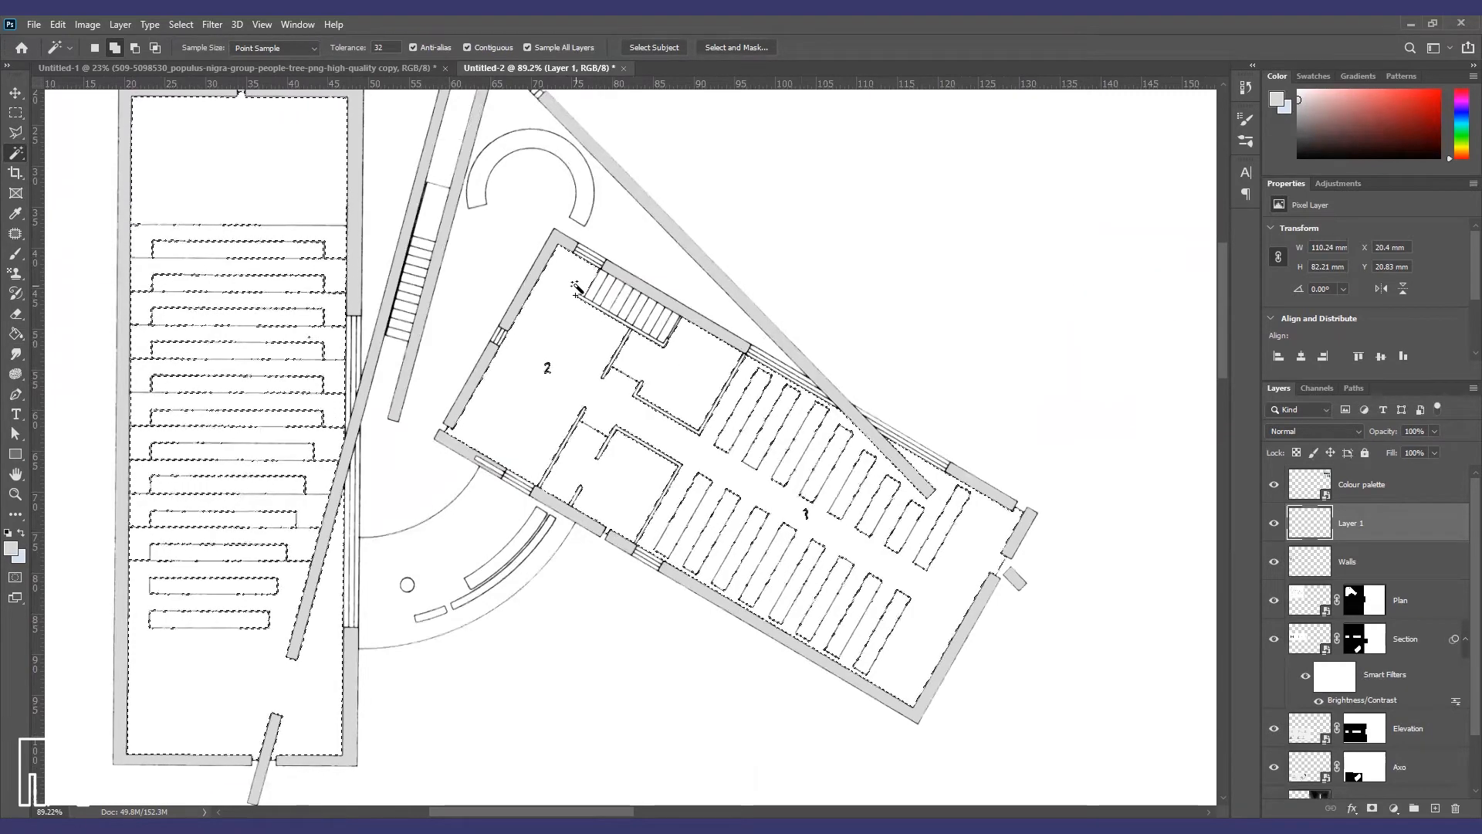
pyautogui.scroll(-3, 485, 482)
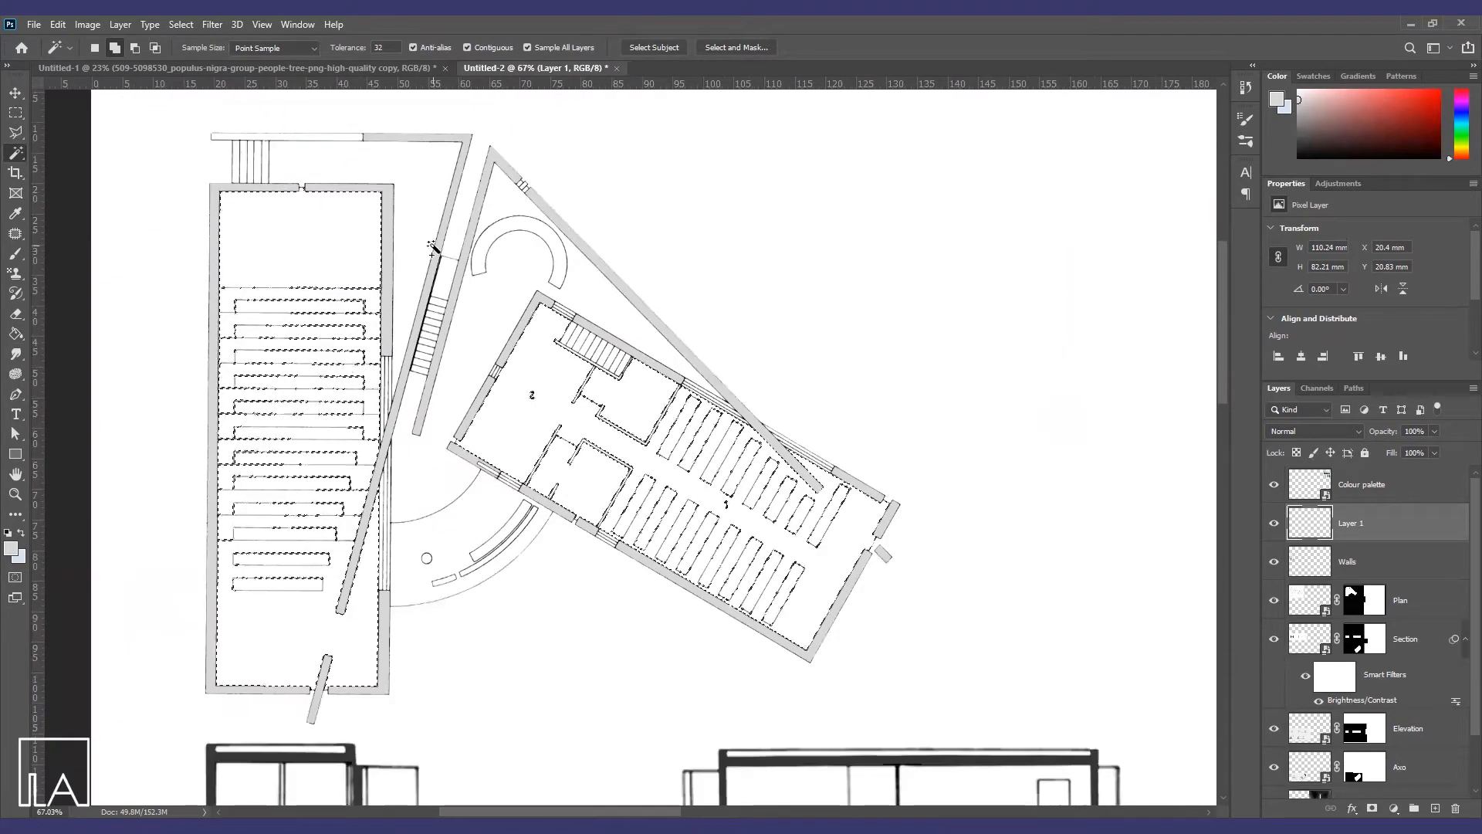
# Add the triangular space between the diagonal walls to the floor selection, undoing wand picks that spill outside the plan
pyautogui.scroll(4, 564, 526)
pyautogui.click(569, 298)
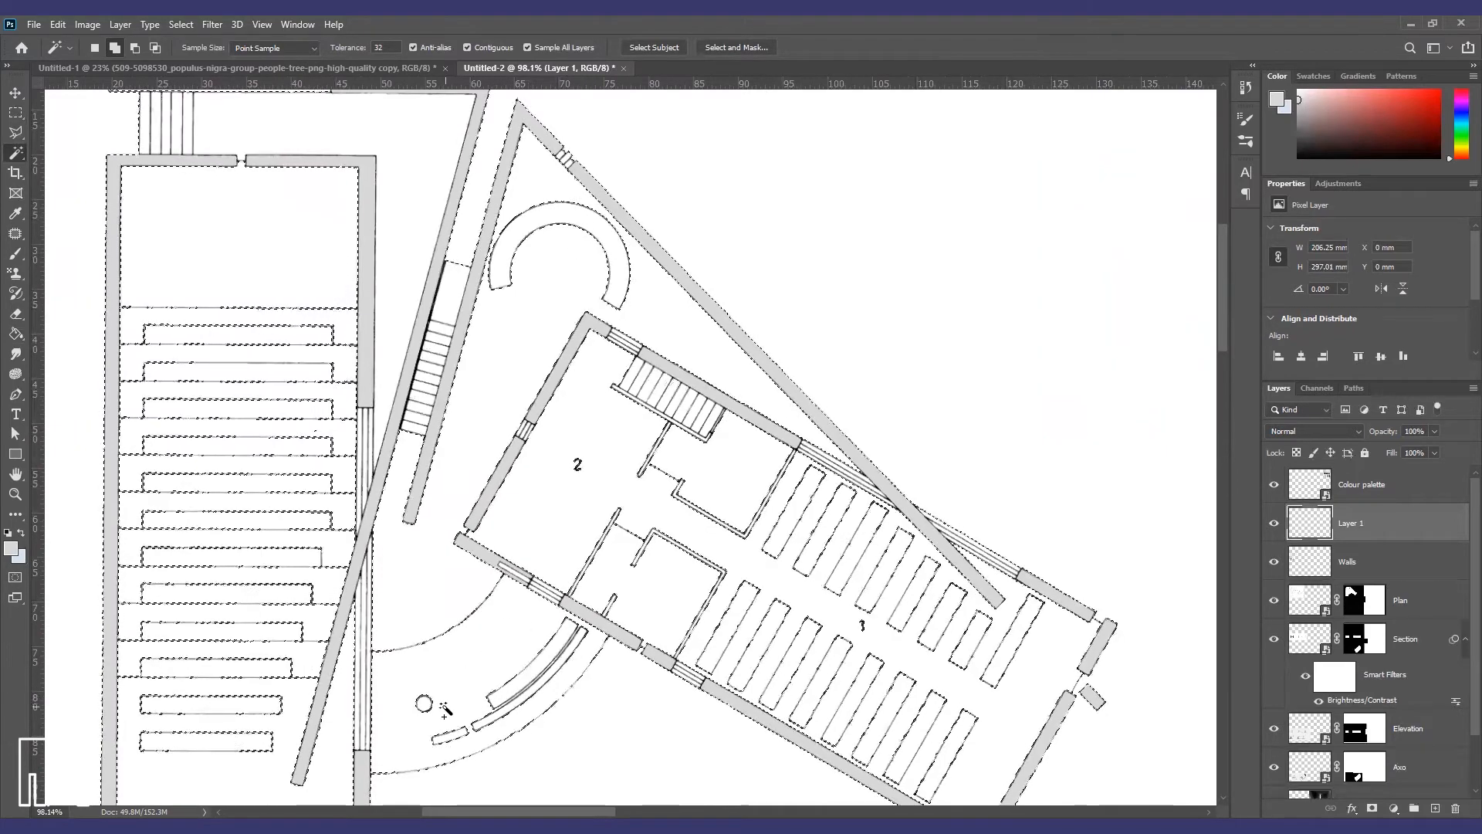
pyautogui.scroll(-3, 410, 423)
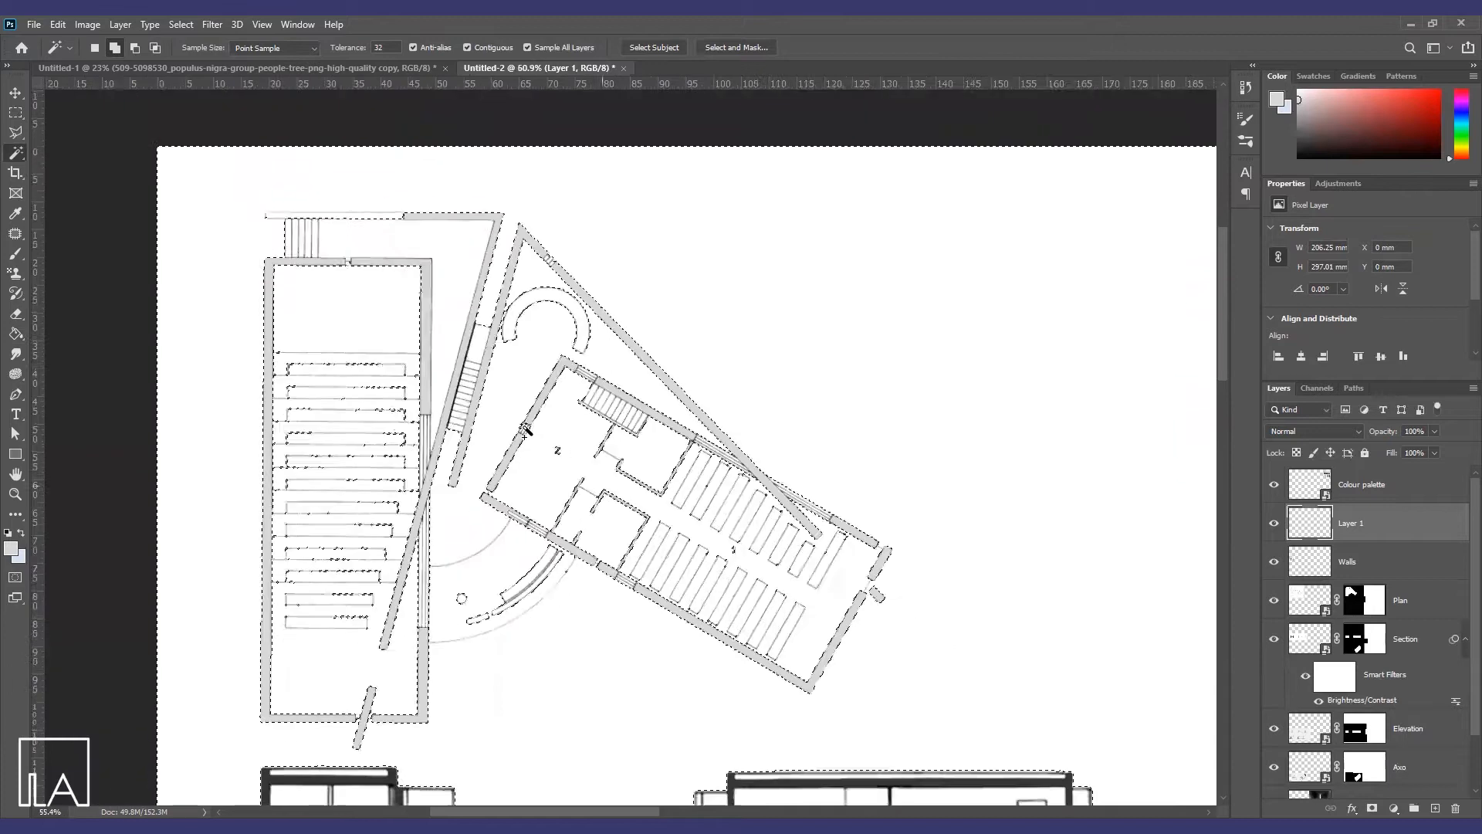
pyautogui.hotkey('ctrl', 'z')
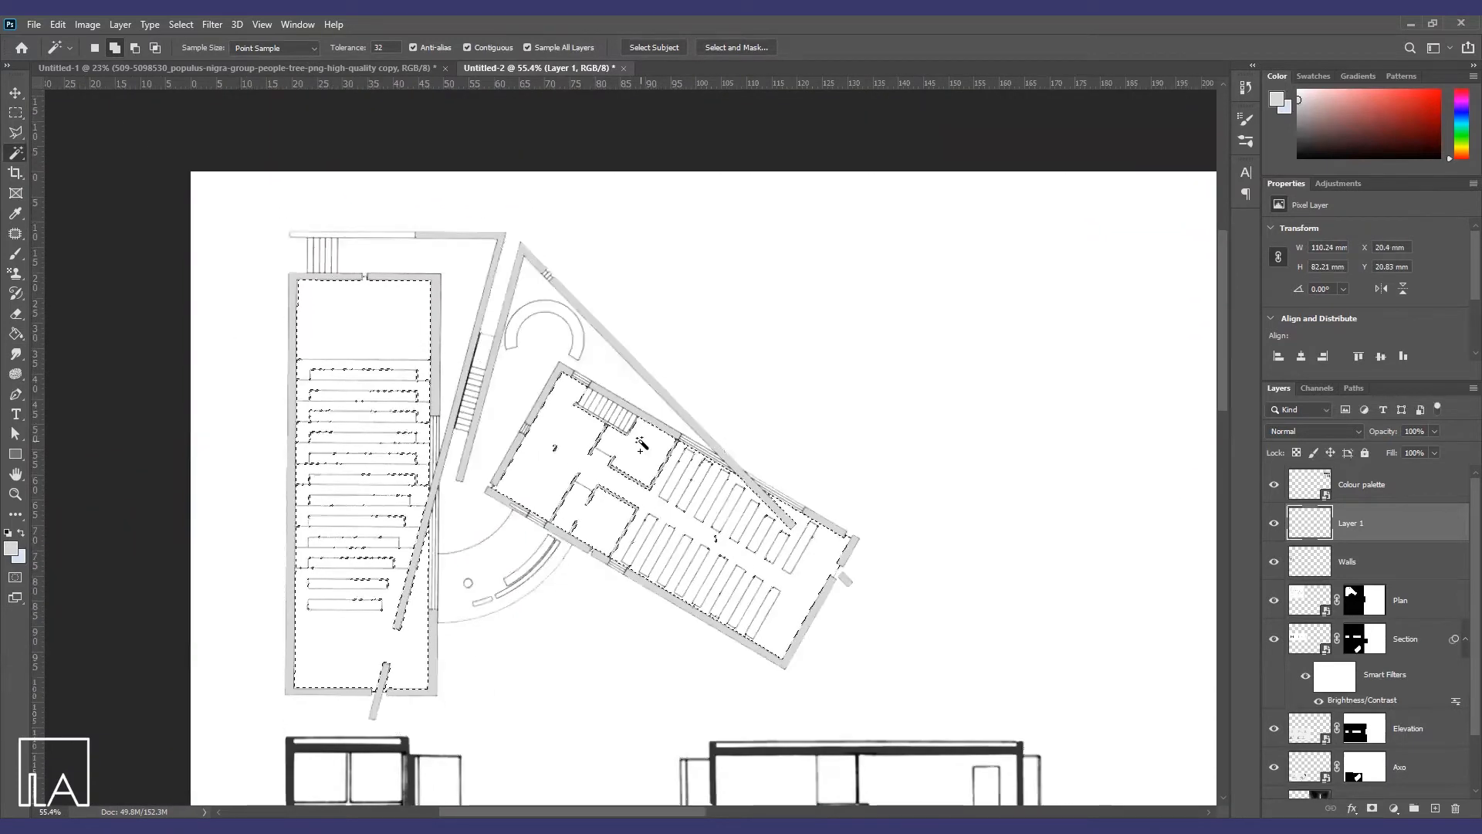
pyautogui.scroll(2, 672, 450)
pyautogui.click(437, 596)
pyautogui.hotkey('ctrl', 'z')
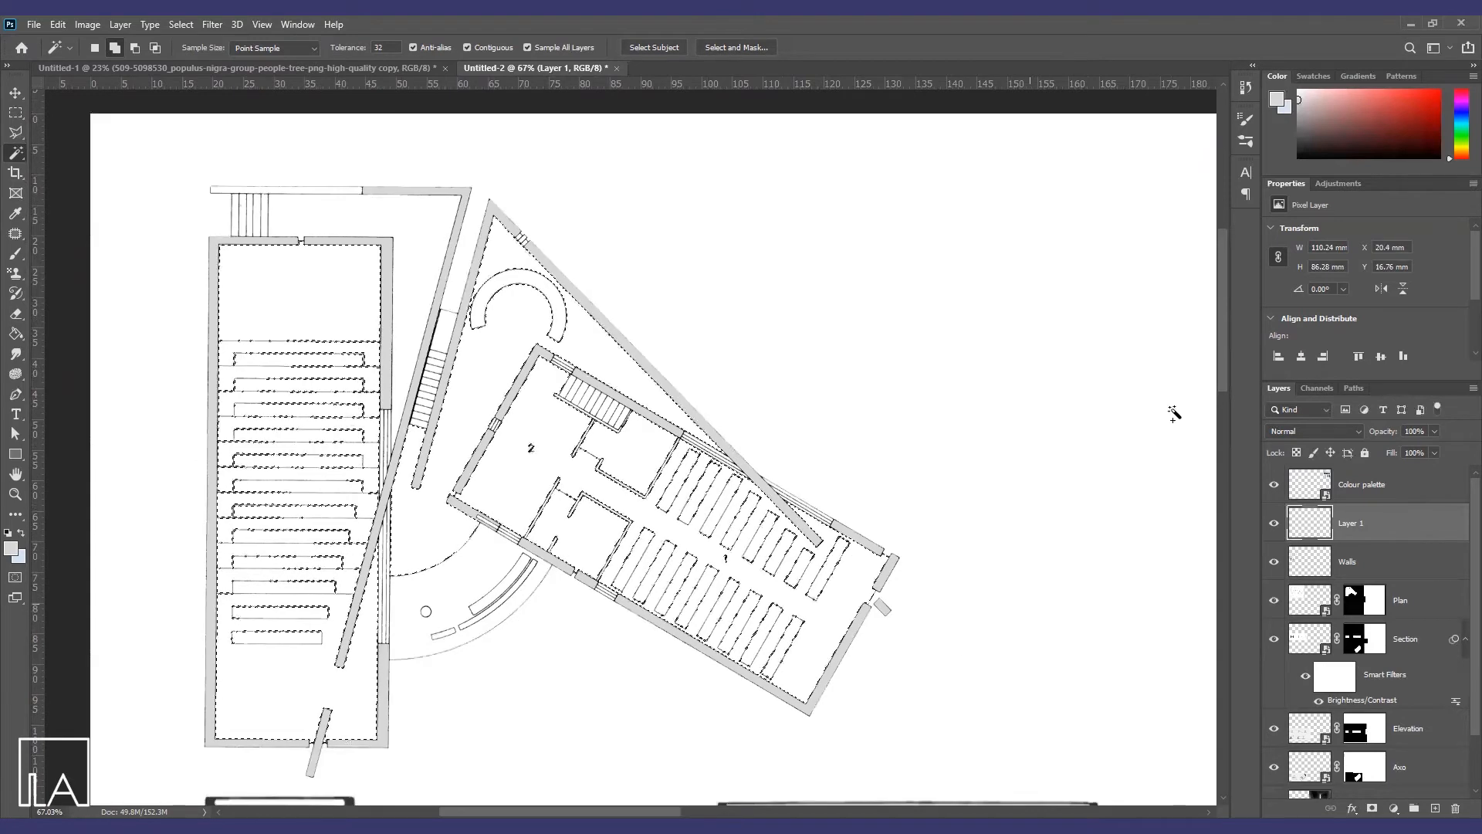
# Fill the selected plan floors on the new layer with the palette's second, blue-grey swatch
pyautogui.scroll(-4, 1174, 414)
pyautogui.press('i')
pyautogui.click(1025, 248)
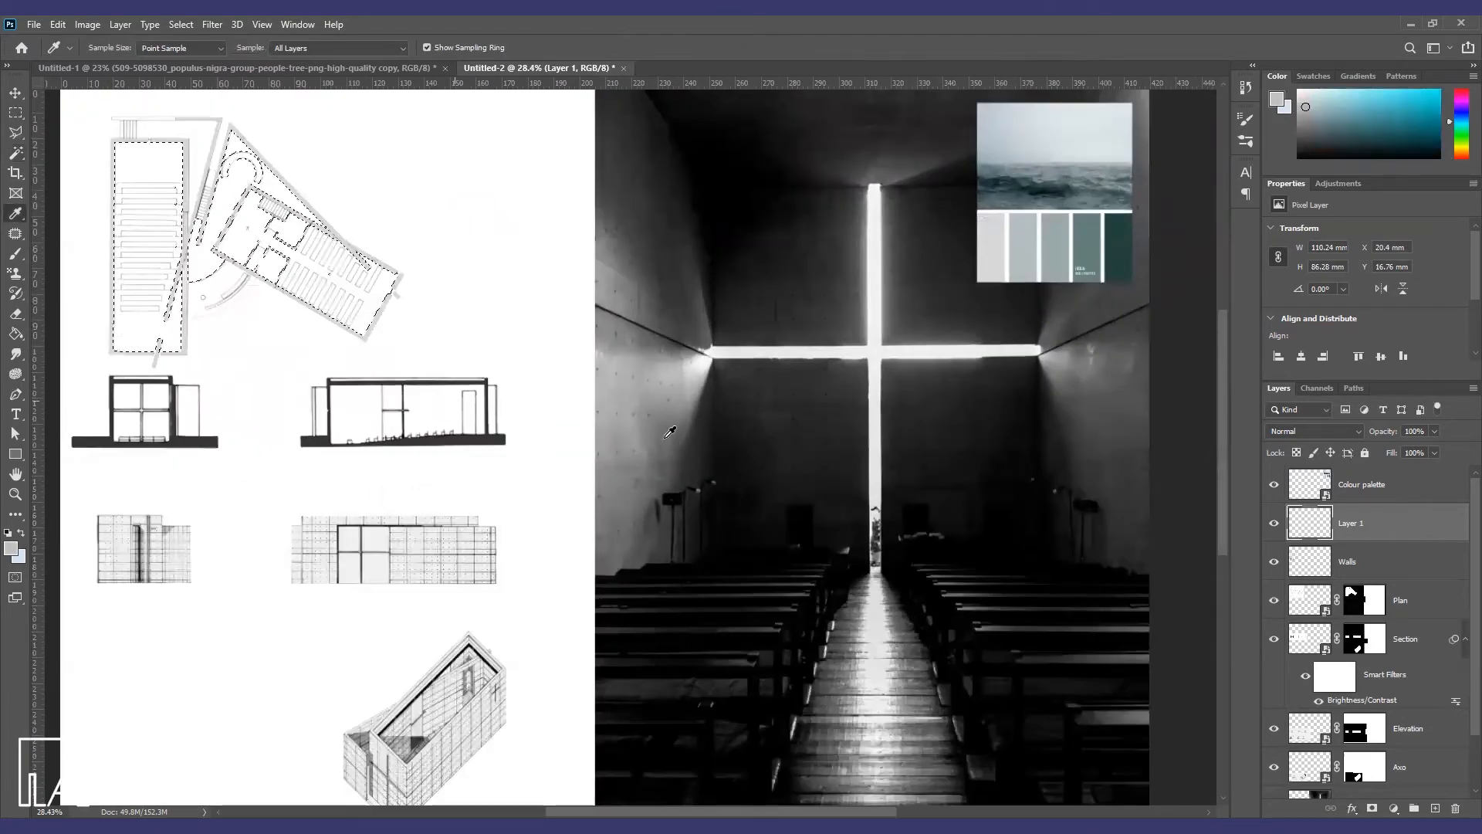
pyautogui.press('g')
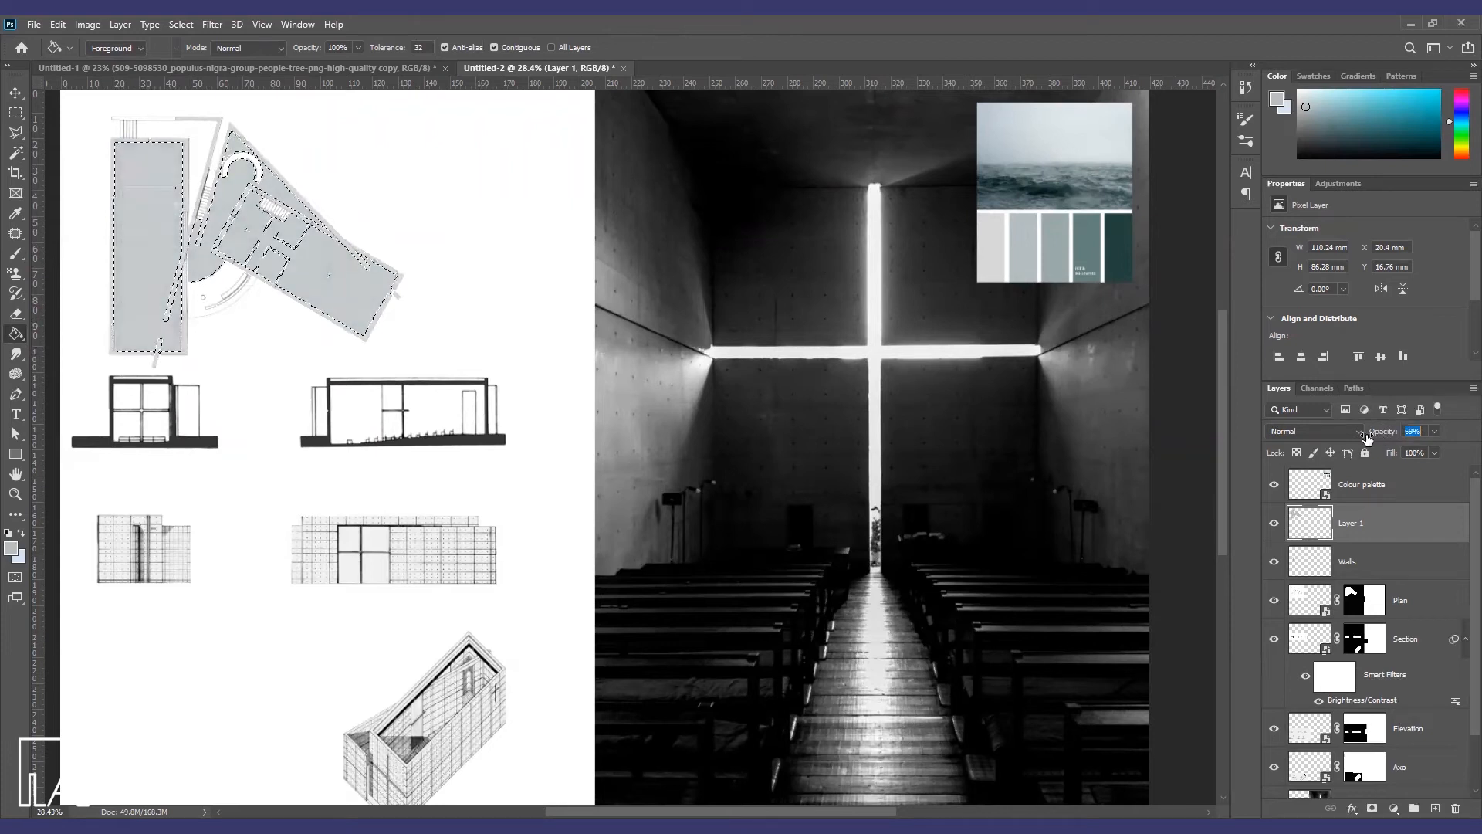
# Rename the floor colour layer as Fill, clear the selection and settle on 50% opacity after trying 20%
pyautogui.write('50')
pyautogui.press('Return')
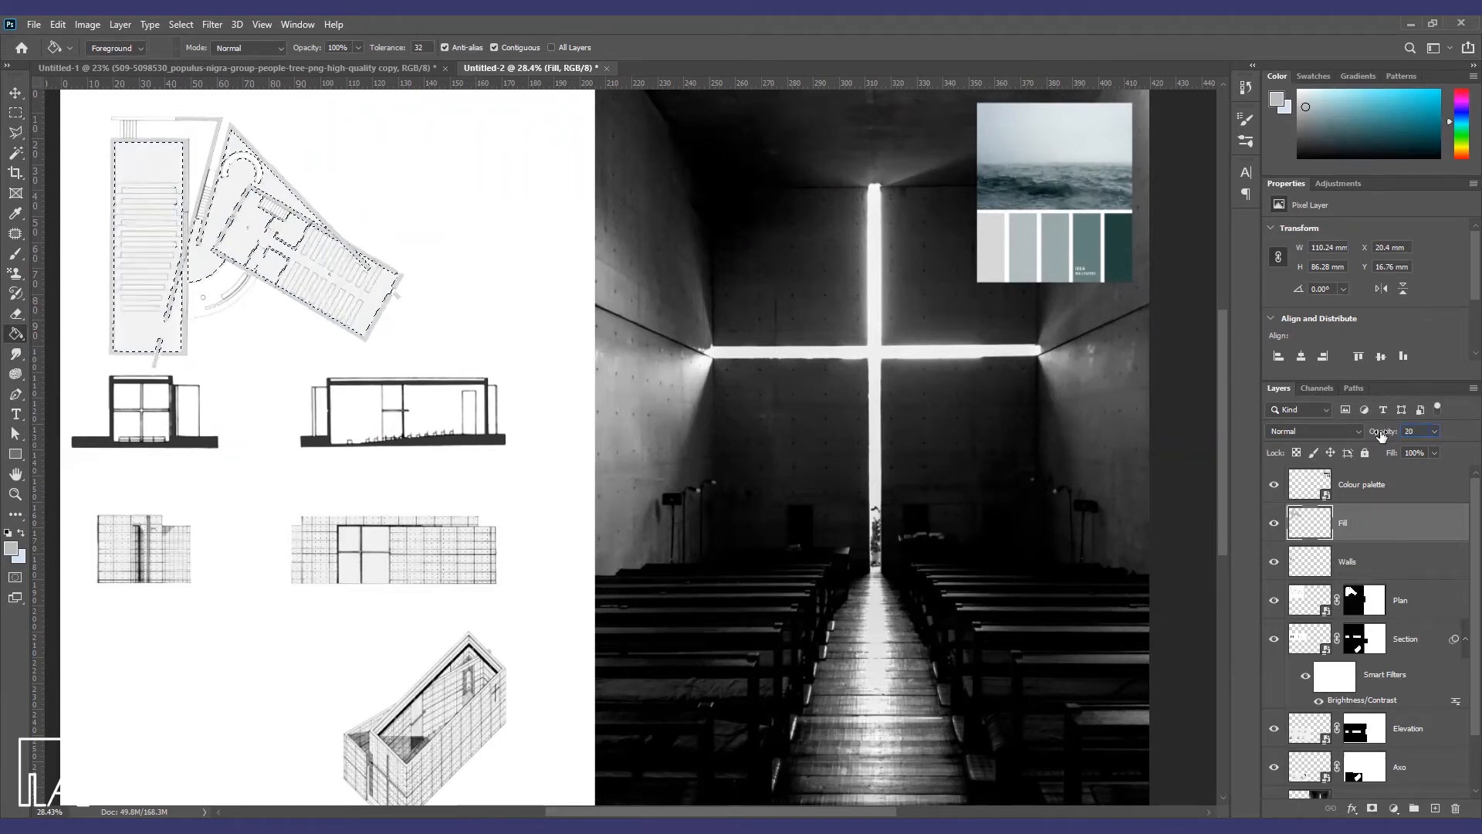
pyautogui.write('20')
pyautogui.hotkey('ctrl', 'd')
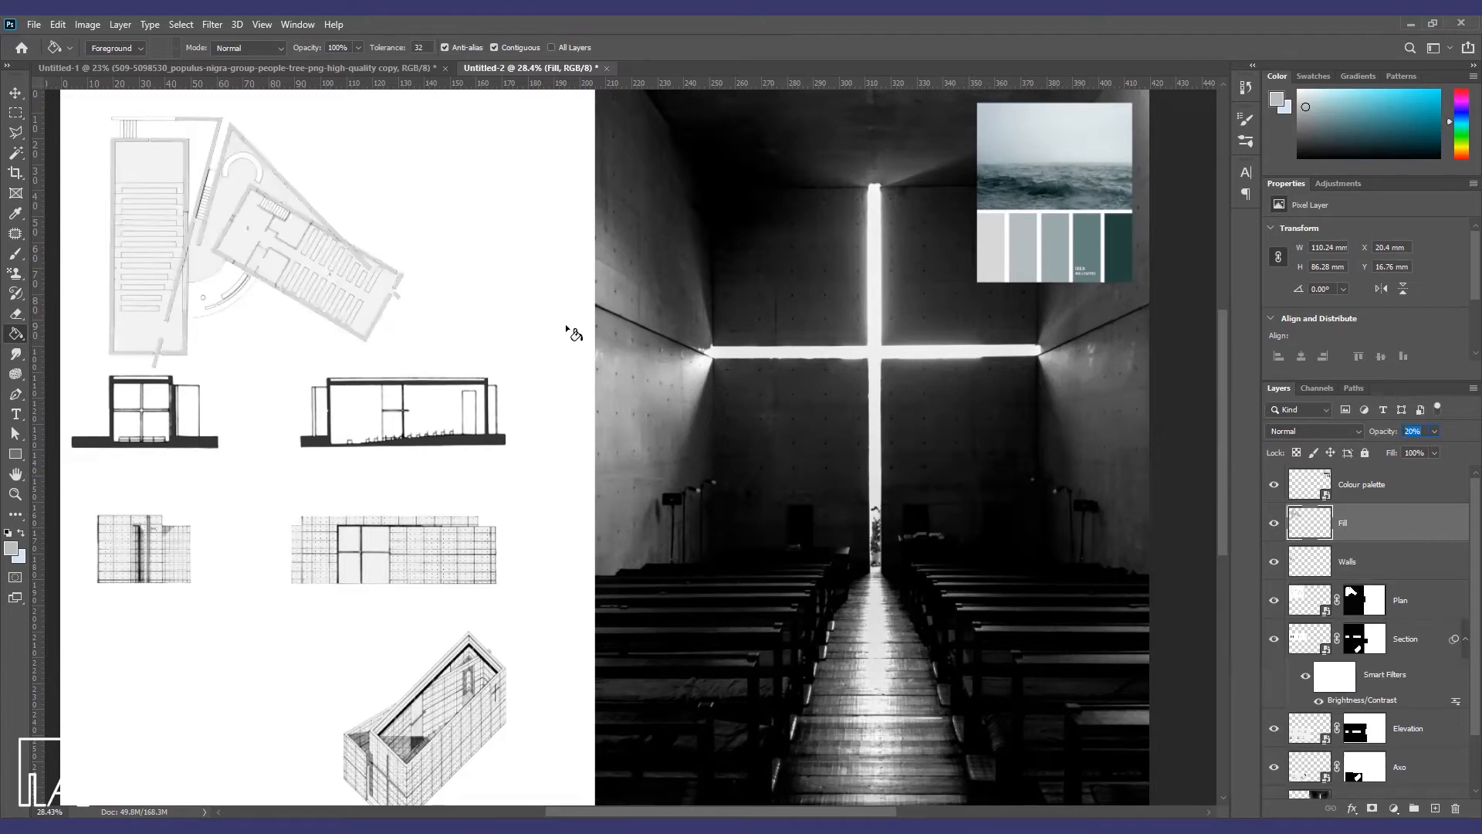
pyautogui.press('Escape')
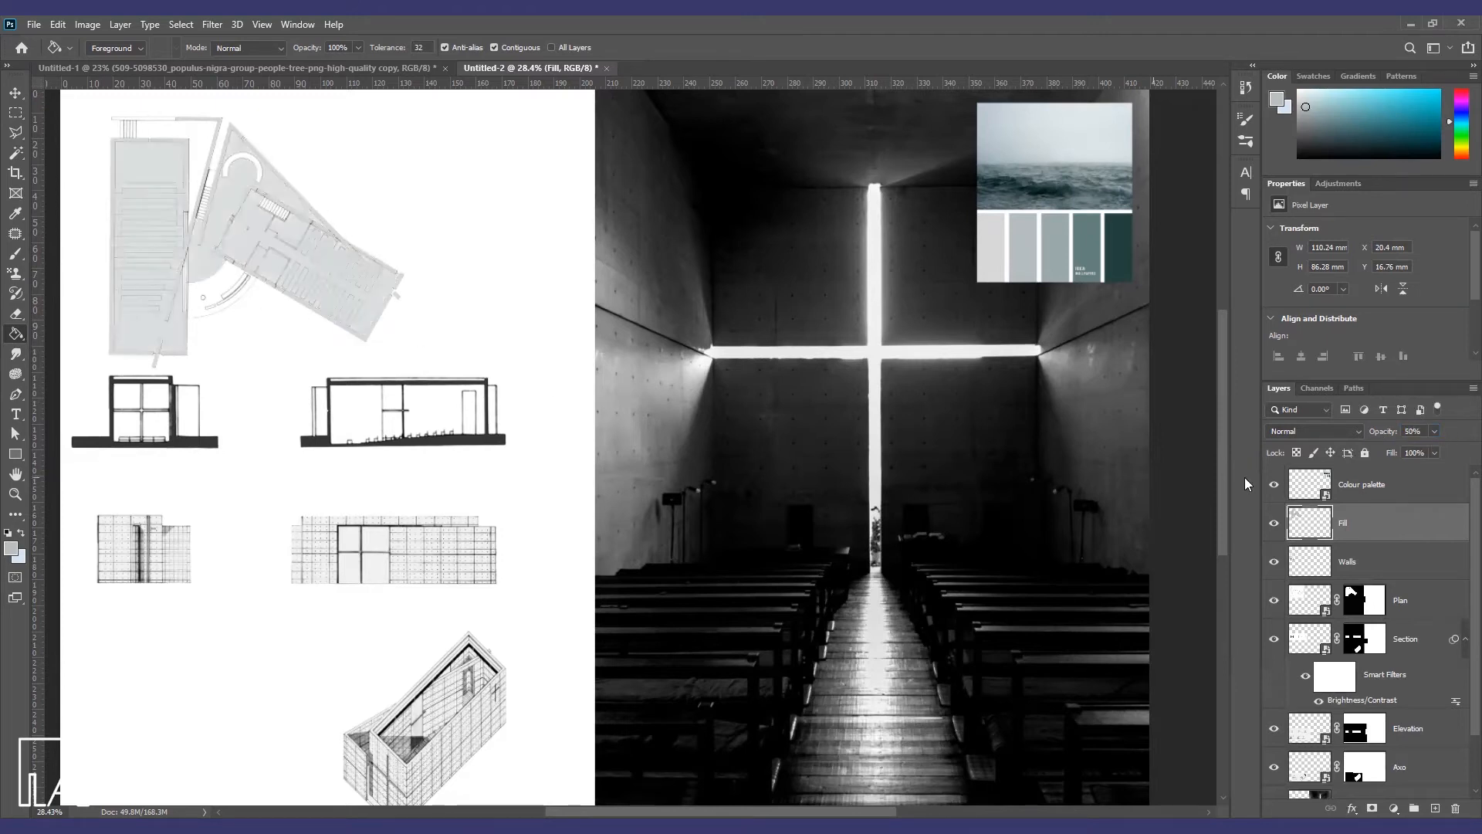
# Try 15% opacity on the Fill layer and settle on 20%
pyautogui.write('15')
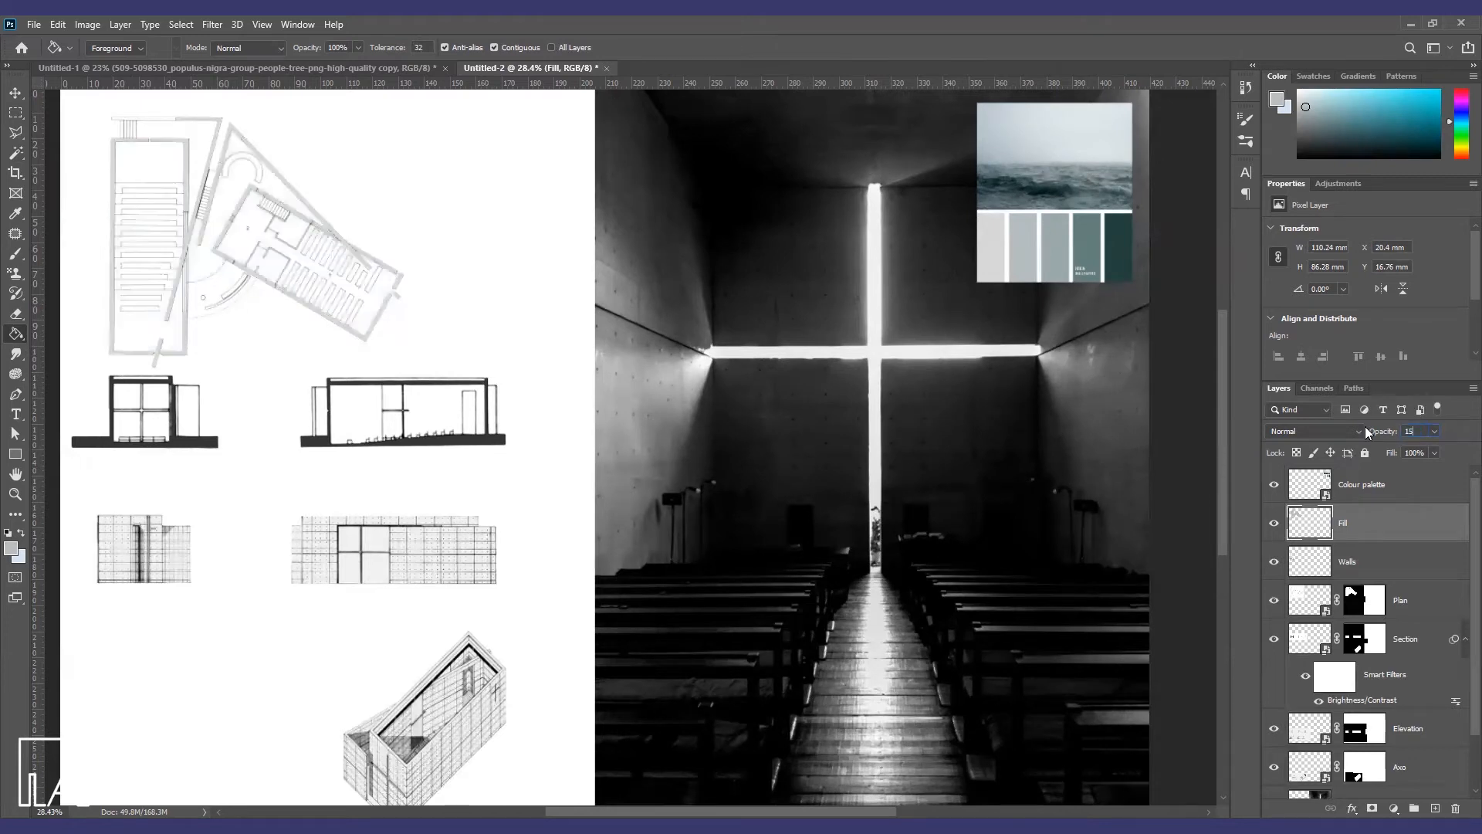
pyautogui.write('20')
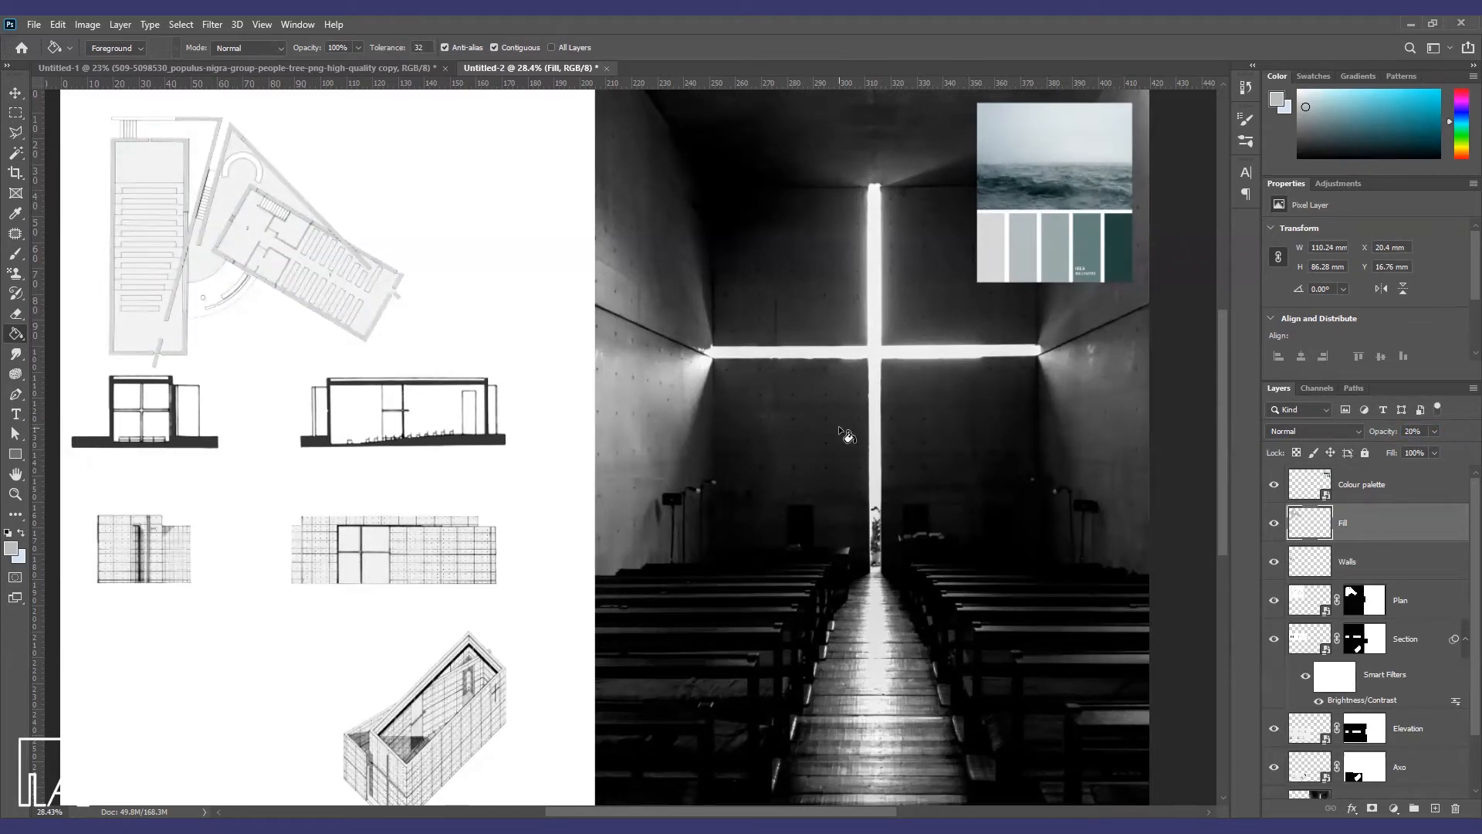
# Open studio_esinam_cad_library_trees_7.jpg as its own document and crop it to the second tree in the first row
pyautogui.click(434, 826)
pyautogui.moveTo(1256, 206); pyautogui.dragTo(663, 55)
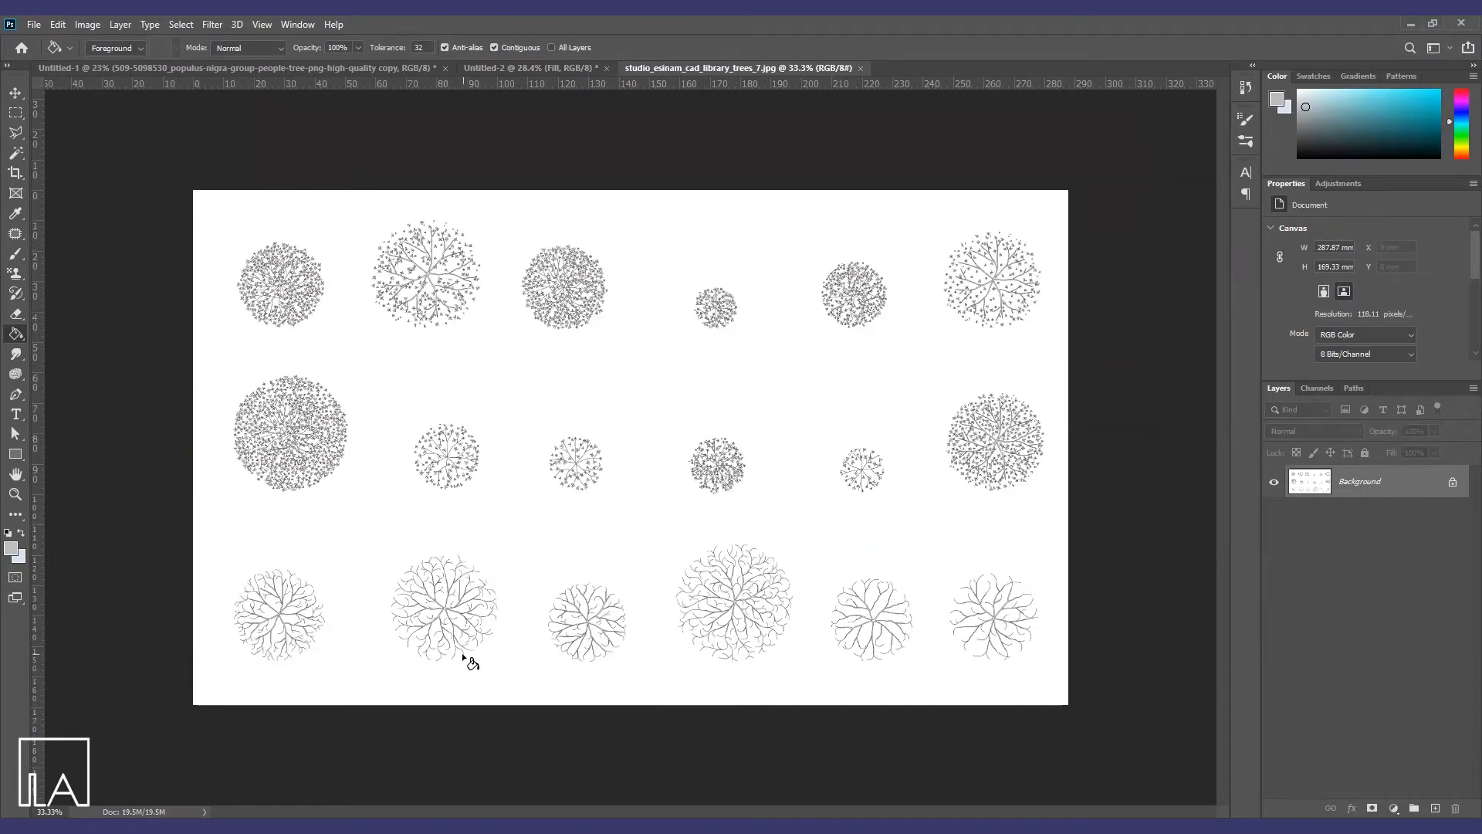
pyautogui.scroll(5, 432, 270)
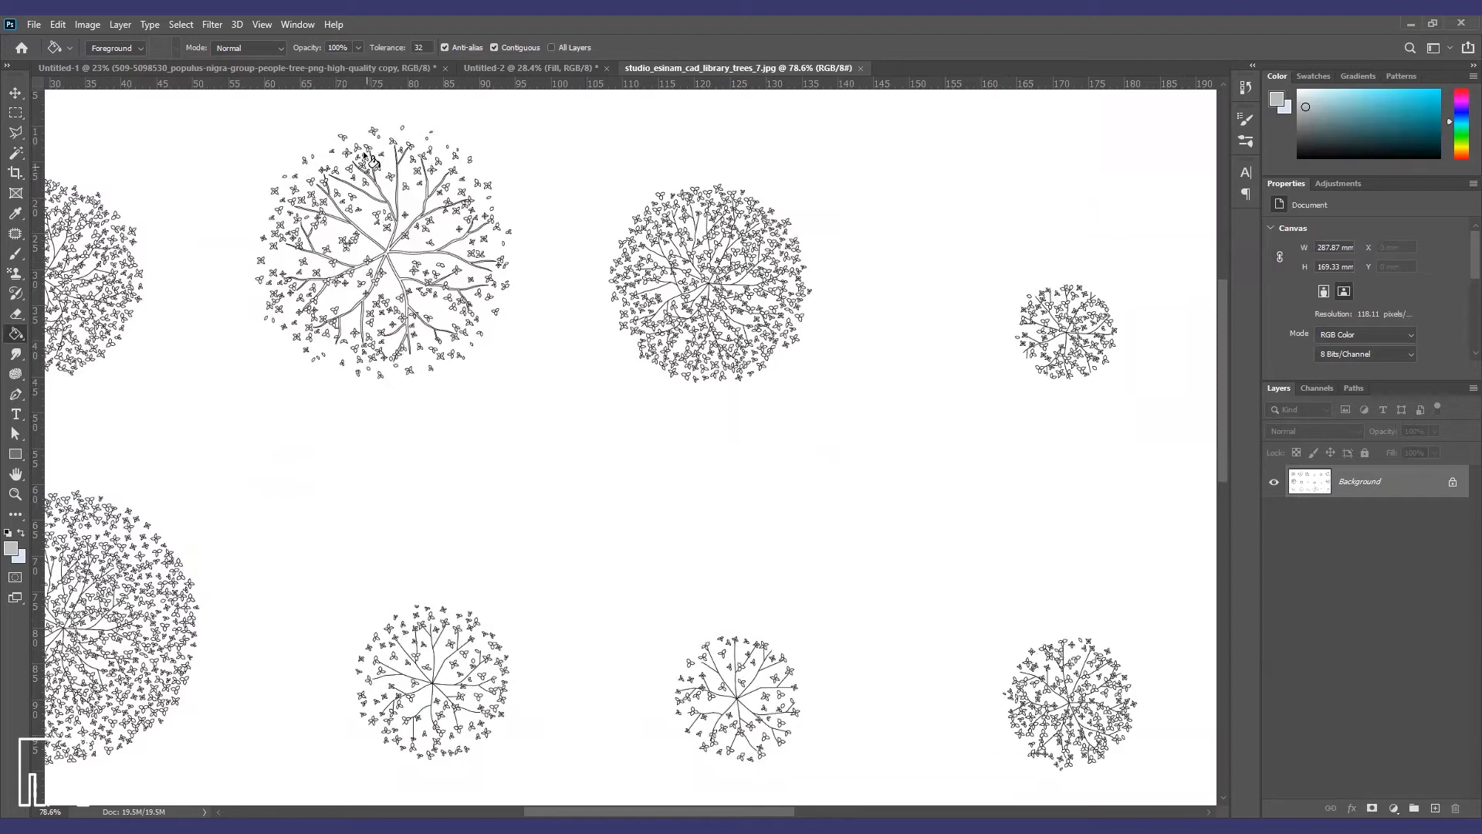
pyautogui.press('c')
pyautogui.moveTo(218, 106); pyautogui.dragTo(548, 418)
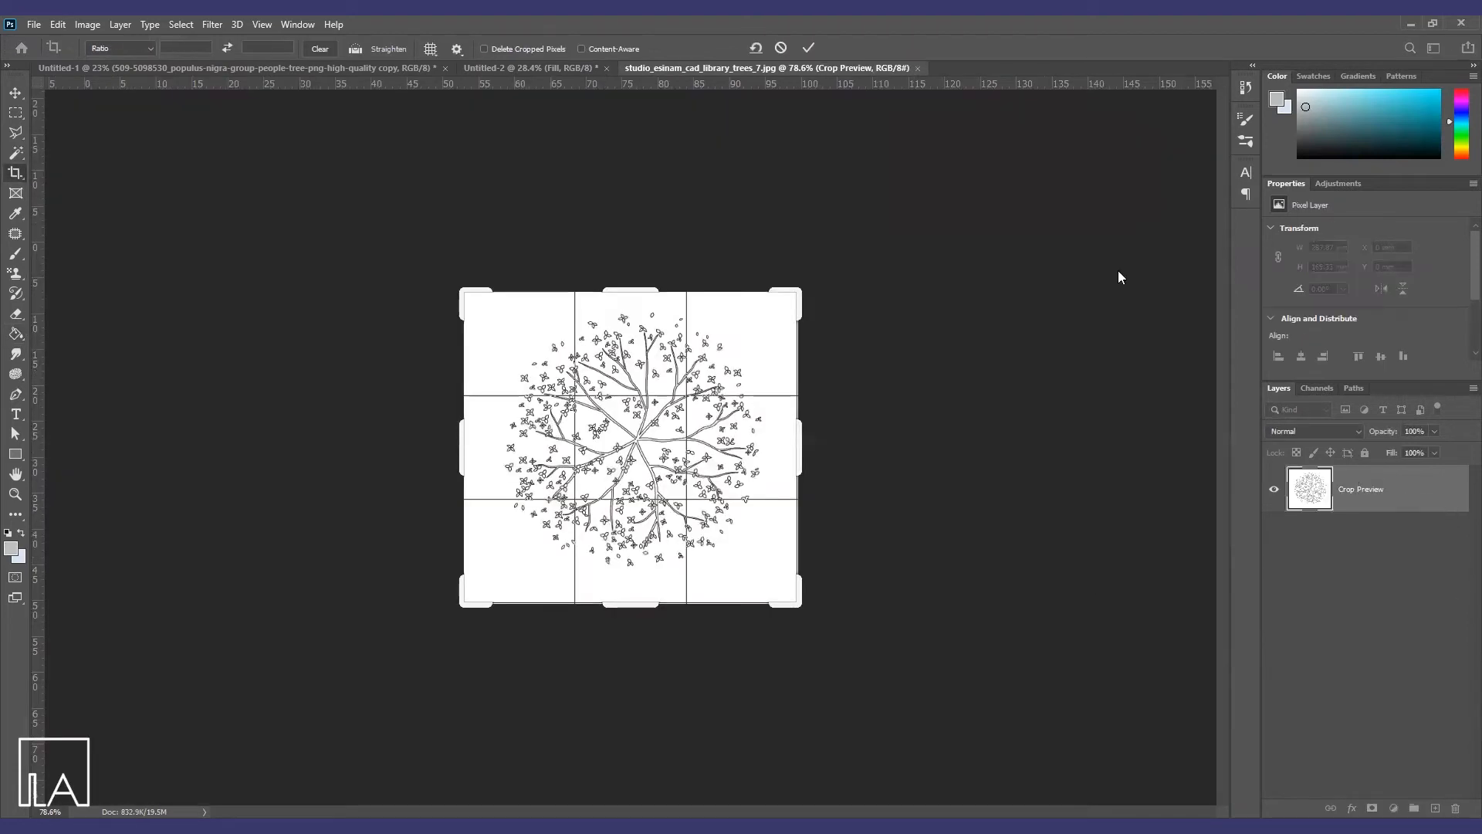
pyautogui.click(808, 48)
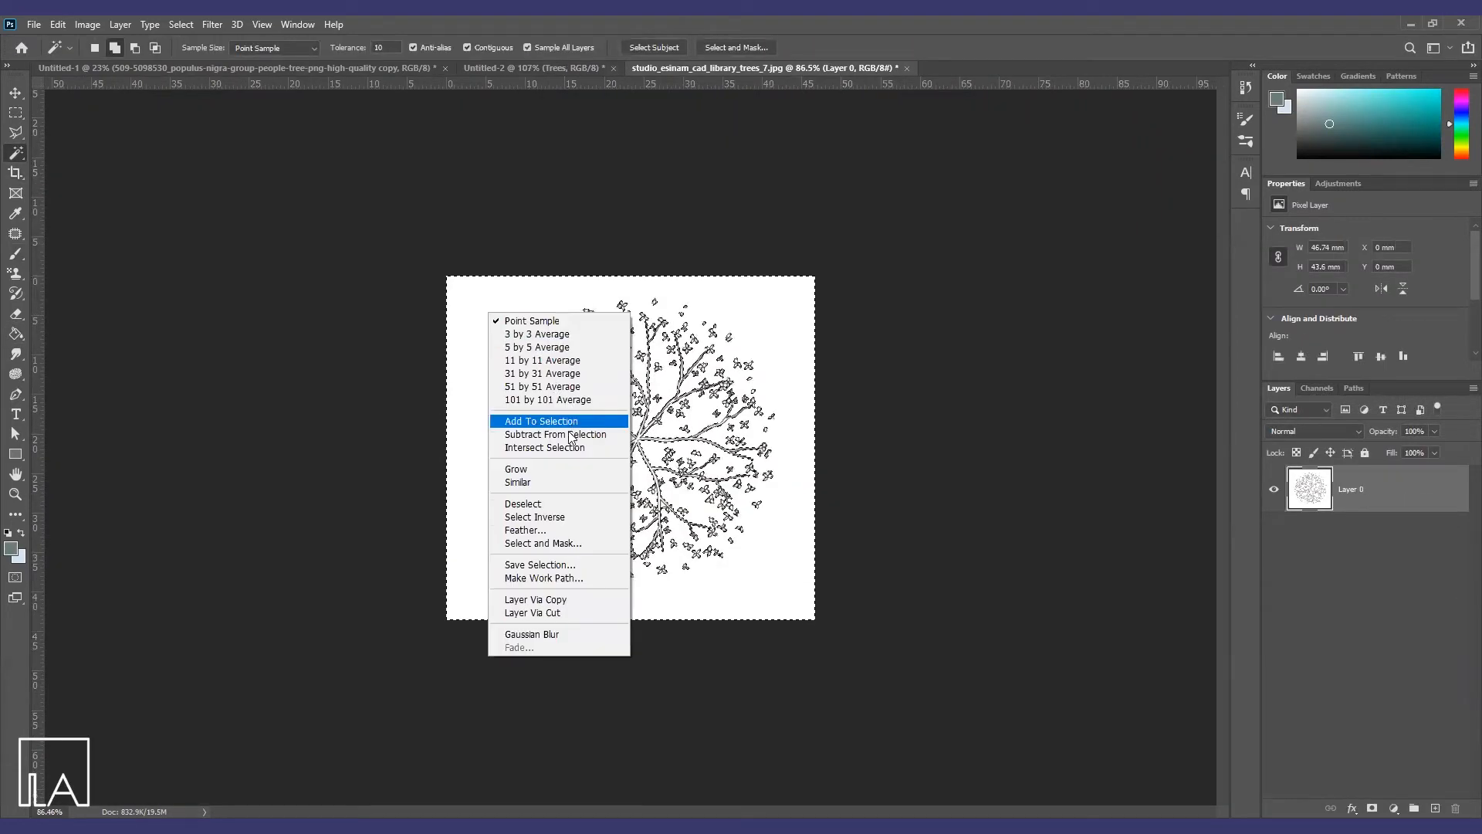
# Extend the background selection to all similar white pixels, delete them around the tree linework and deselect
pyautogui.click(563, 482)
pyautogui.press('Delete')
pyautogui.hotkey('ctrl', 'd')
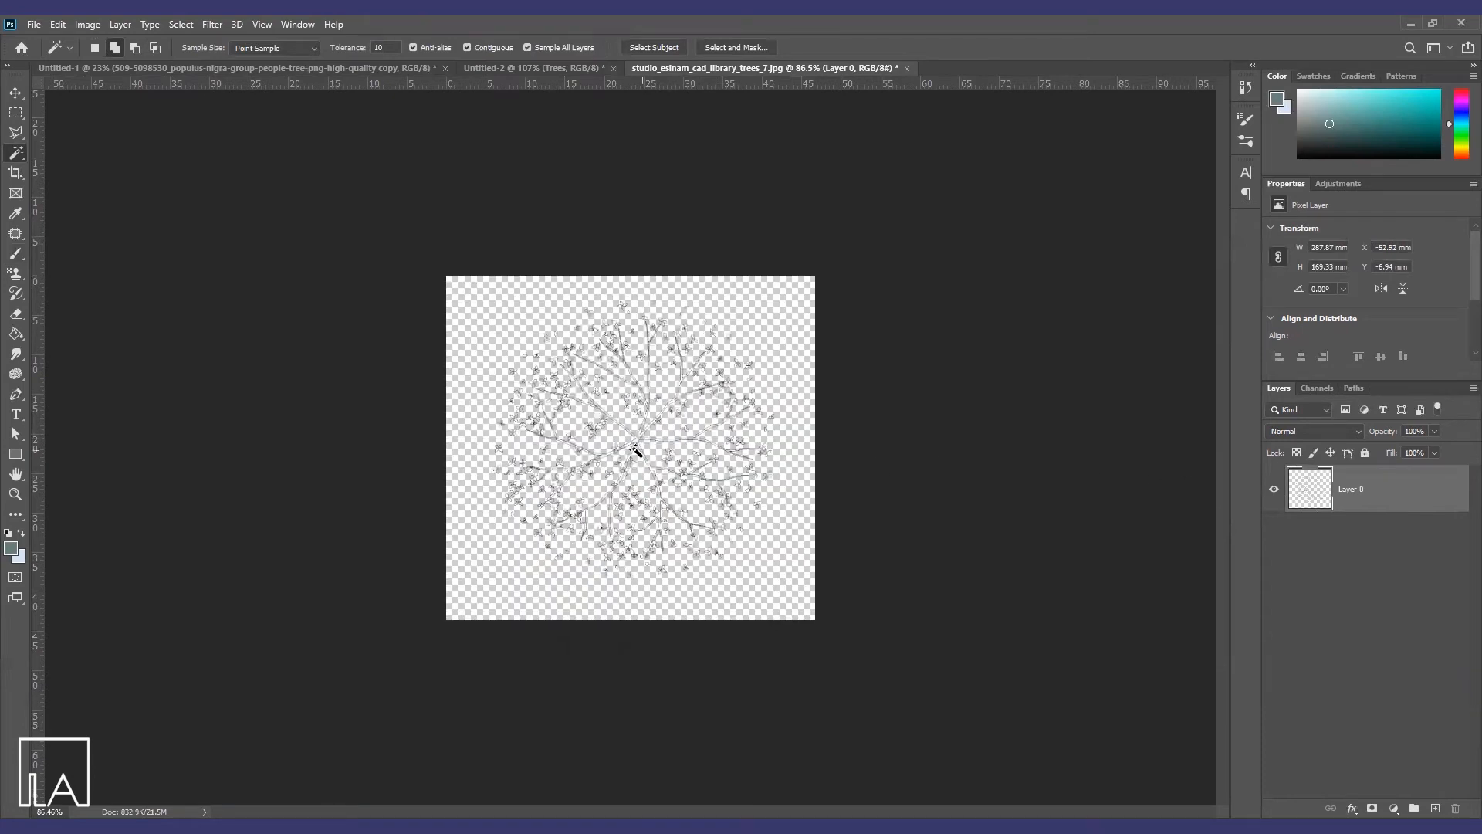
# Define the transparent tree drawing as a new brush preset
pyautogui.scroll(10, 636, 450)
pyautogui.scroll(-7, 633, 446)
pyautogui.click(61, 25)
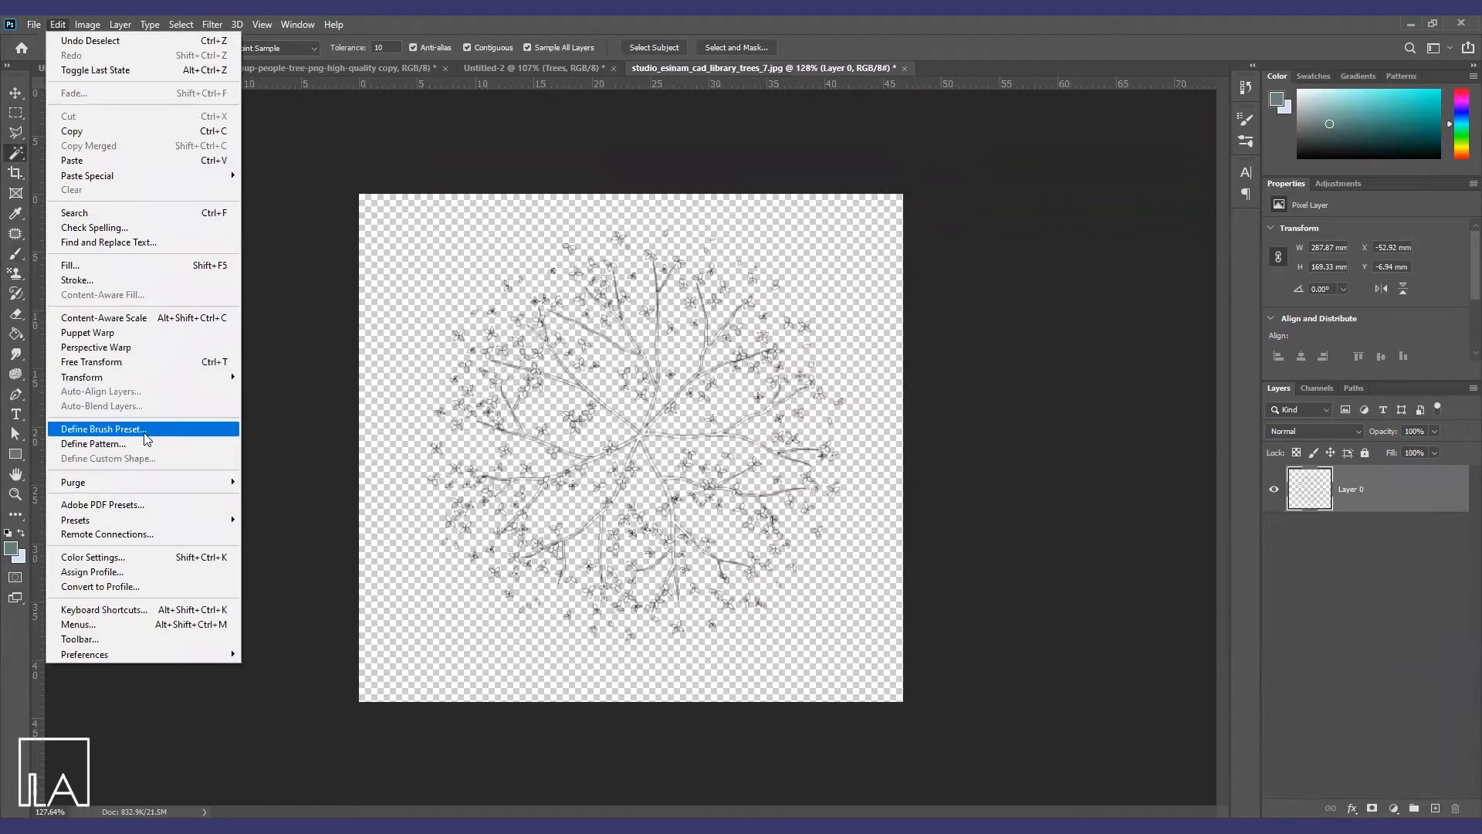
pyautogui.click(121, 426)
pyautogui.click(946, 230)
# In Untitled-2, undo a trial tree stamp, sample the palette's darkest green swatch and stamp a tree above the angled building
pyautogui.press('b')
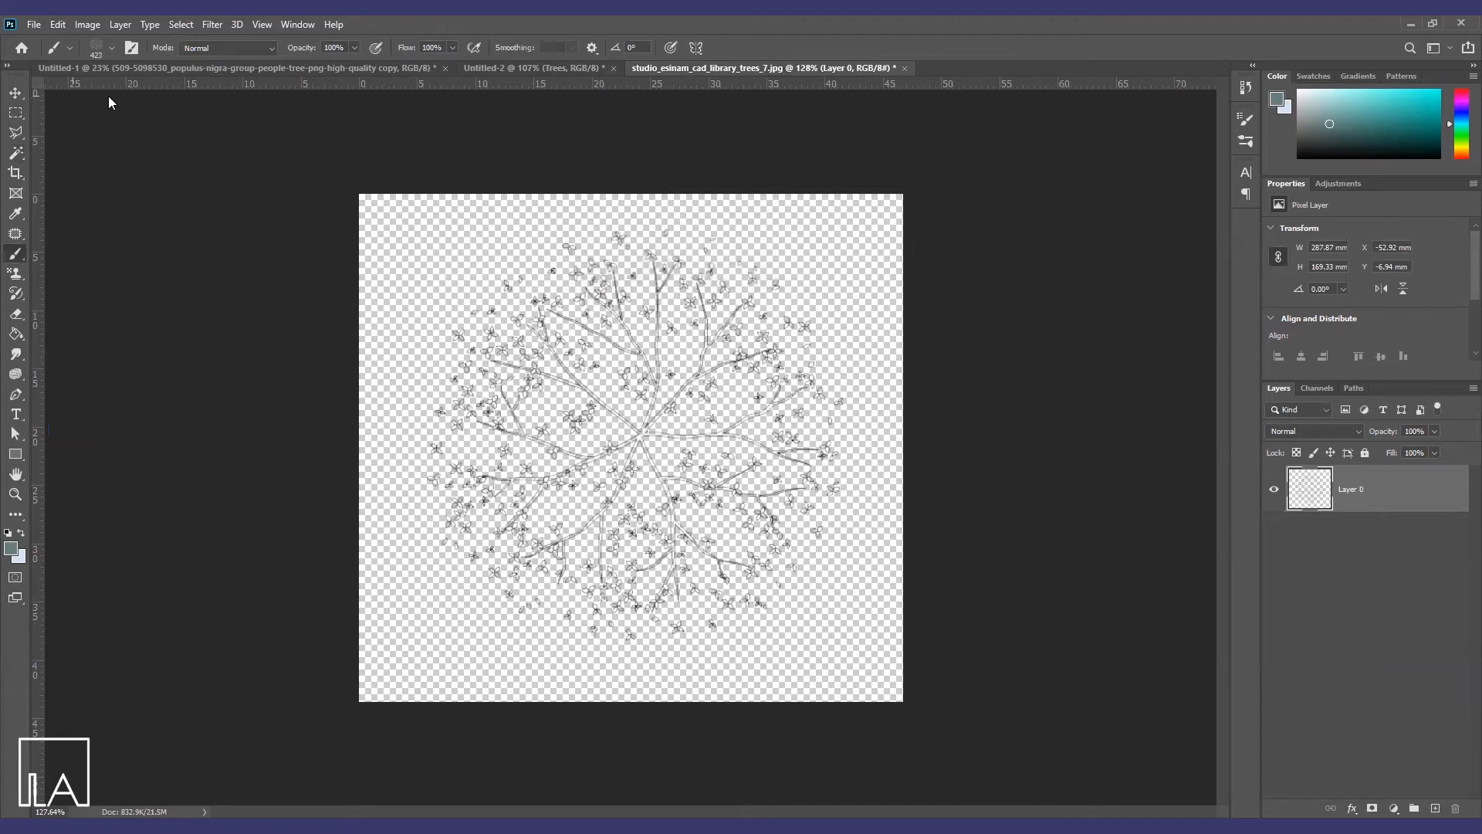
pyautogui.click(479, 68)
pyautogui.scroll(-3, 529, 387)
pyautogui.click(573, 356)
pyautogui.scroll(-7, 701, 502)
pyautogui.scroll(-4, 701, 504)
pyautogui.hotkey('ctrl', 'z')
pyautogui.keyDown('alt'); pyautogui.click(1012, 284); pyautogui.keyUp('alt')
pyautogui.click(429, 202)
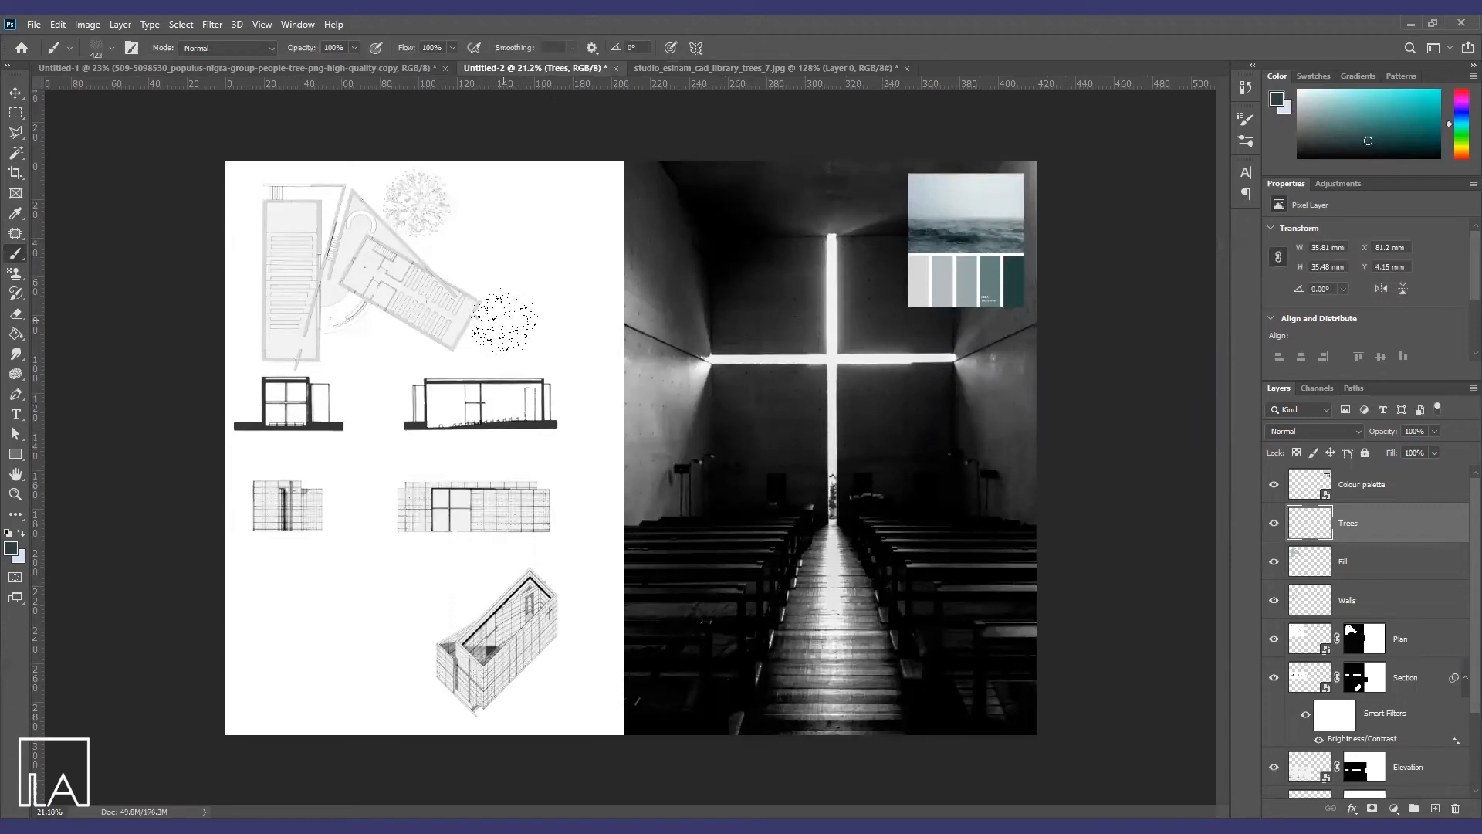
# Stamp more trees around the plan on the Trees layer, using 300 px for smaller ones and 500 px below the angled building
pyautogui.scroll(4, 504, 399)
pyautogui.scroll(-4, 398, 344)
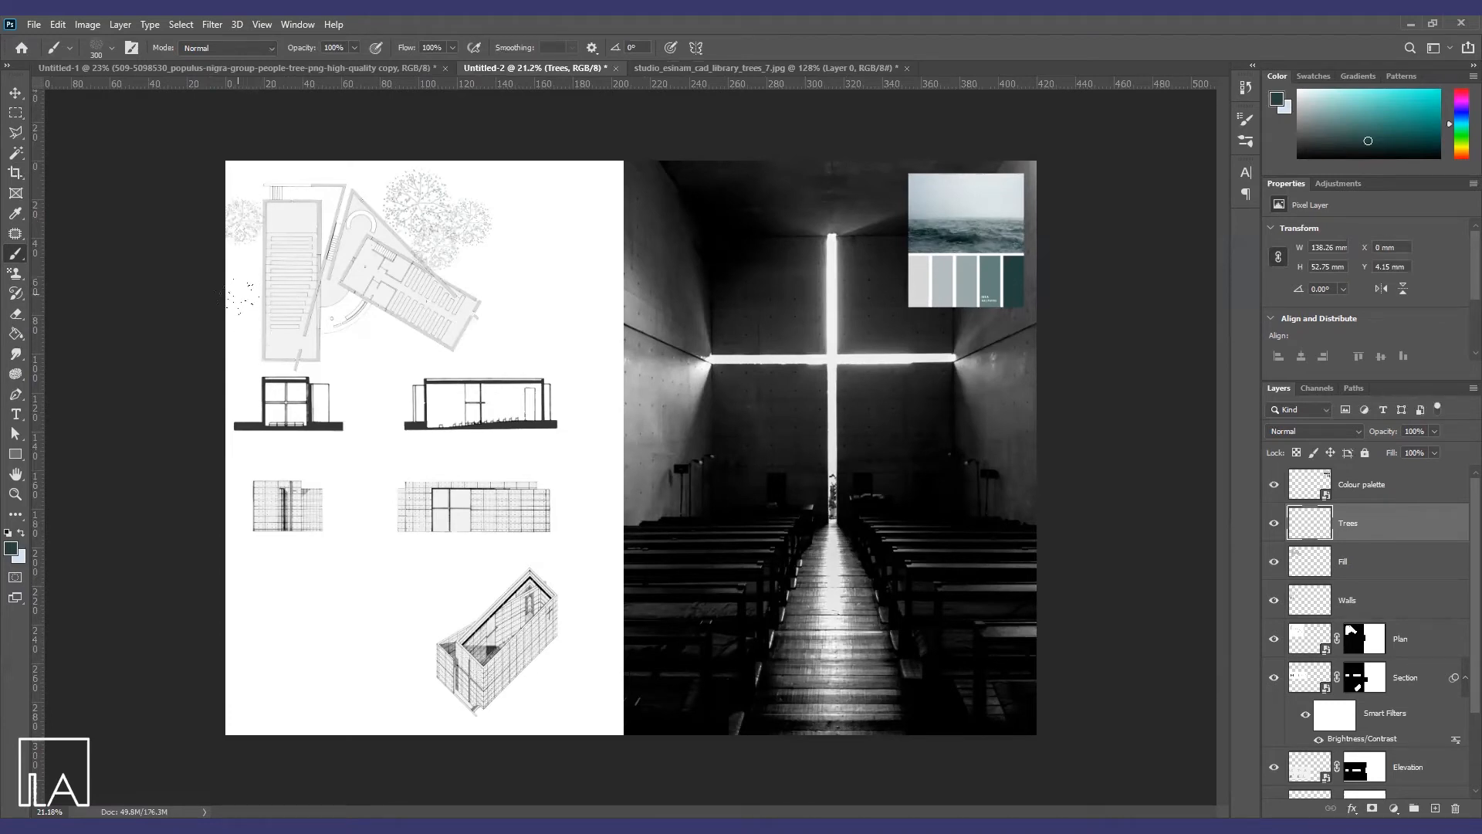
pyautogui.click(230, 292)
pyautogui.press('[')
pyautogui.press('[')
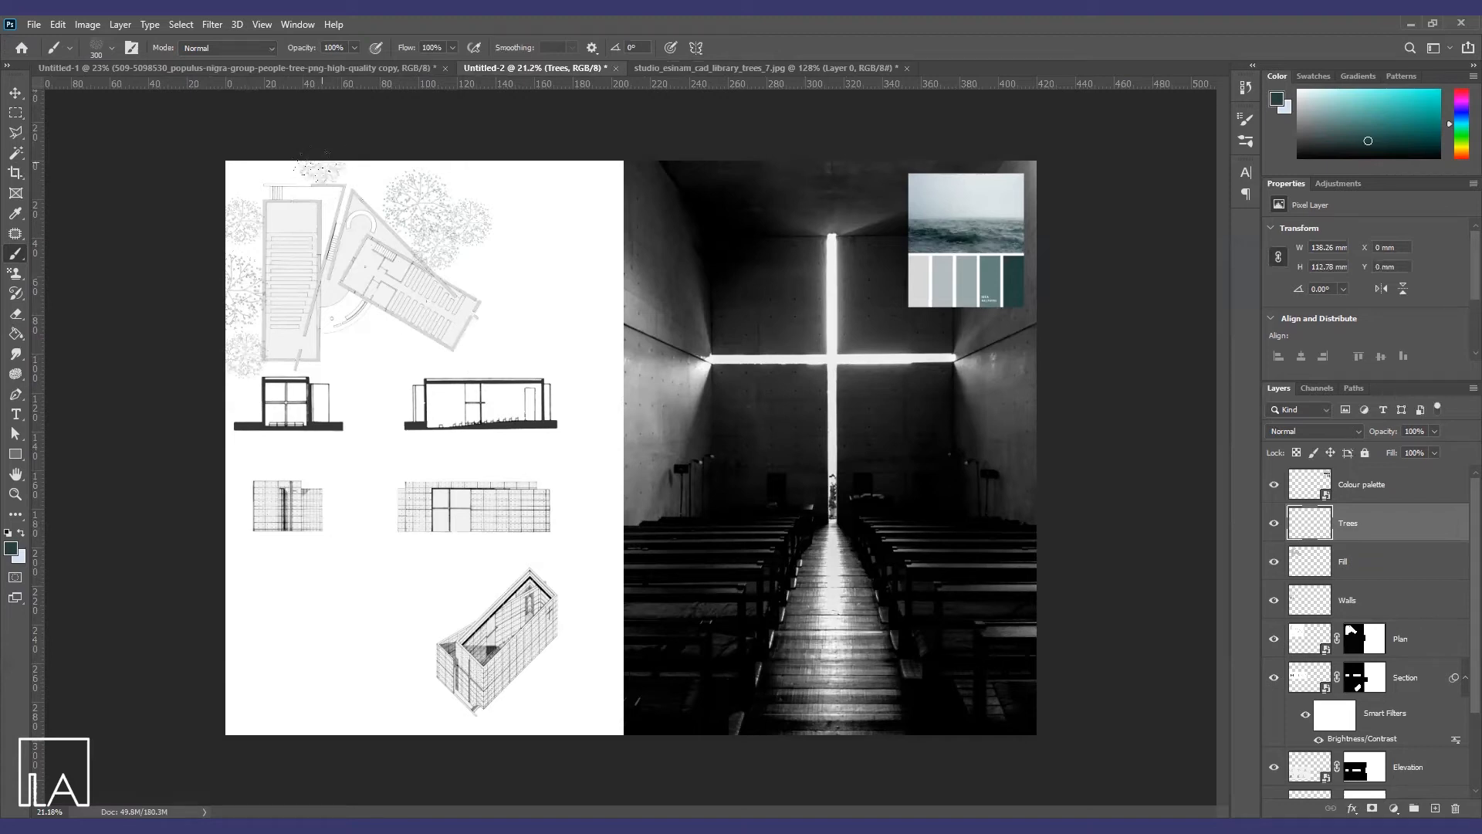
pyautogui.press(']')
pyautogui.press(']')
pyautogui.click(384, 352)
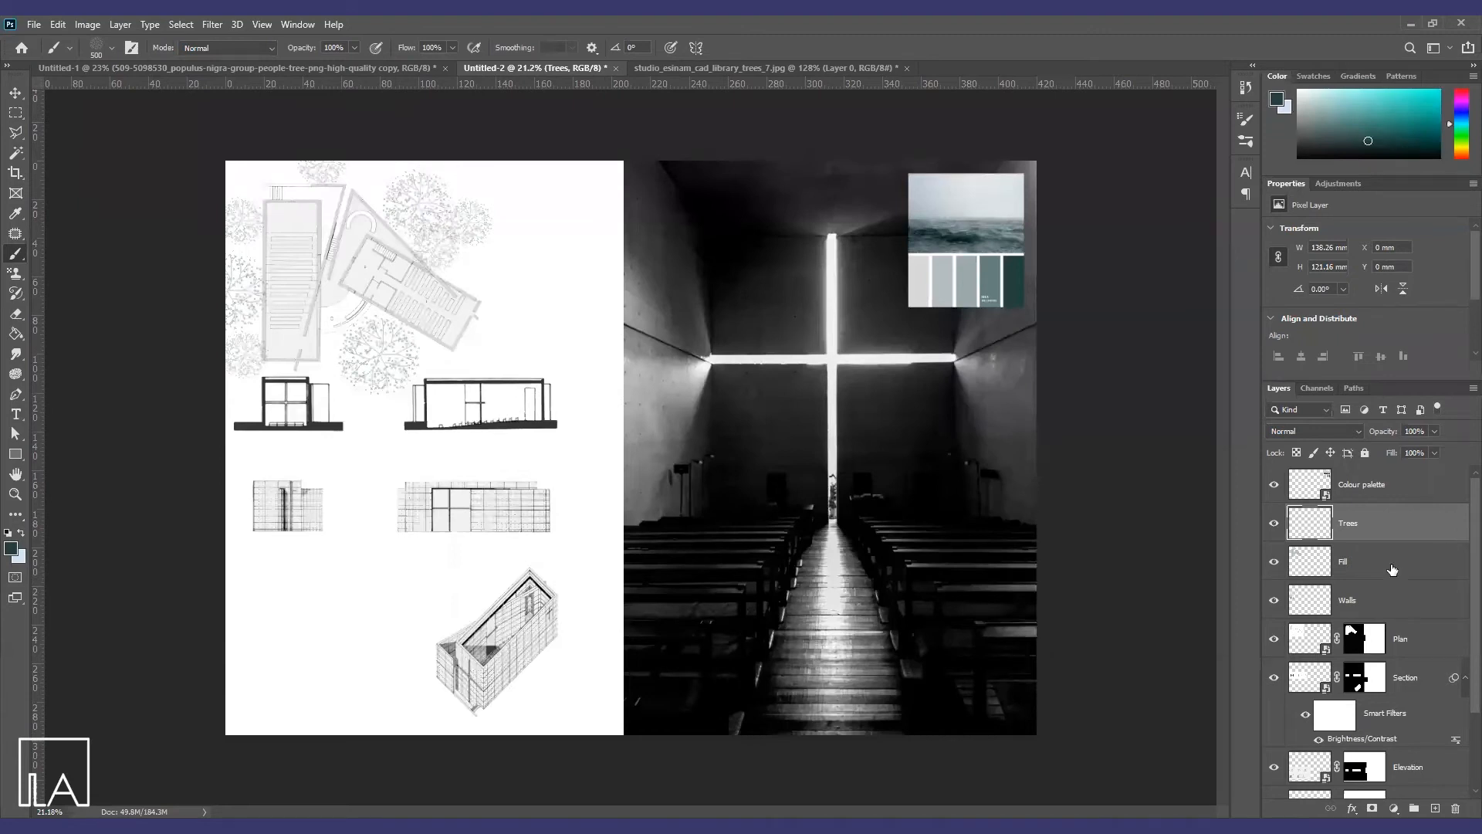
# Add a layer named Brush above Trees and choose the 1399 px Archi Sketch brush
pyautogui.click(1432, 806)
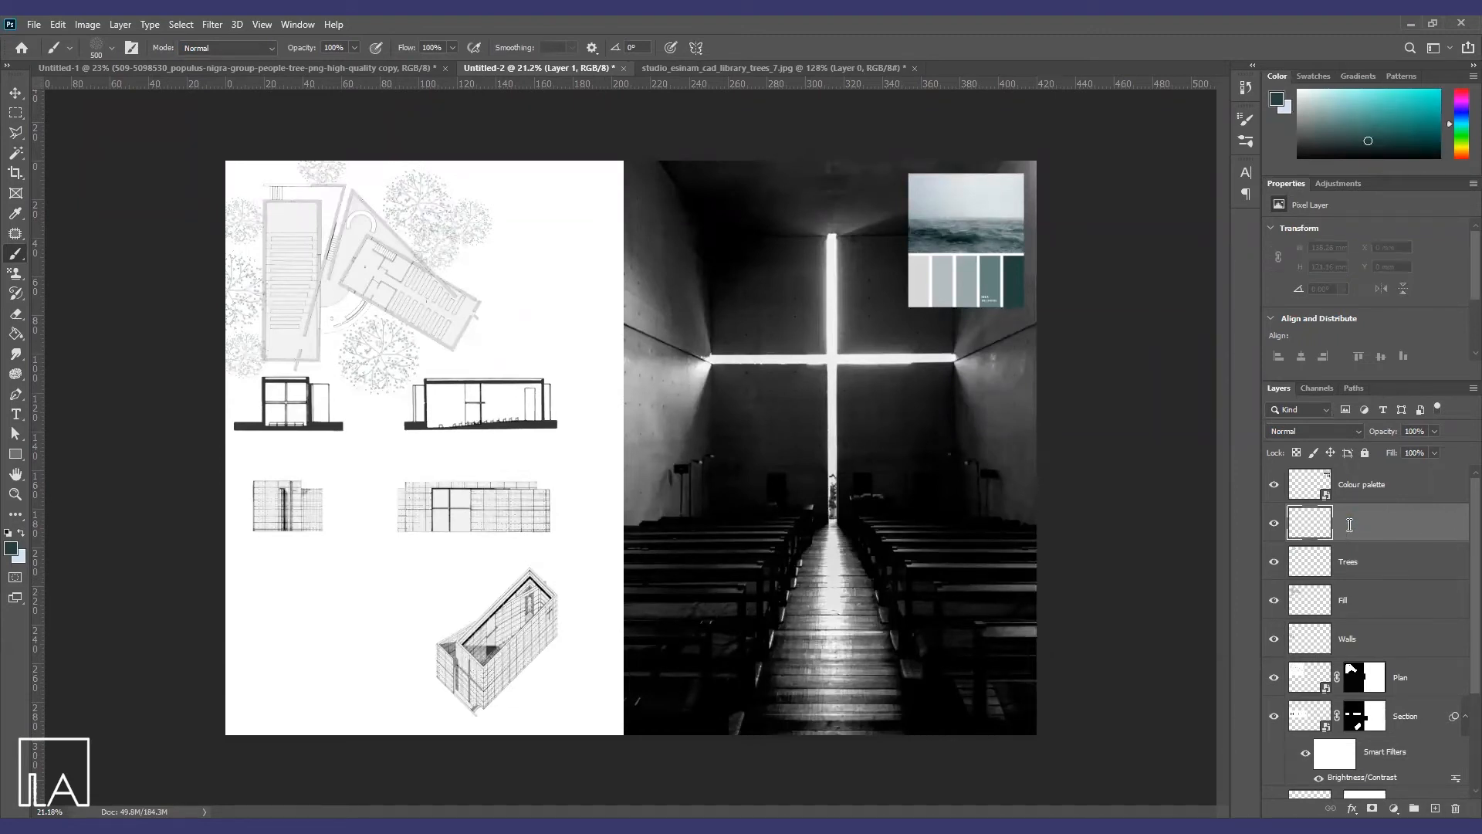
pyautogui.press('Return')
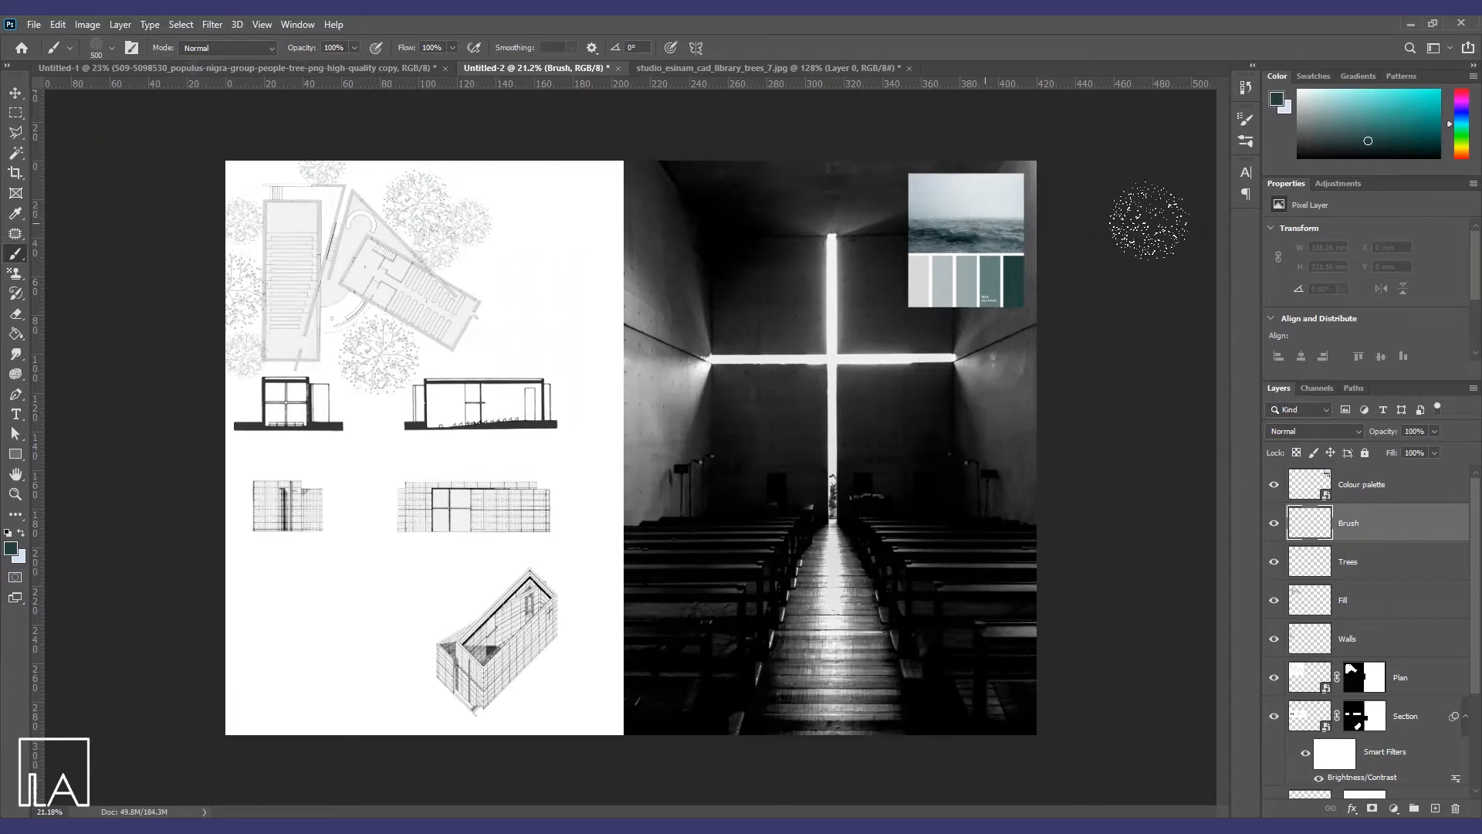
pyautogui.click(1251, 141)
pyautogui.moveTo(1223, 626)
pyautogui.mouseDown()
pyautogui.moveTo(1216, 343)
pyautogui.moveTo(1219, 375)
pyautogui.mouseUp()
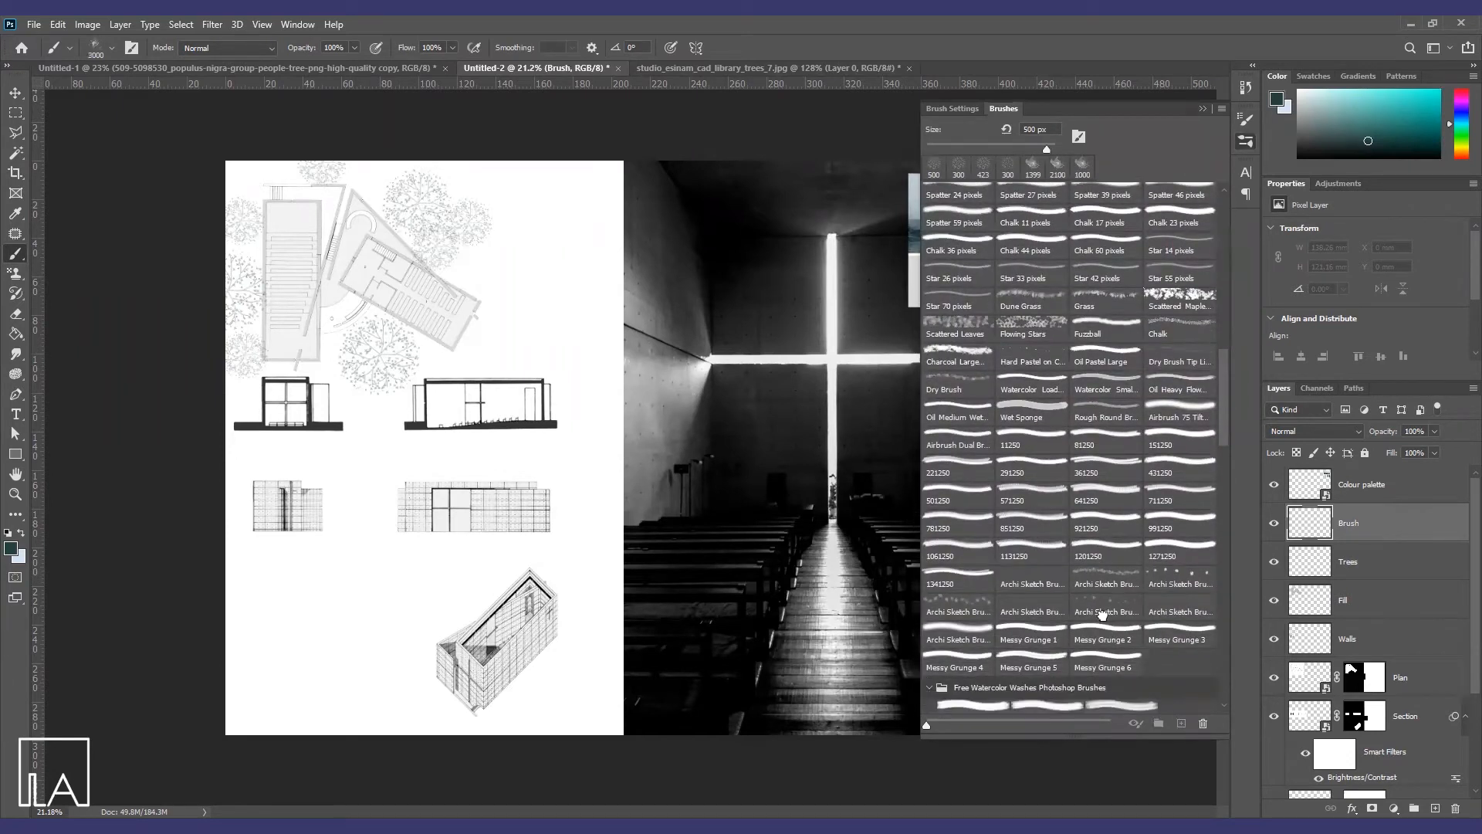
pyautogui.click(1032, 180)
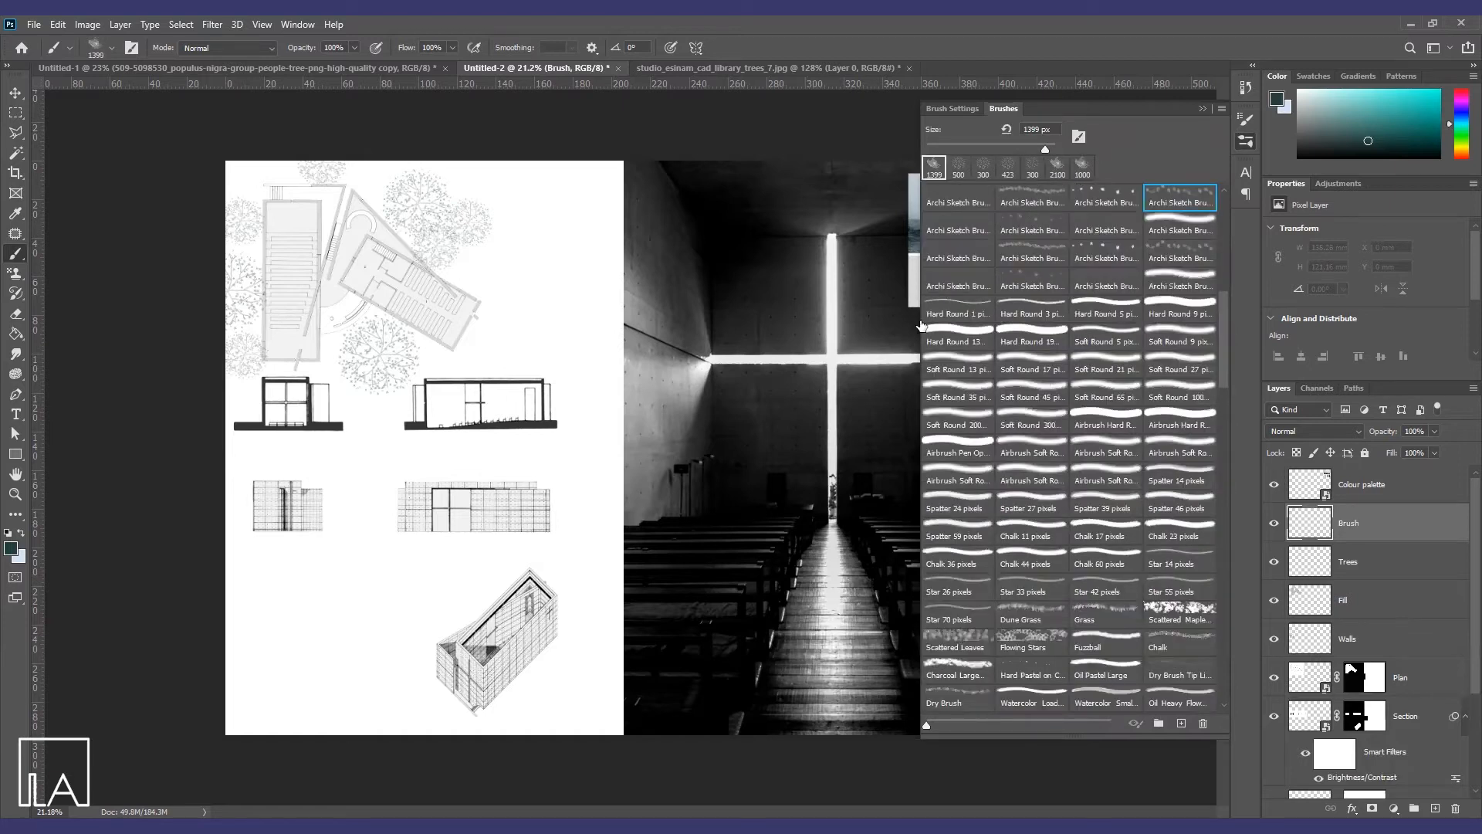
pyautogui.click(1206, 111)
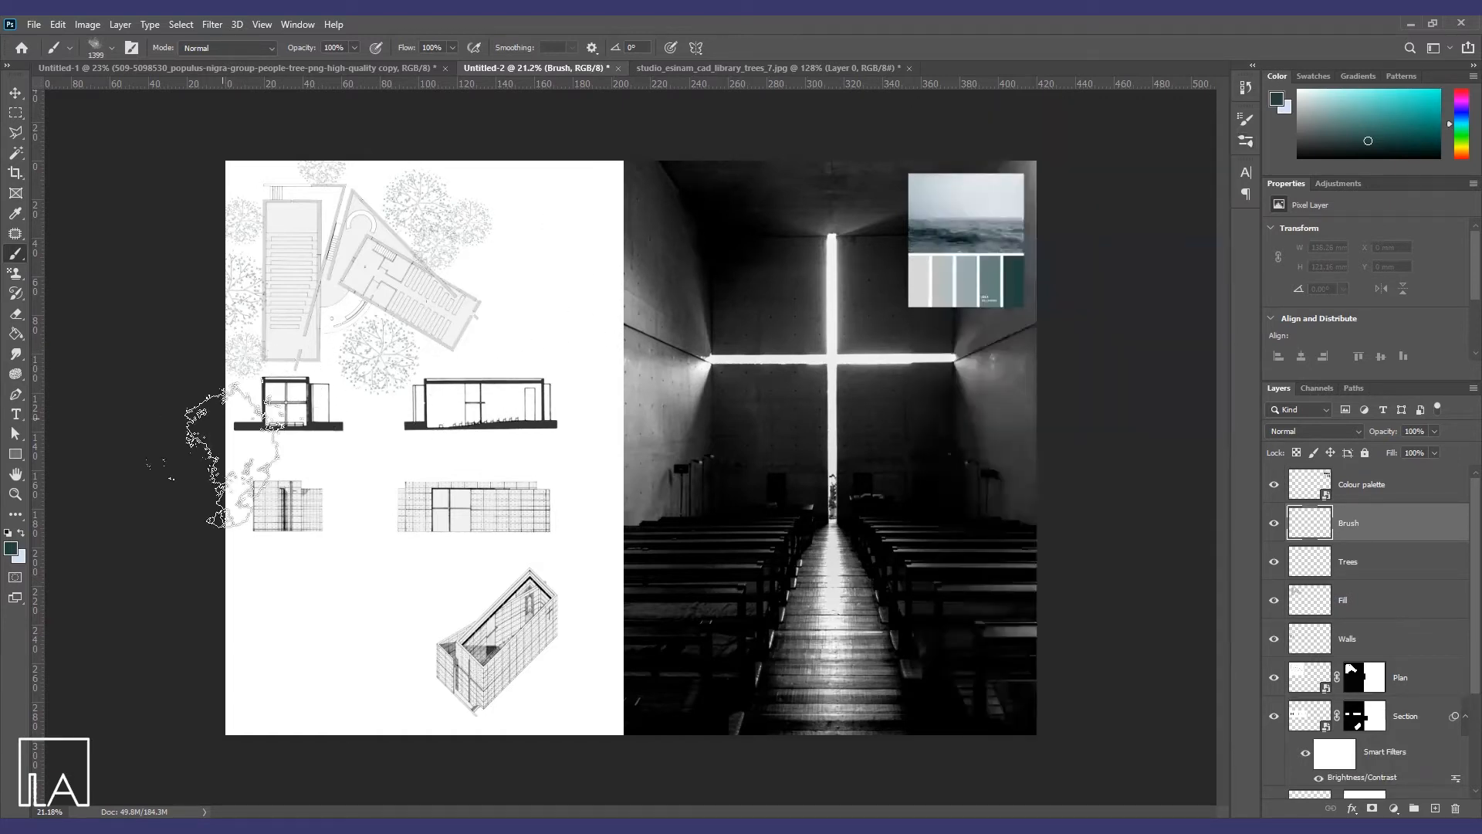
# Sample the palette's fourth, grey-green swatch and paint a watercolour wash behind the plan, sections and elevations on the white half
pyautogui.press('i')
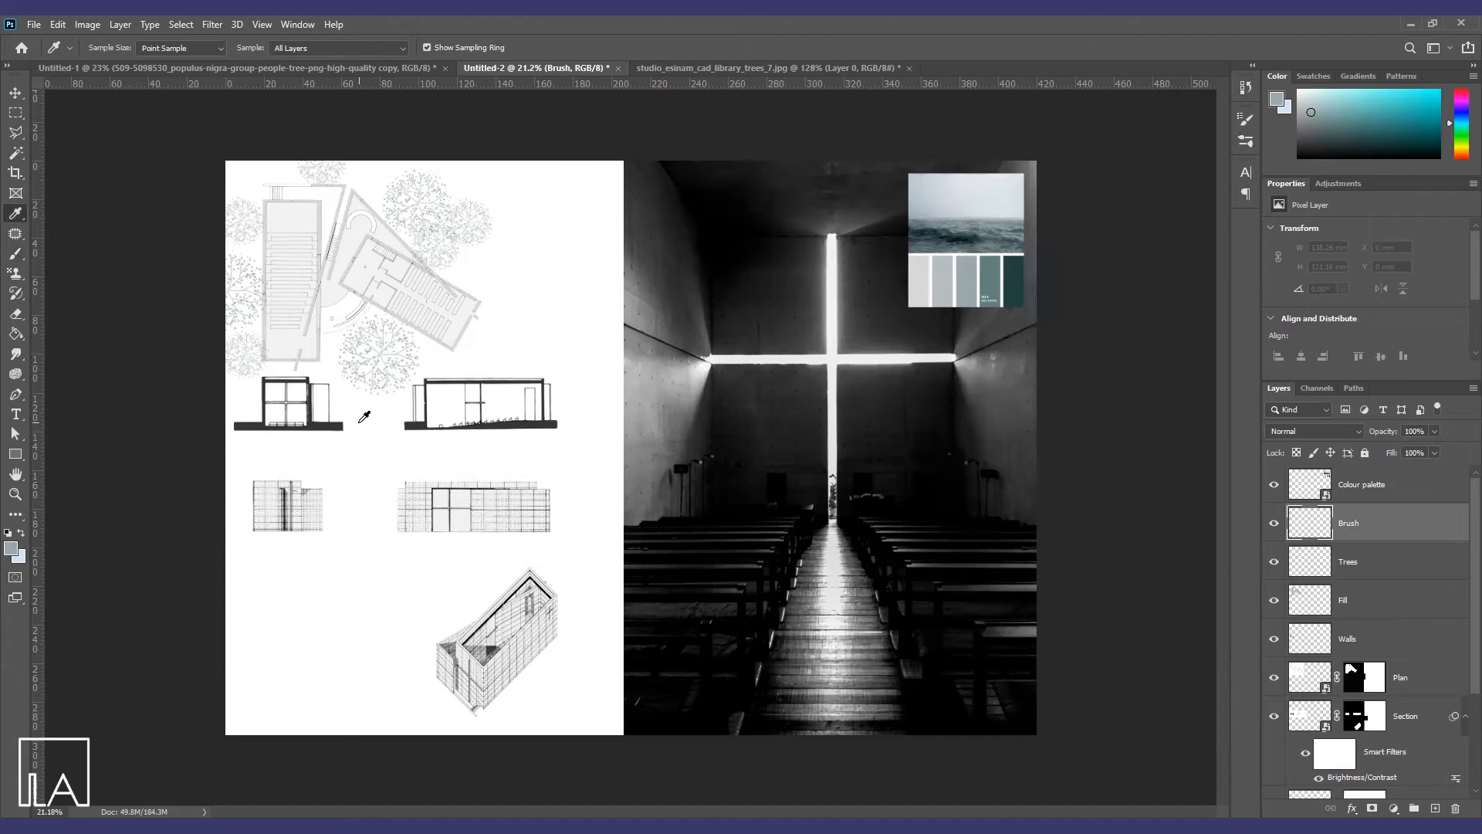
pyautogui.press('b')
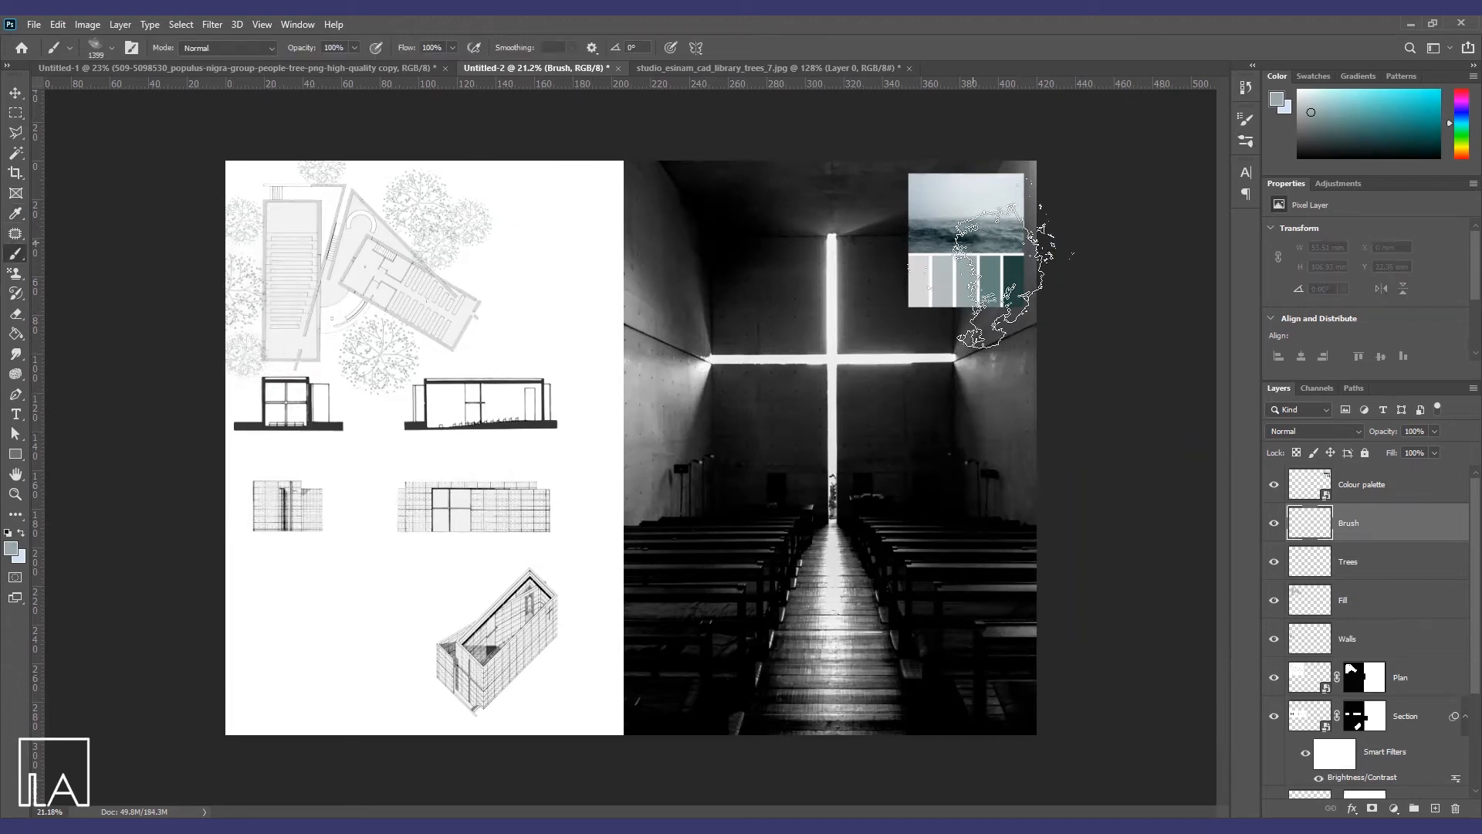
pyautogui.keyDown('alt'); pyautogui.click(992, 265); pyautogui.keyUp('alt')
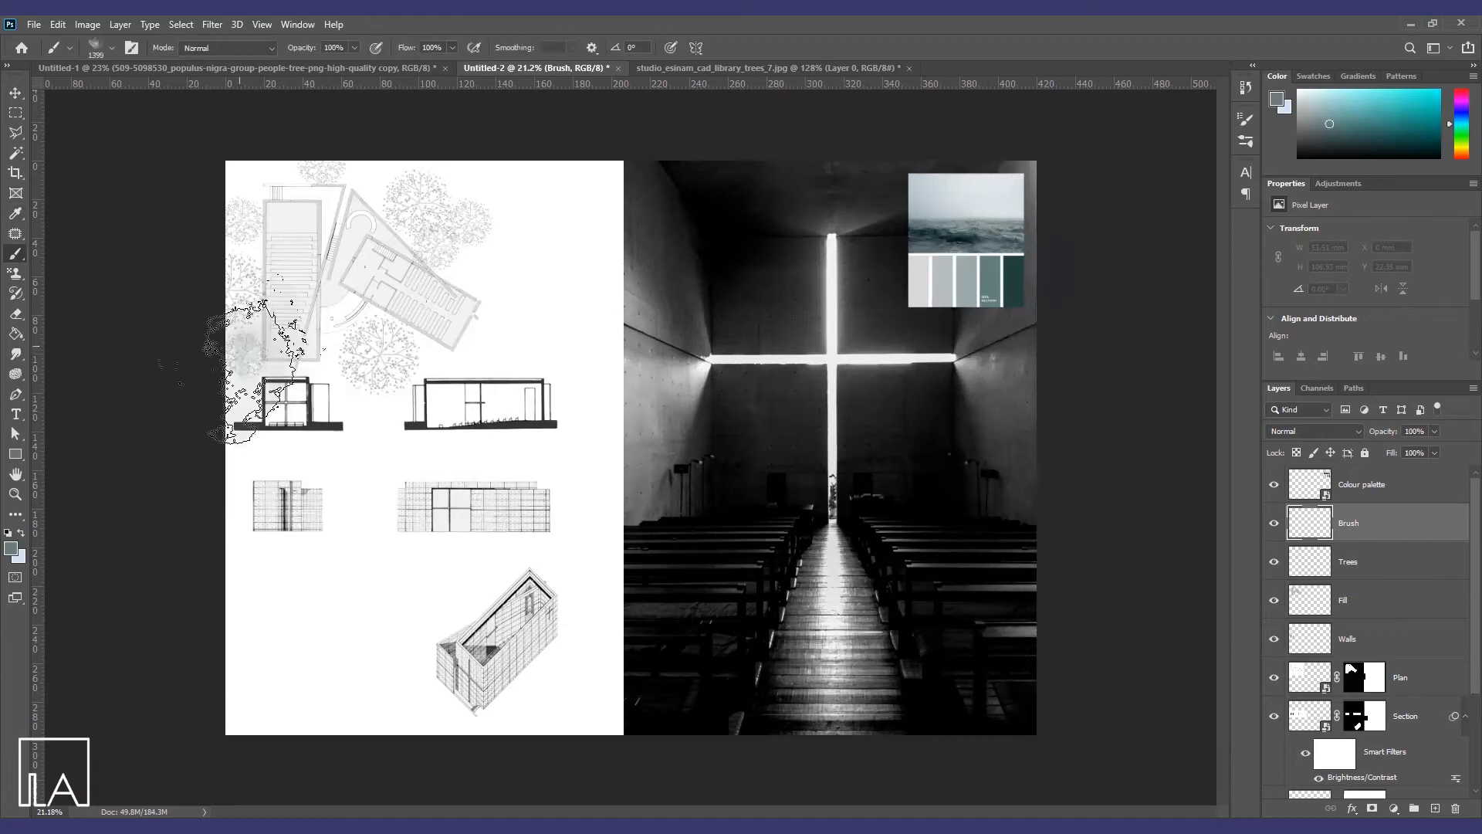
pyautogui.moveTo(262, 371)
pyautogui.mouseDown()
pyautogui.moveTo(363, 379)
pyautogui.moveTo(301, 401)
pyautogui.moveTo(371, 304)
pyautogui.moveTo(461, 285)
pyautogui.moveTo(497, 231)
pyautogui.moveTo(575, 193)
pyautogui.moveTo(463, 173)
pyautogui.moveTo(402, 205)
pyautogui.moveTo(298, 215)
pyautogui.moveTo(232, 281)
pyautogui.moveTo(460, 384)
pyautogui.moveTo(381, 489)
pyautogui.moveTo(479, 479)
pyautogui.moveTo(578, 513)
pyautogui.moveTo(606, 450)
pyautogui.moveTo(281, 496)
pyautogui.moveTo(126, 546)
pyautogui.mouseUp()
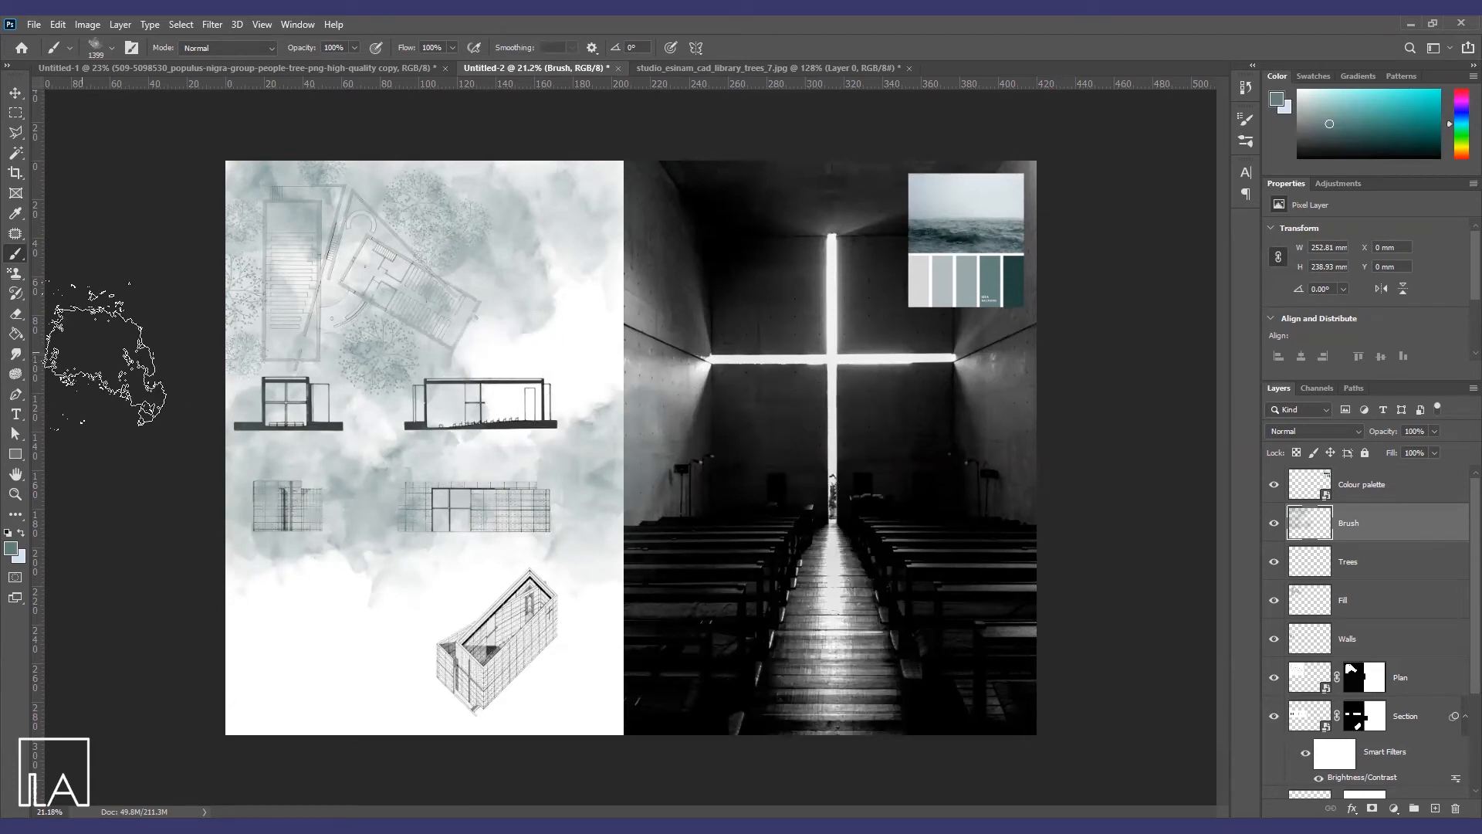
# Erase the wash around the two section drawings with the textured eraser
pyautogui.click(16, 313)
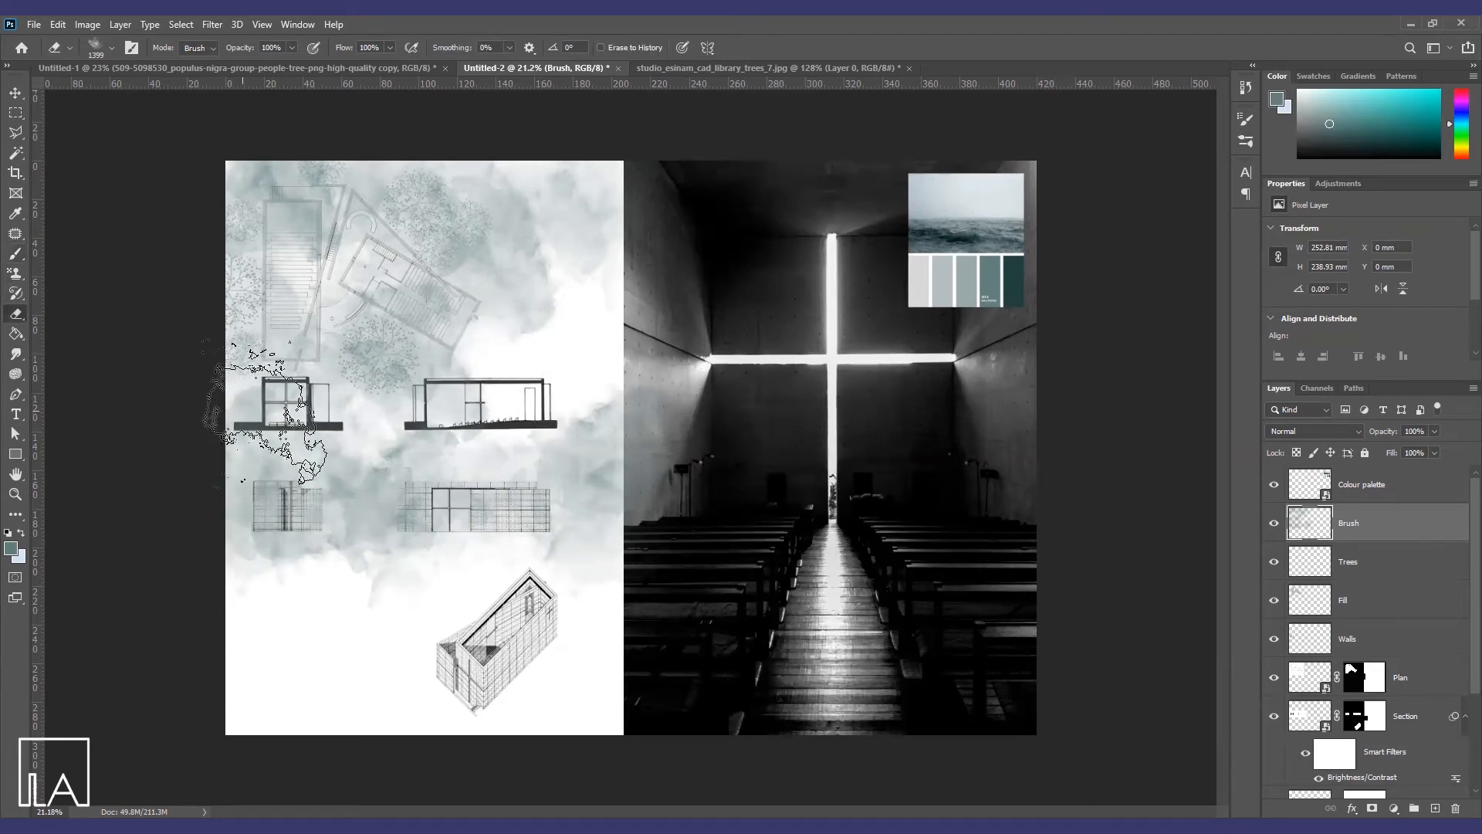
pyautogui.moveTo(285, 371)
pyautogui.mouseDown()
pyautogui.moveTo(363, 351)
pyautogui.moveTo(486, 393)
pyautogui.mouseUp()
pyautogui.click(553, 407)
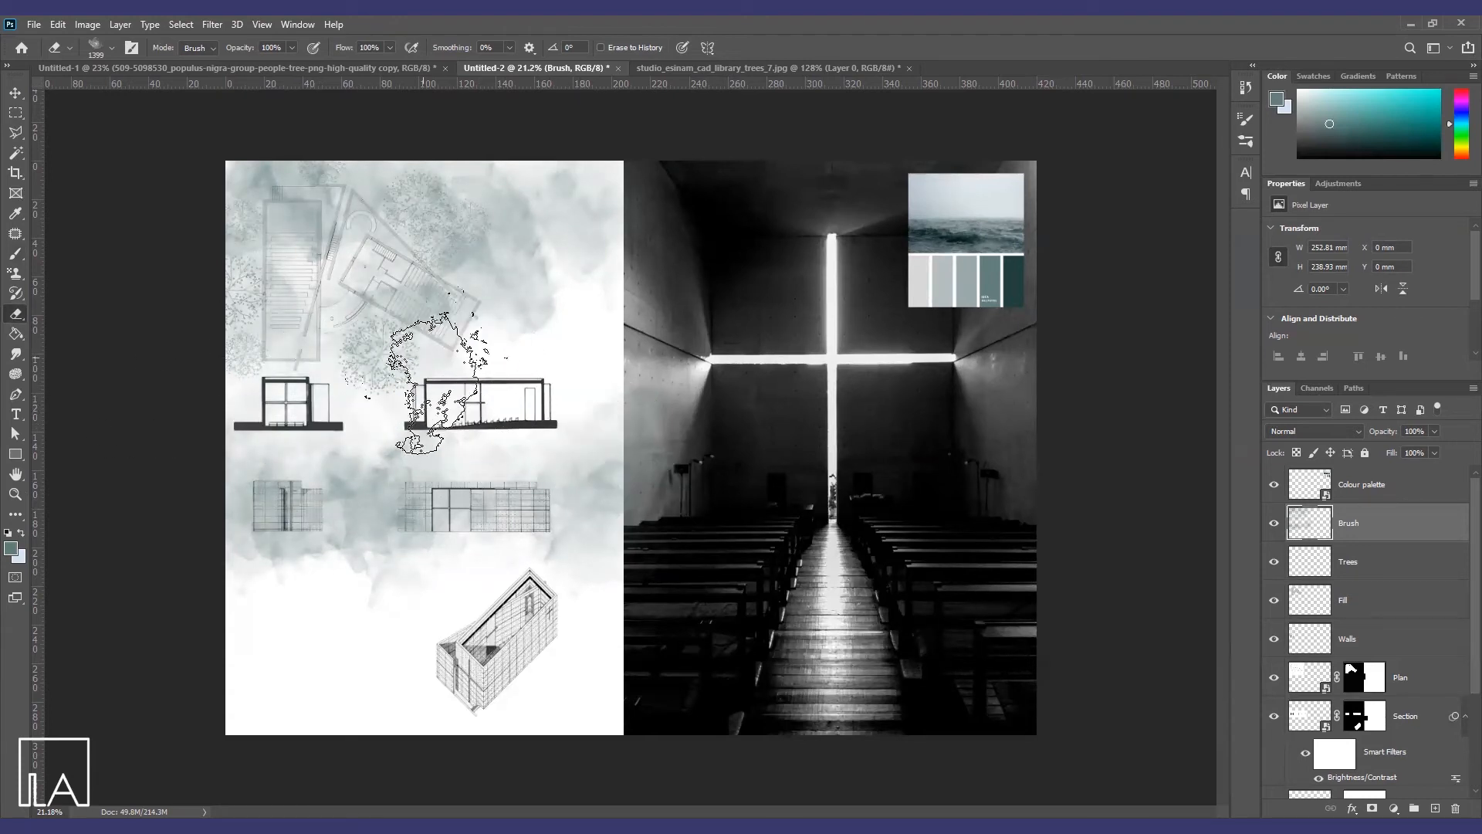
# Load the Plan layer mask as a selection, delete the wash inside the plan outline on the Brush layer and deselect
pyautogui.click(16, 113)
pyautogui.scroll(5, 163, 162)
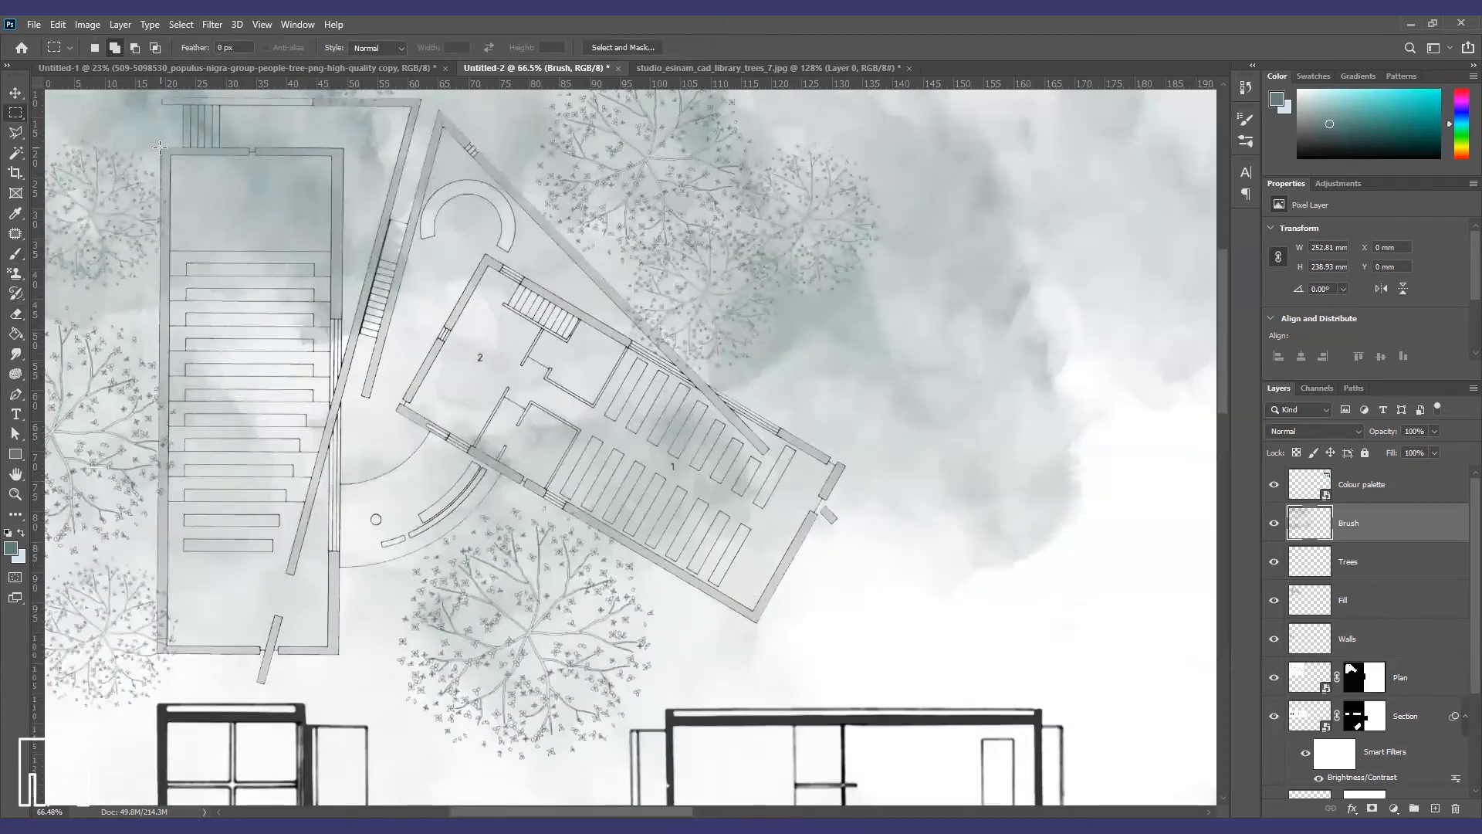
pyautogui.scroll(-4, 684, 505)
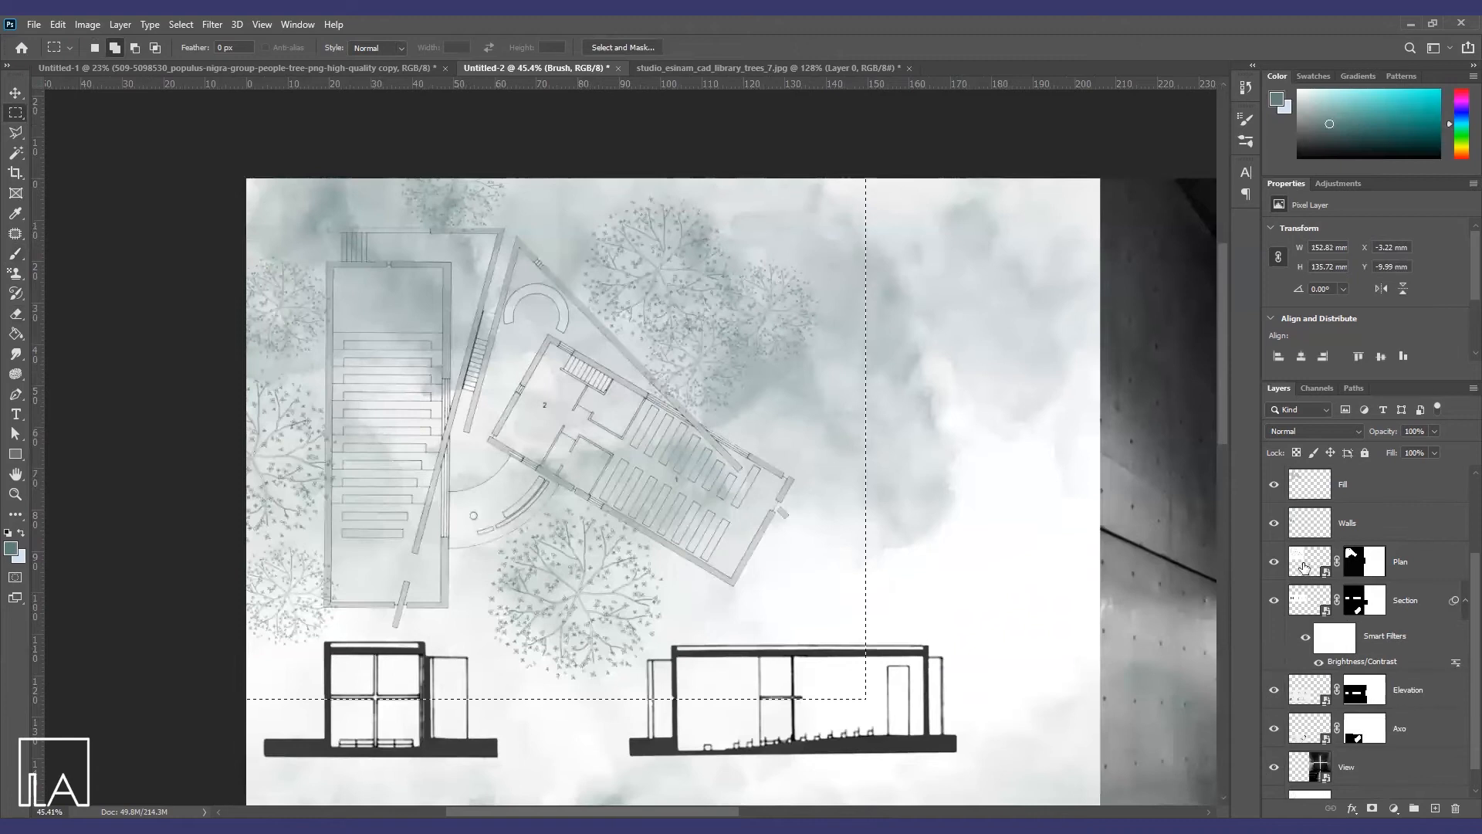
pyautogui.keyDown('ctrl'); pyautogui.click(1349, 554); pyautogui.keyUp('ctrl')
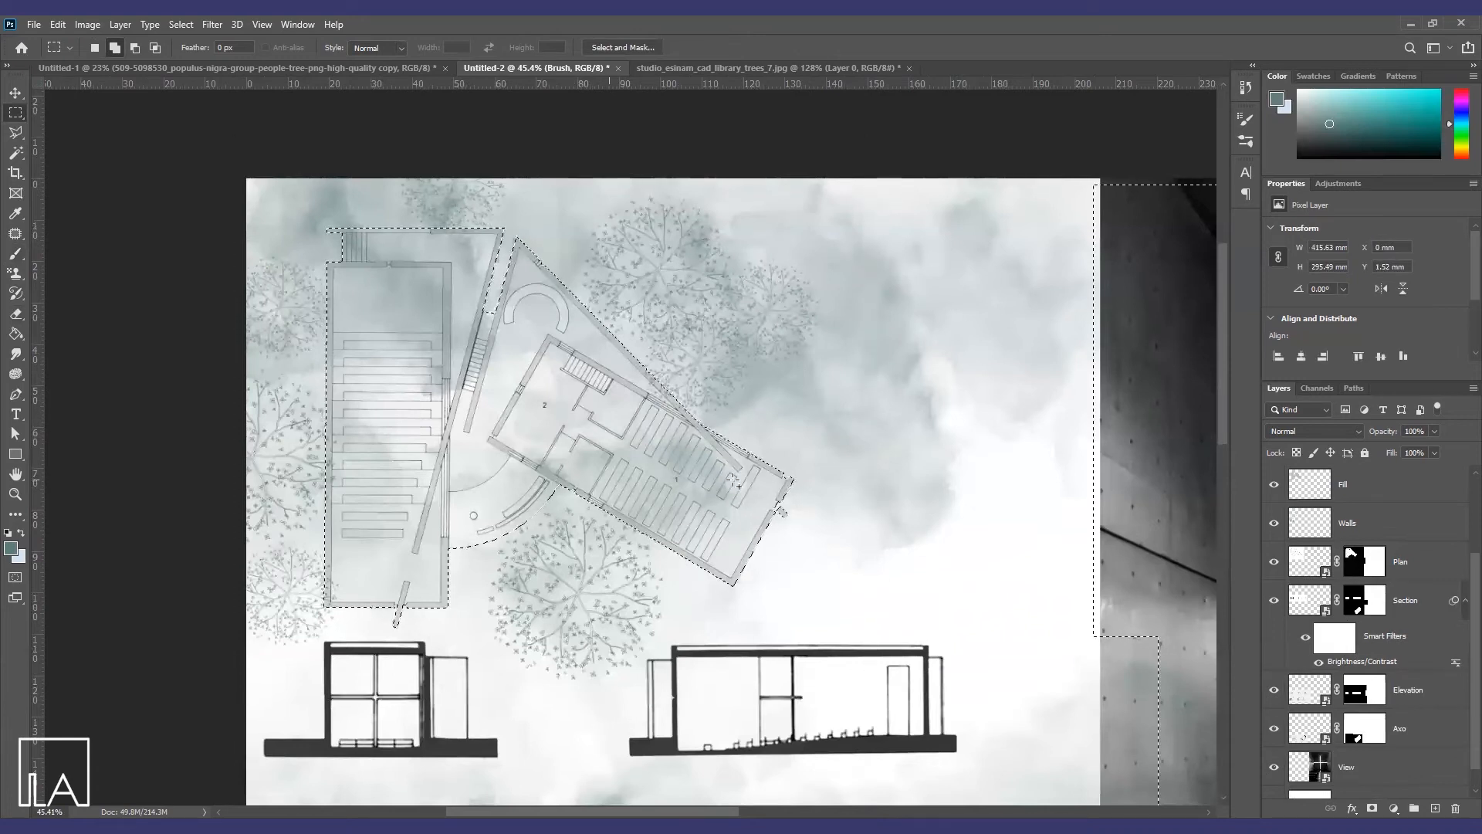
pyautogui.scroll(1, 1360, 532)
pyautogui.click(1361, 533)
pyautogui.scroll(2, 1360, 534)
pyautogui.click(1361, 533)
pyautogui.press('Delete')
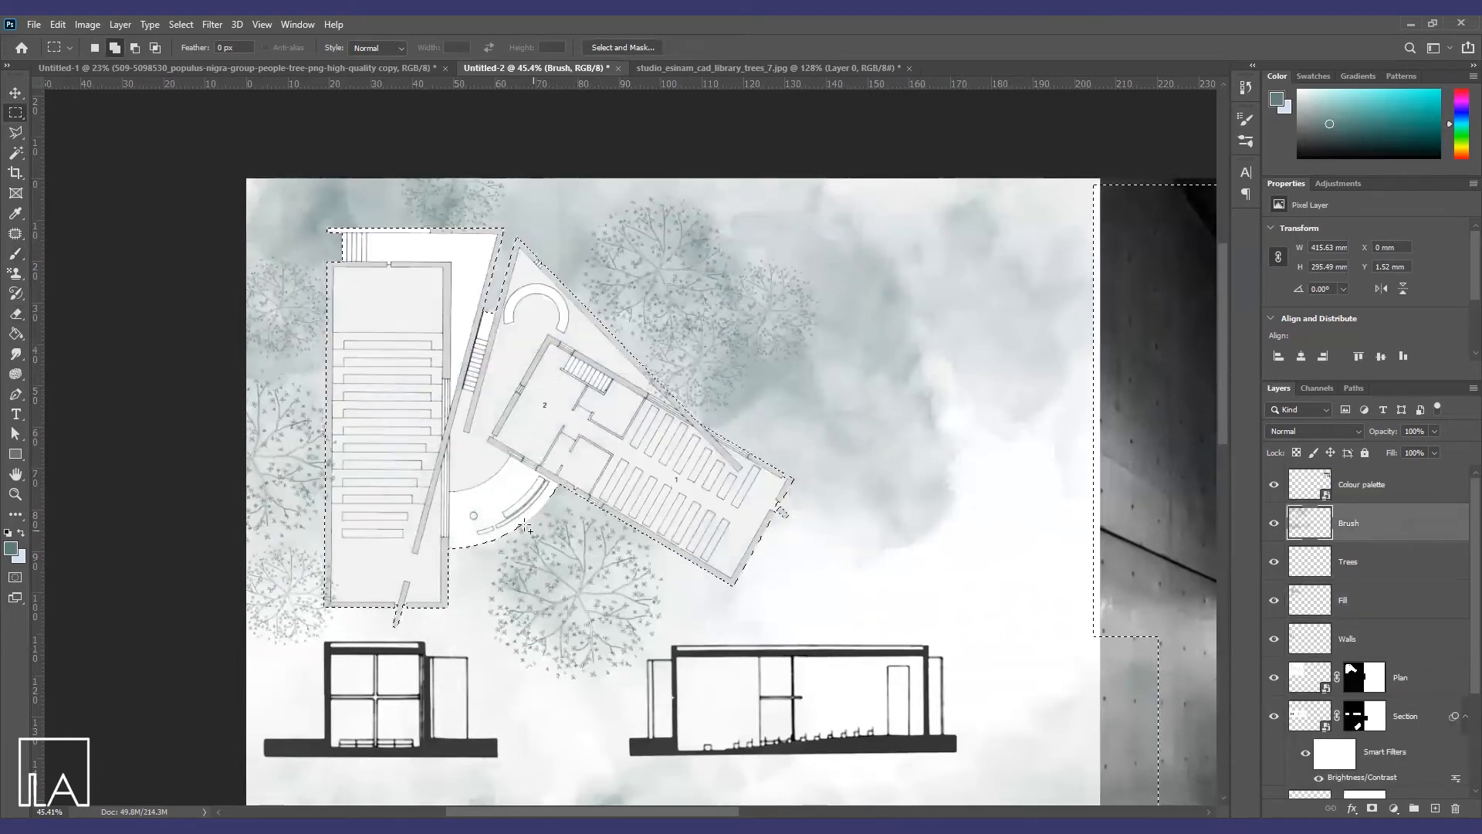
pyautogui.hotkey('ctrl', 'd')
pyautogui.scroll(-7, 532, 355)
pyautogui.scroll(2, 452, 585)
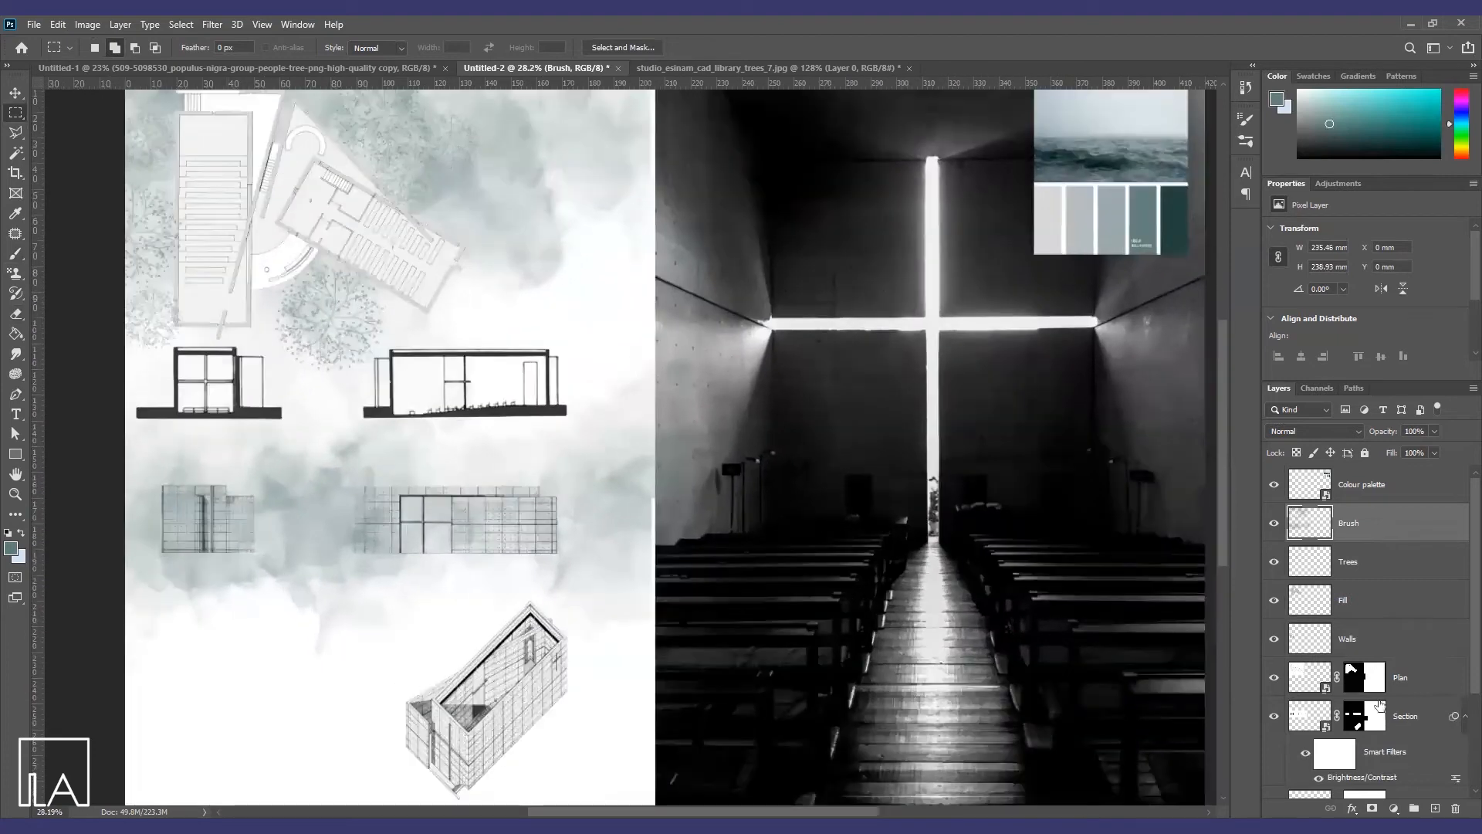
# Clear the wash inside the sections using the Section mask, try the same with the Elevation mask and undo that deletion
pyautogui.keyDown('ctrl'); pyautogui.click(1356, 723); pyautogui.keyUp('ctrl')
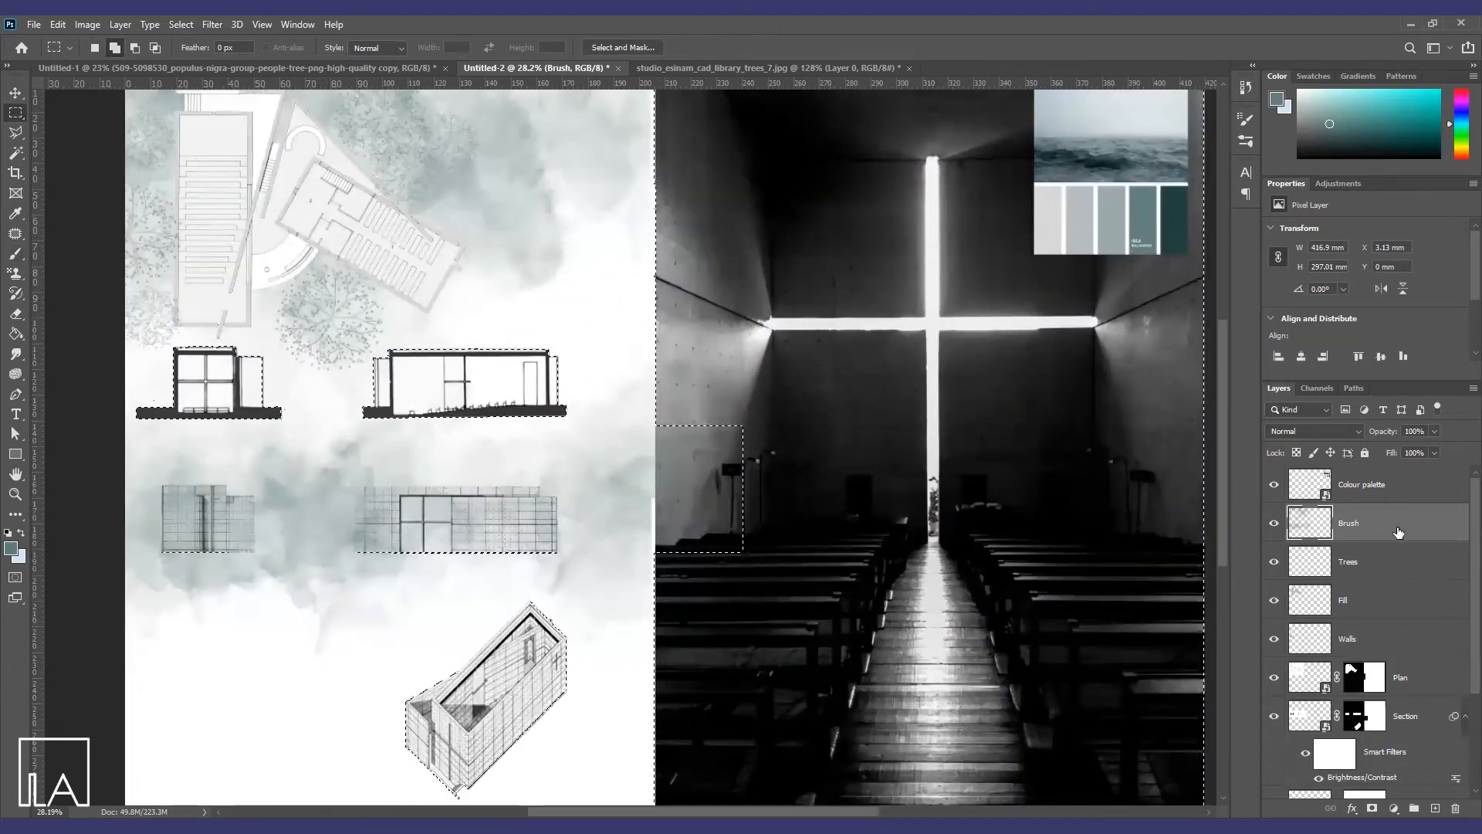
pyautogui.scroll(-2, 1403, 623)
pyautogui.keyDown('ctrl'); pyautogui.click(1361, 733); pyautogui.keyUp('ctrl')
pyautogui.press('Delete')
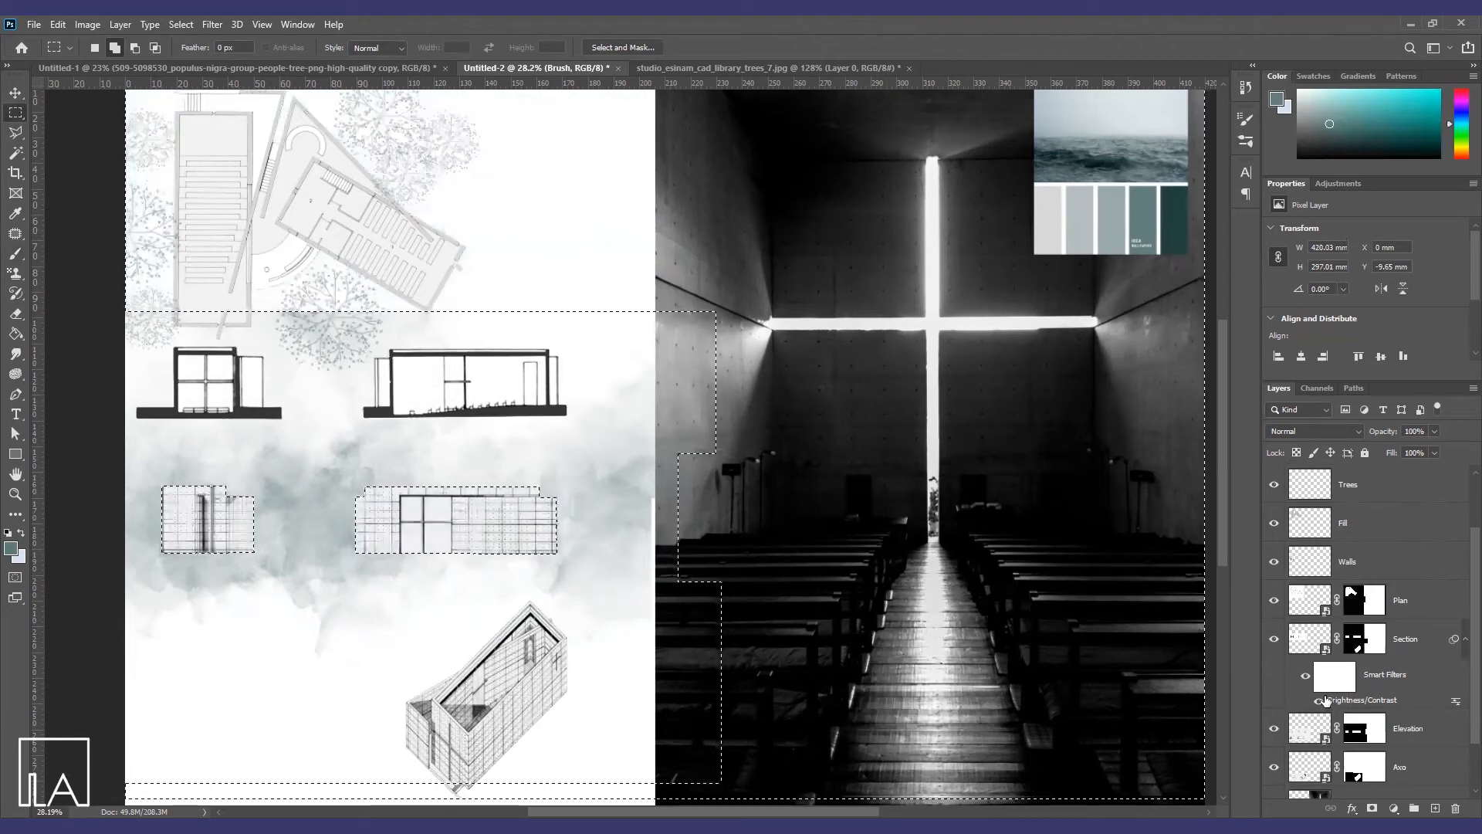
pyautogui.hotkey('ctrl', 'z')
# Trim the Elevation mask selection to the two elevation outlines and clear the wash inside them
pyautogui.scroll(-4, 753, 533)
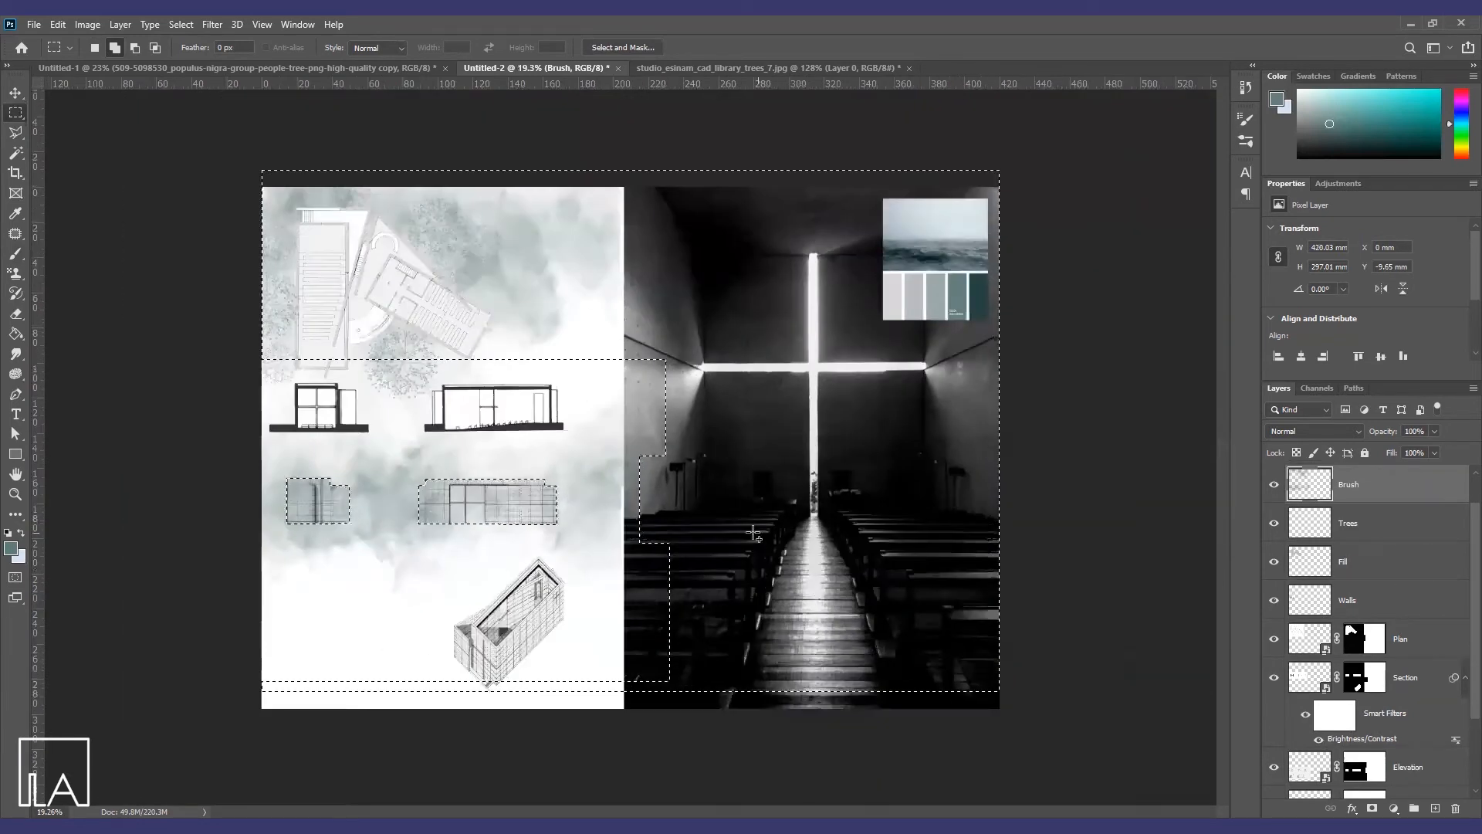
pyautogui.hotkey('ctrl', 'shift', 'i')
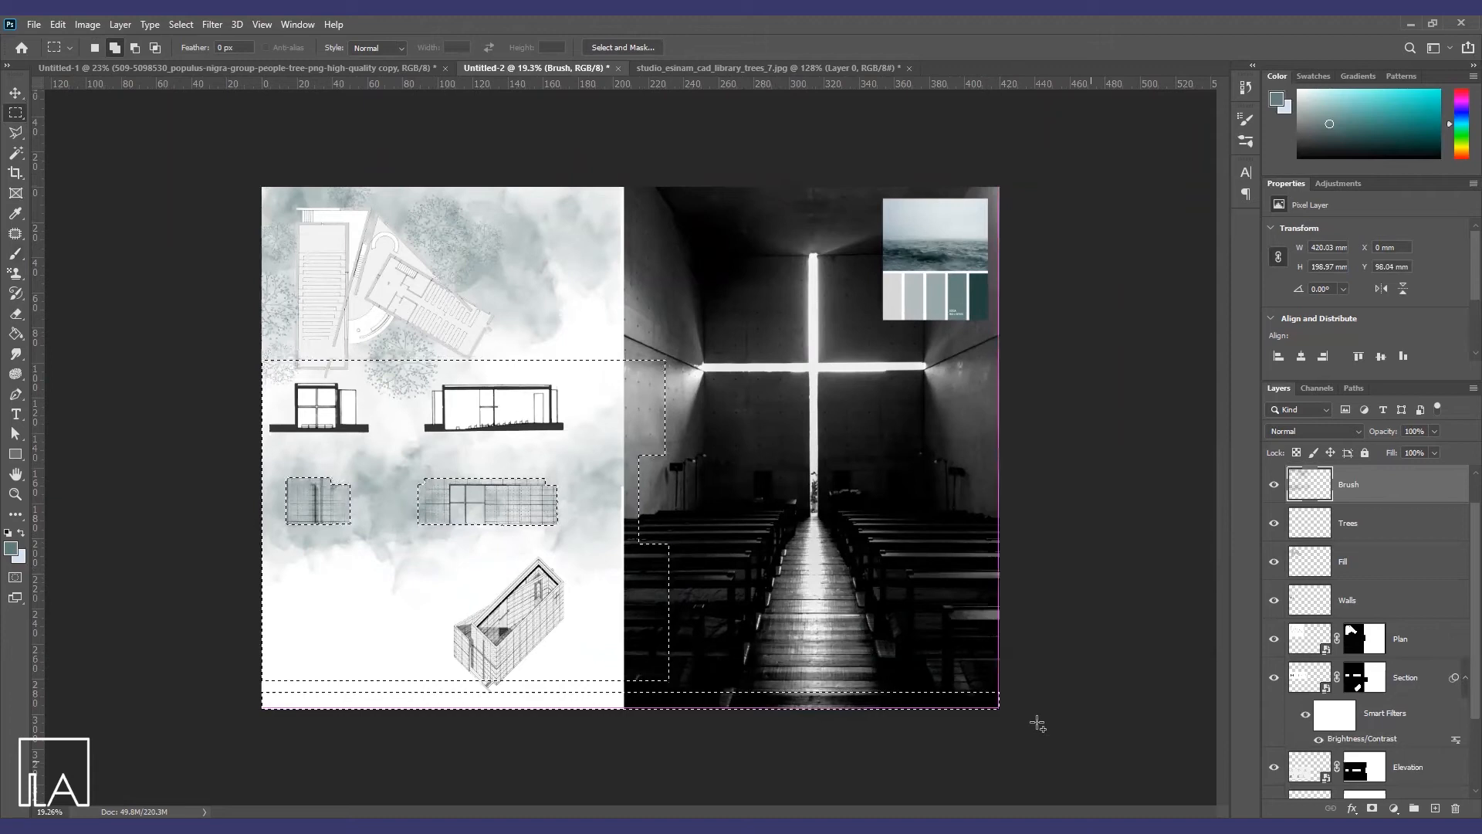
pyautogui.moveTo(1037, 724); pyautogui.dragTo(574, 104)
pyautogui.hotkey('ctrl', 'shift', 'i')
pyautogui.moveTo(1055, 414); pyautogui.dragTo(59, 133)
pyautogui.moveTo(710, 775); pyautogui.dragTo(102, 609)
pyautogui.click(1368, 522)
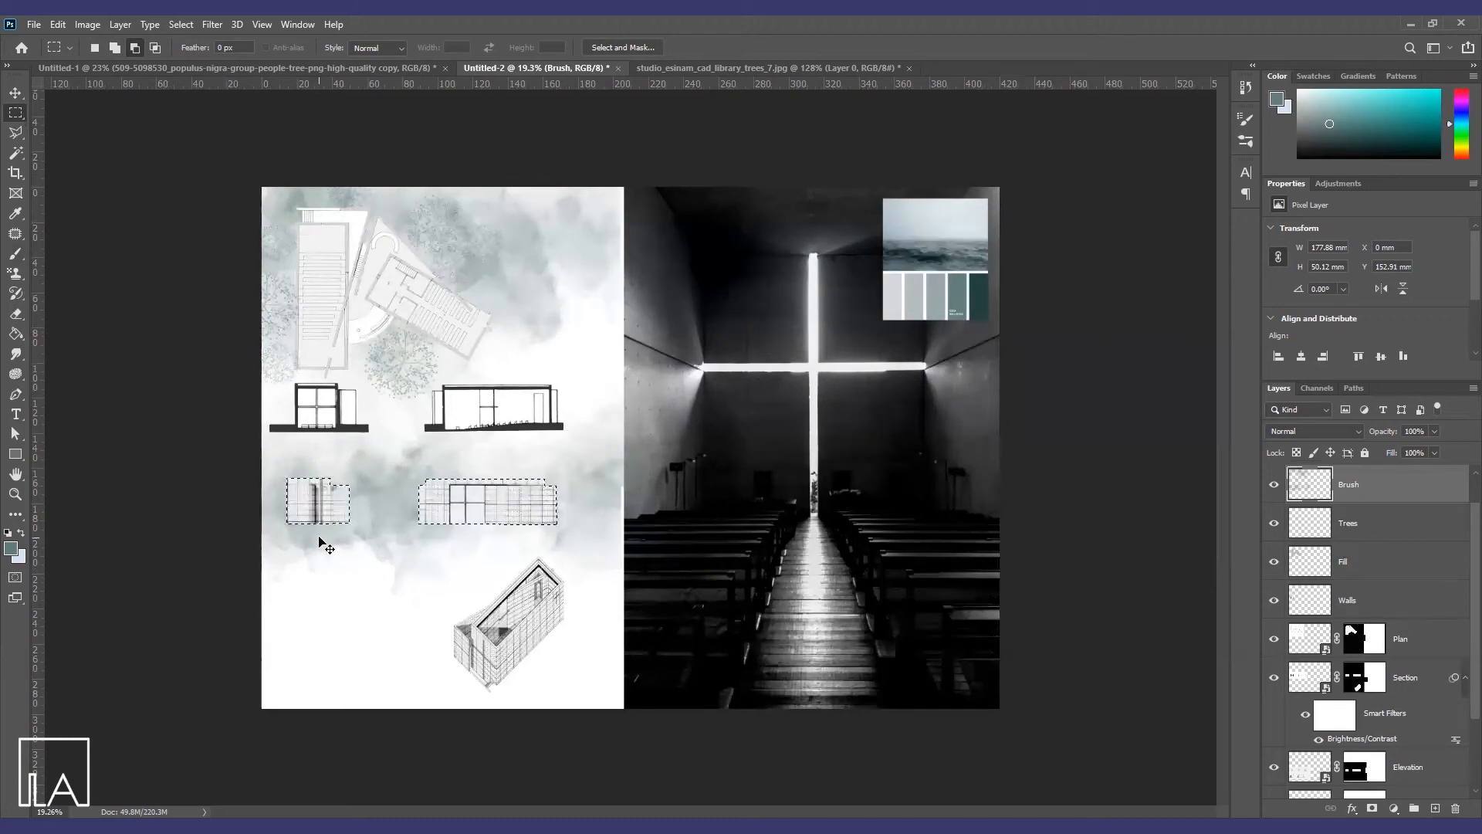
# Delete the Brush layer's wash within the selected band around the axonometric, below the elevations
pyautogui.scroll(3, 795, 590)
pyautogui.click(1370, 492)
pyautogui.press('Delete')
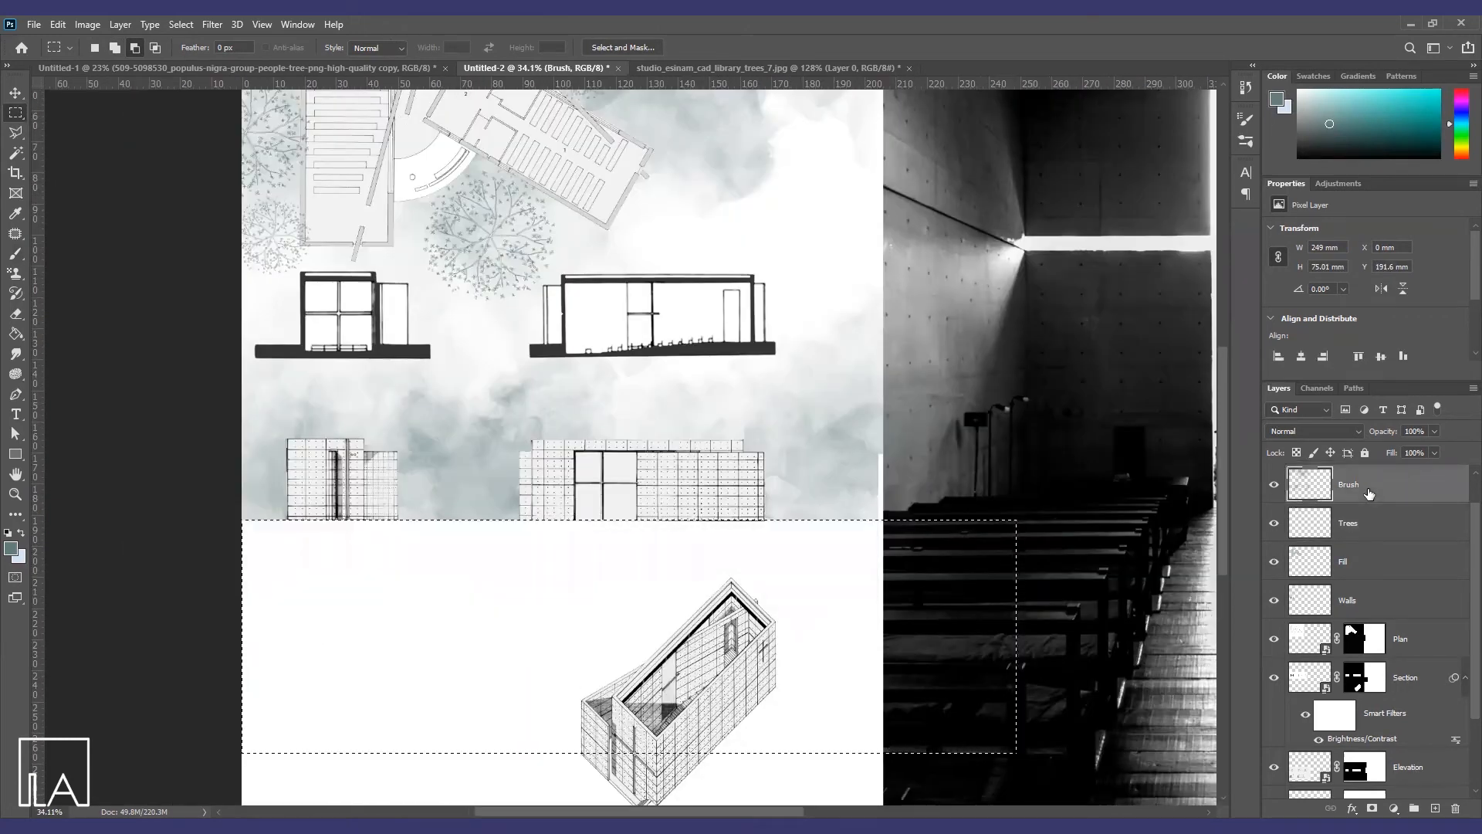
# Place the populus tree image, scale it down to stand on the ground line beside the long elevation, and name its layer "Tree in ele"
pyautogui.scroll(-3, 785, 484)
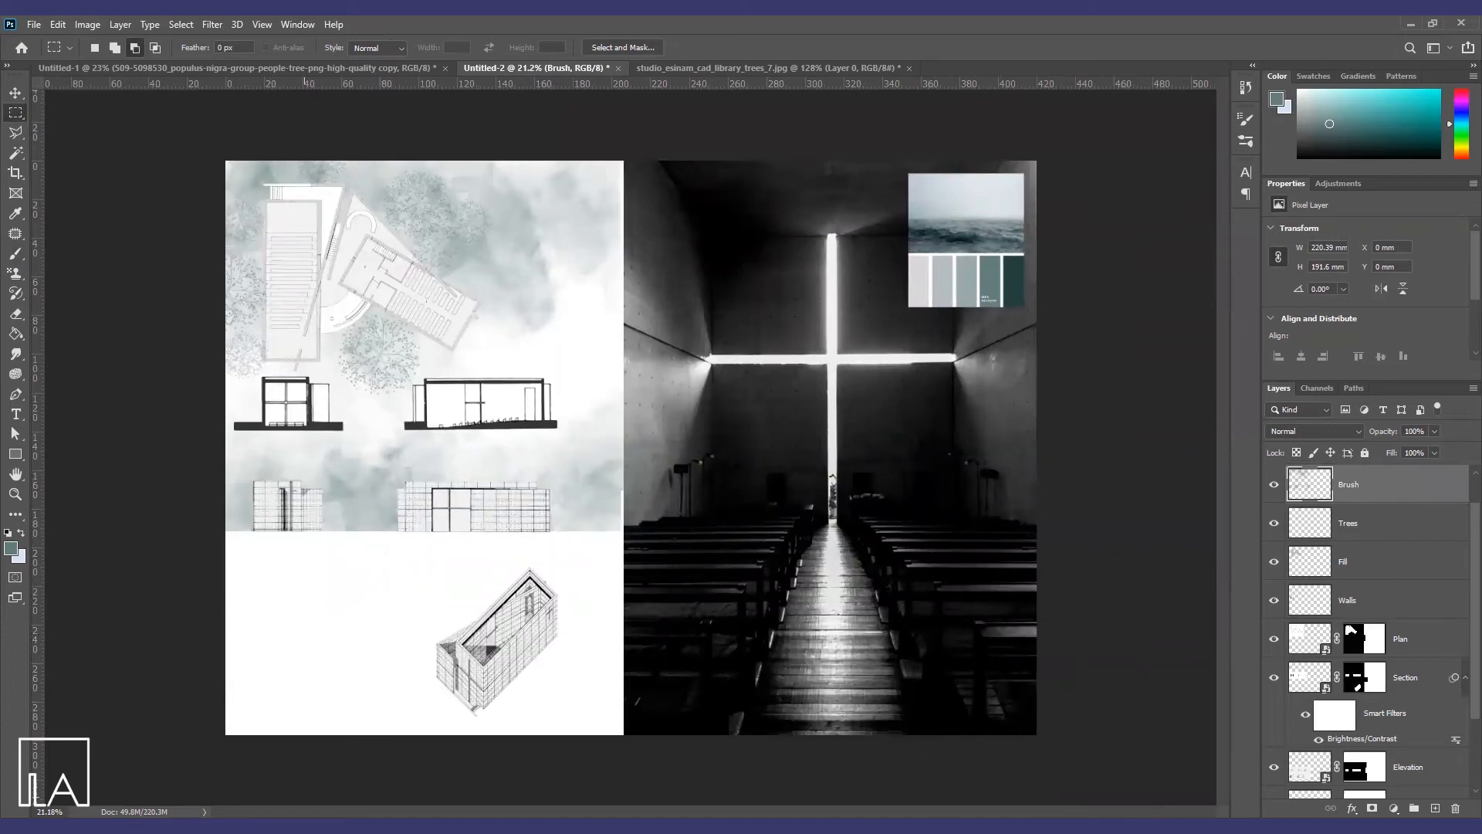
pyautogui.click(441, 743)
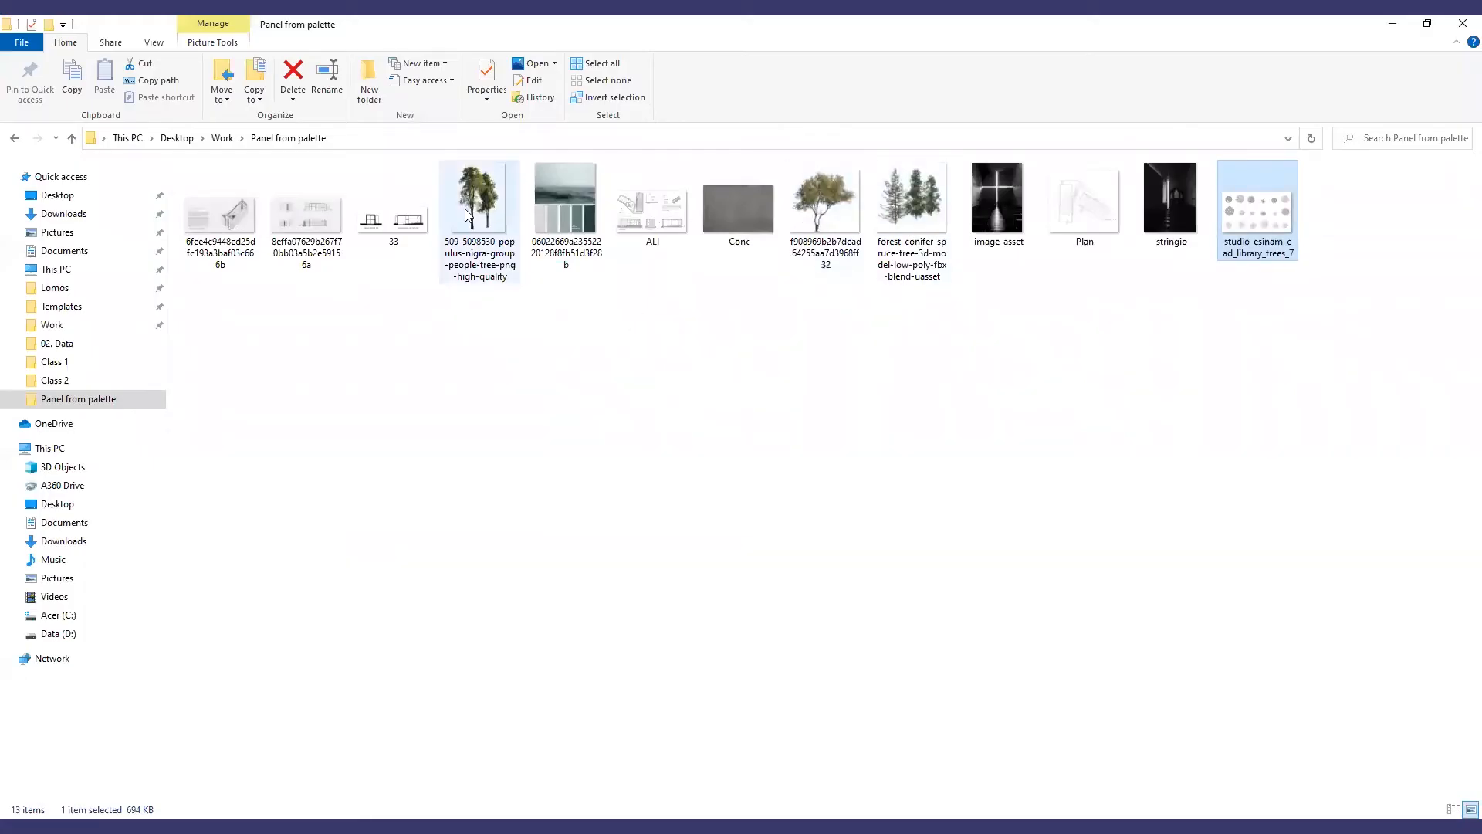
pyautogui.moveTo(467, 215); pyautogui.dragTo(576, 512)
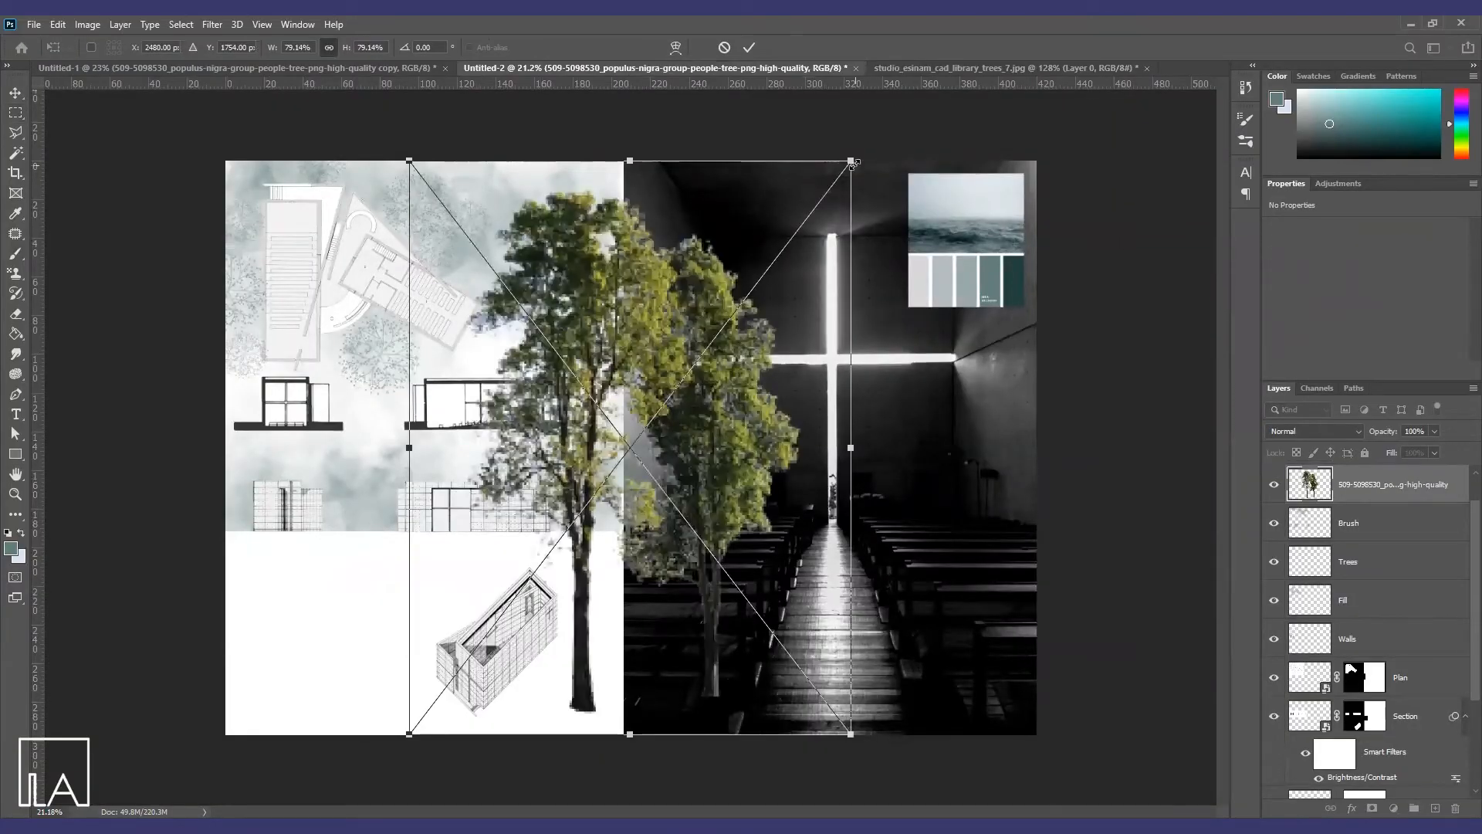
pyautogui.moveTo(851, 169); pyautogui.dragTo(609, 404)
pyautogui.scroll(4, 609, 450)
pyautogui.moveTo(765, 255); pyautogui.dragTo(718, 334)
pyautogui.moveTo(633, 383); pyautogui.dragTo(611, 448)
pyautogui.click(749, 47)
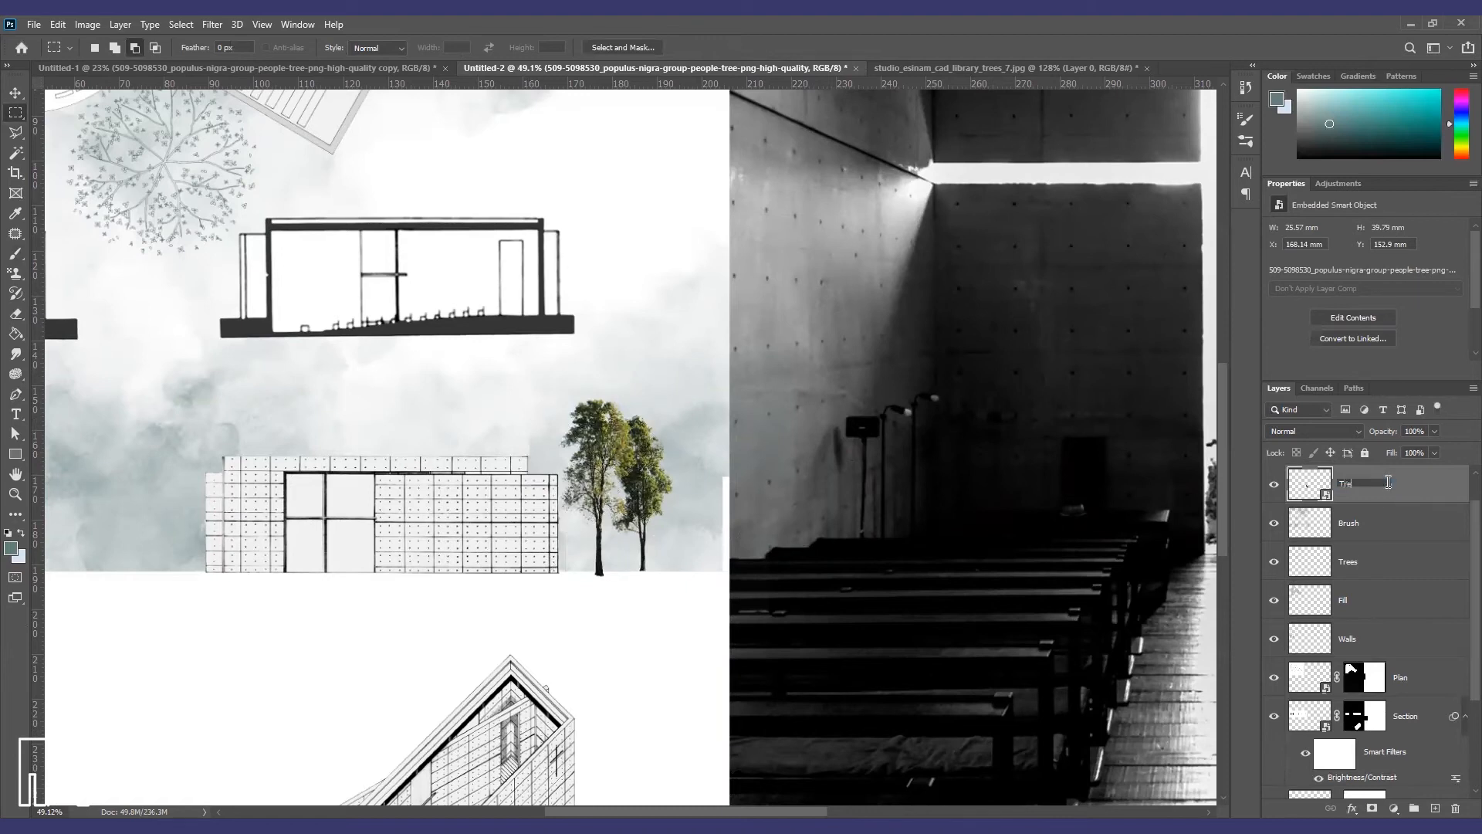
pyautogui.press('Return')
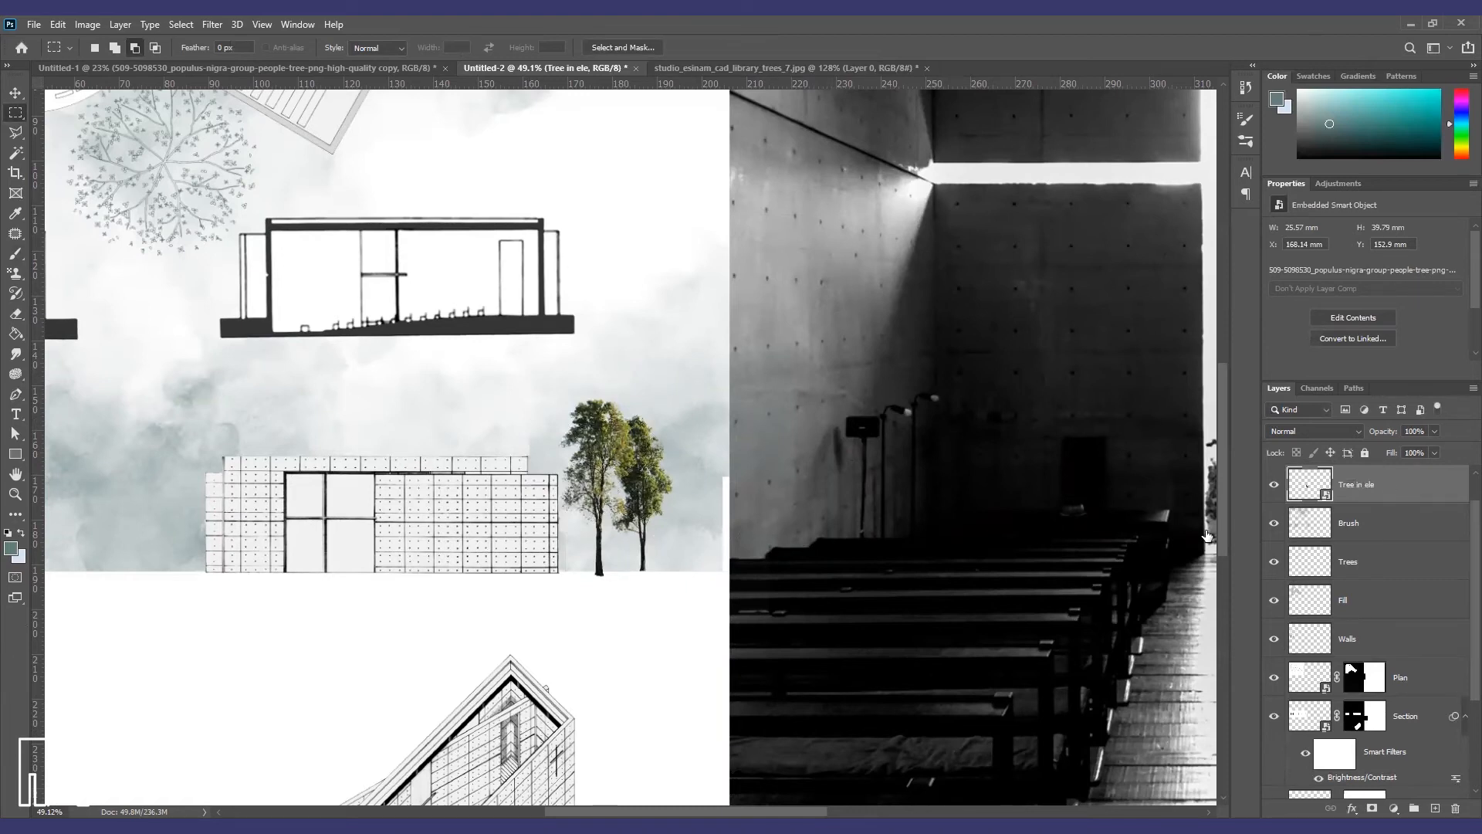
# Apply Levels to the Tree in ele layer with the output black level at 255 to turn the trees white
pyautogui.click(87, 23)
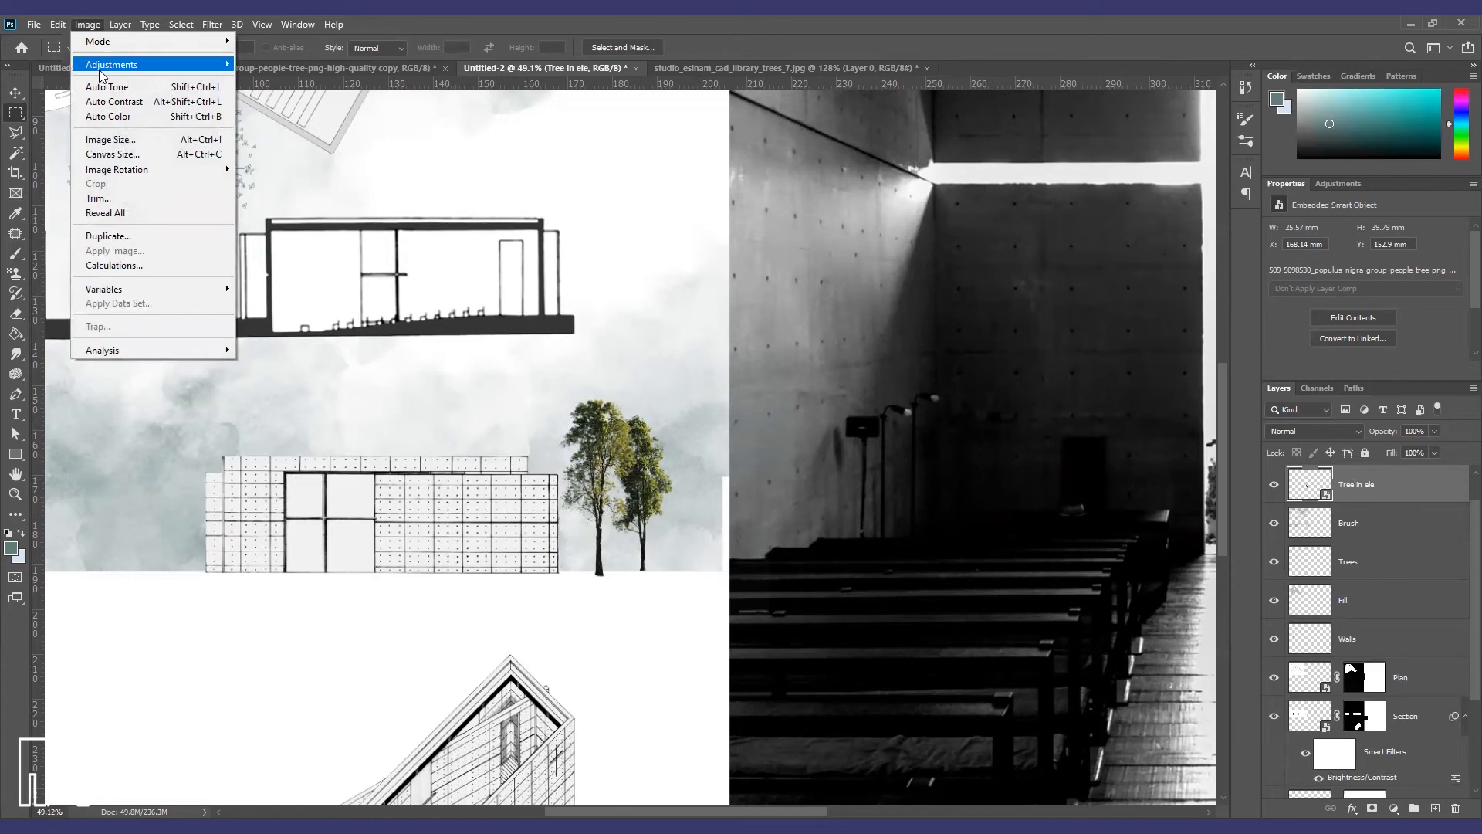
pyautogui.moveTo(124, 64)
pyautogui.click(256, 79)
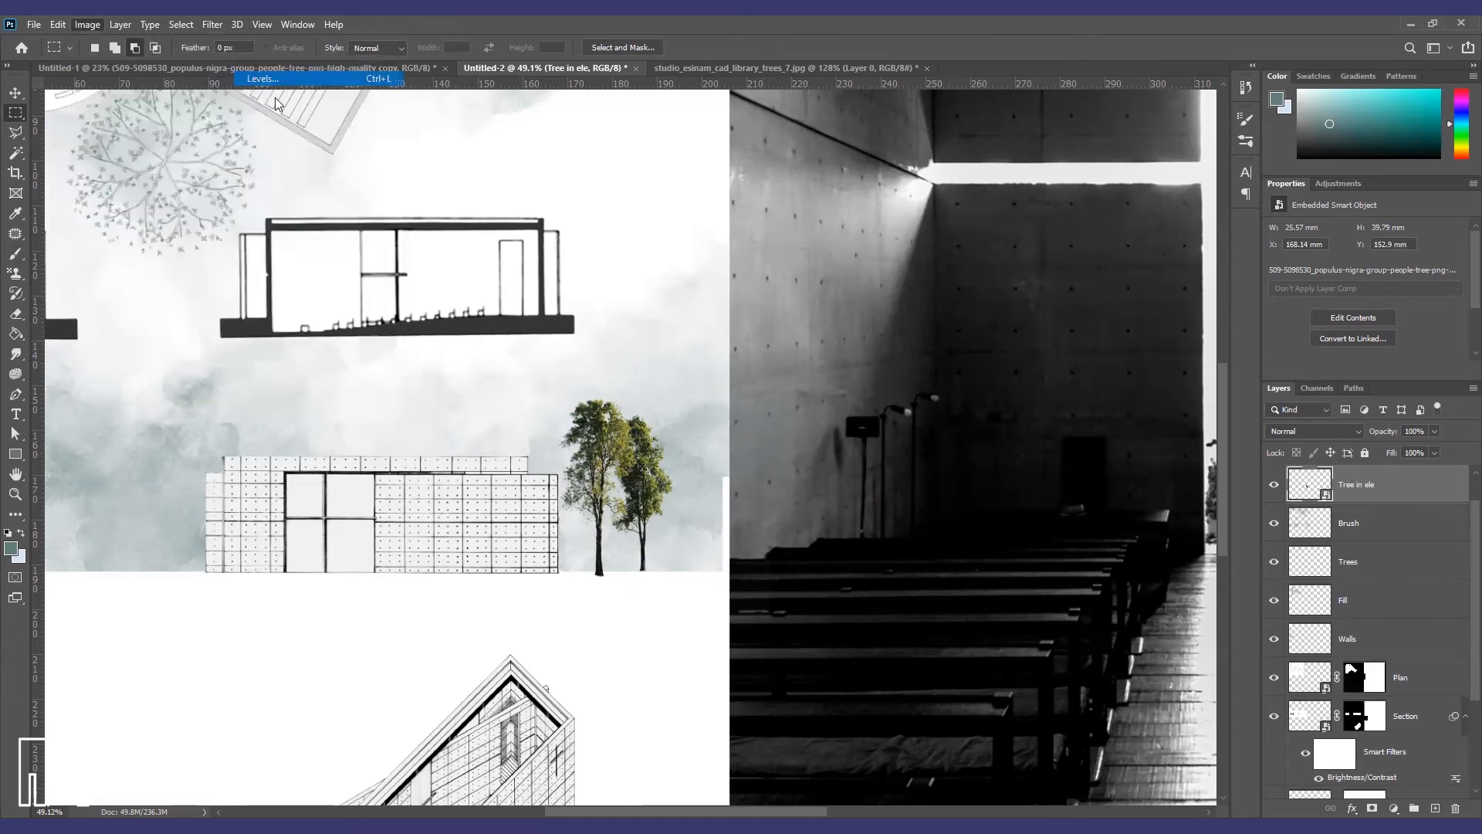
pyautogui.moveTo(695, 409); pyautogui.dragTo(800, 408)
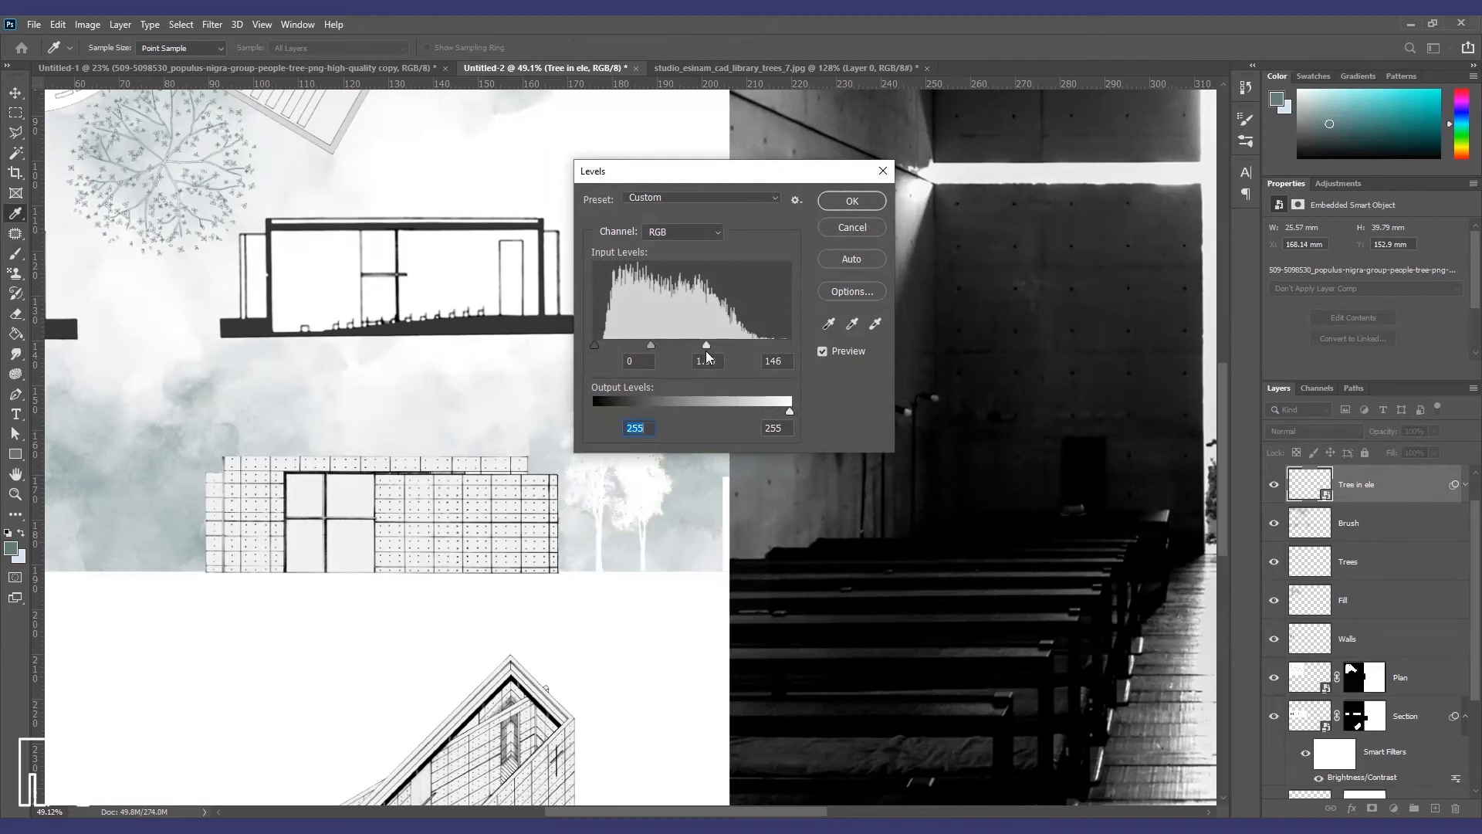
pyautogui.click(851, 202)
# Duplicate the white trees beside the small elevation and scale the copy to 9.94% on the ground line
pyautogui.scroll(-4, 881, 487)
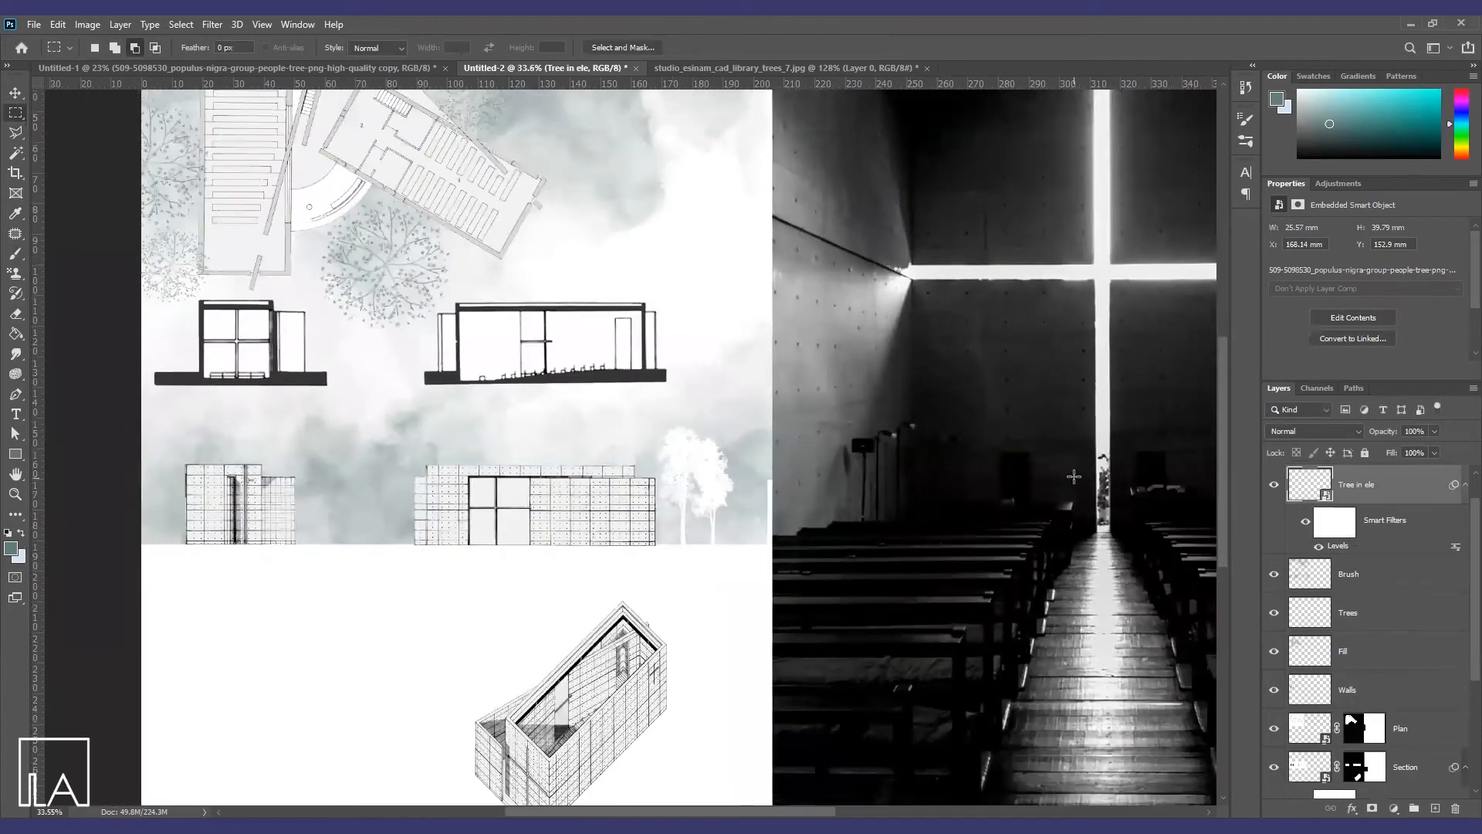
pyautogui.scroll(2, 159, 490)
pyautogui.click(15, 93)
pyautogui.moveTo(672, 481); pyautogui.dragTo(348, 482)
pyautogui.hotkey('ctrl', 't')
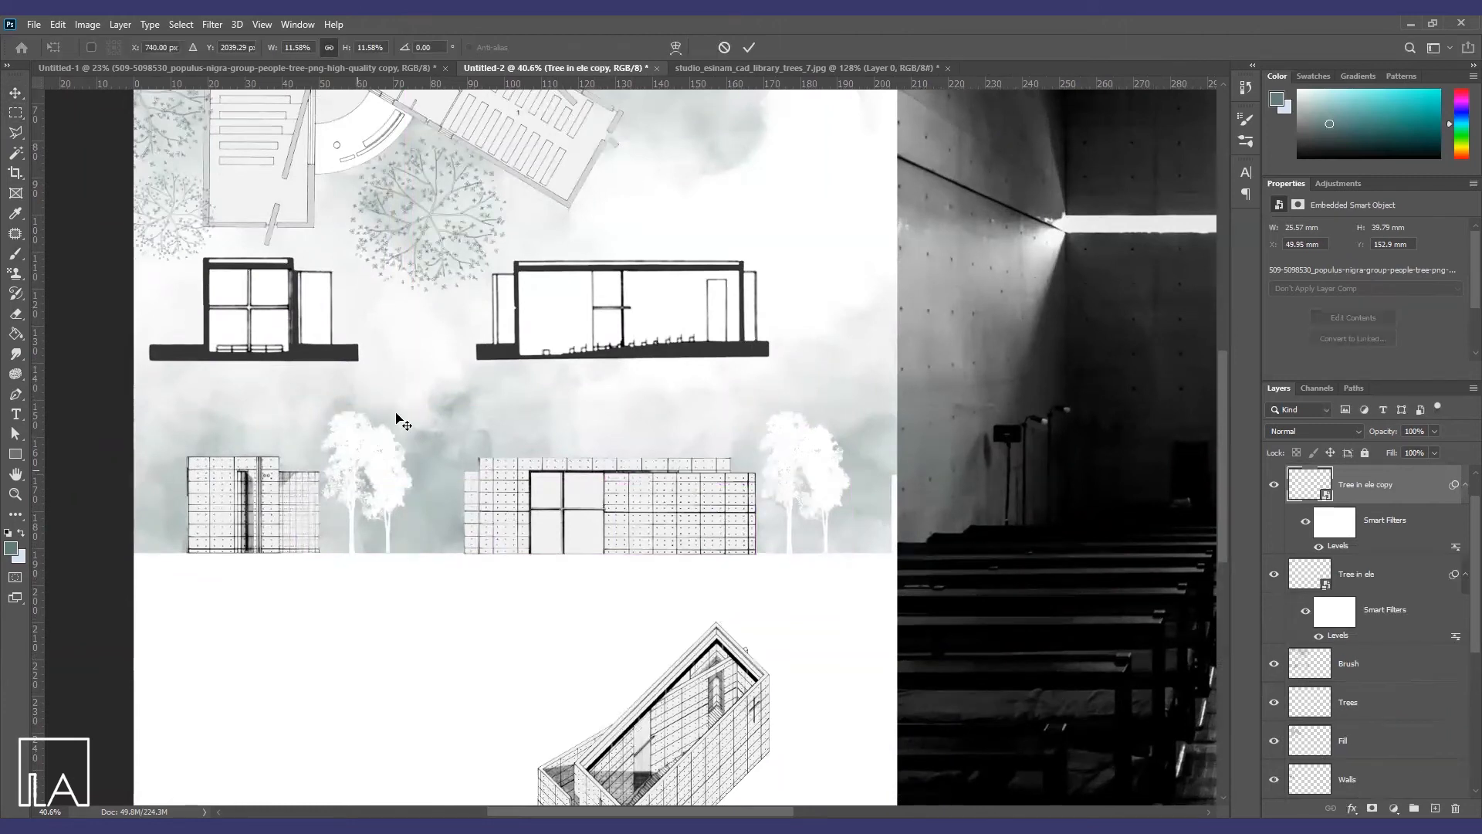
pyautogui.moveTo(428, 403); pyautogui.dragTo(414, 431)
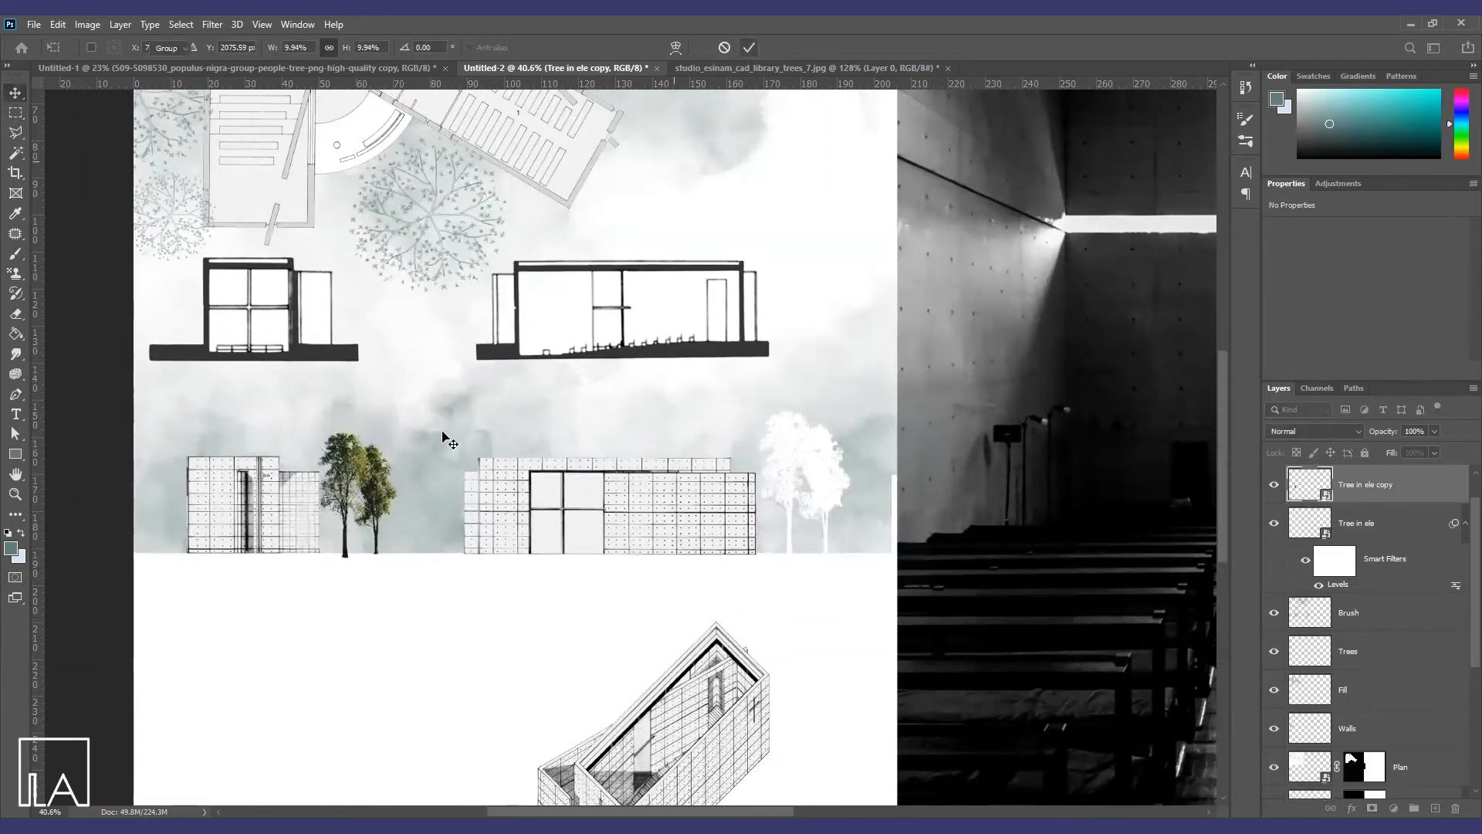
pyautogui.press('Return')
# Place the forest conifer spruce image over the small elevation, about 88 mm wide
pyautogui.scroll(-2, 885, 665)
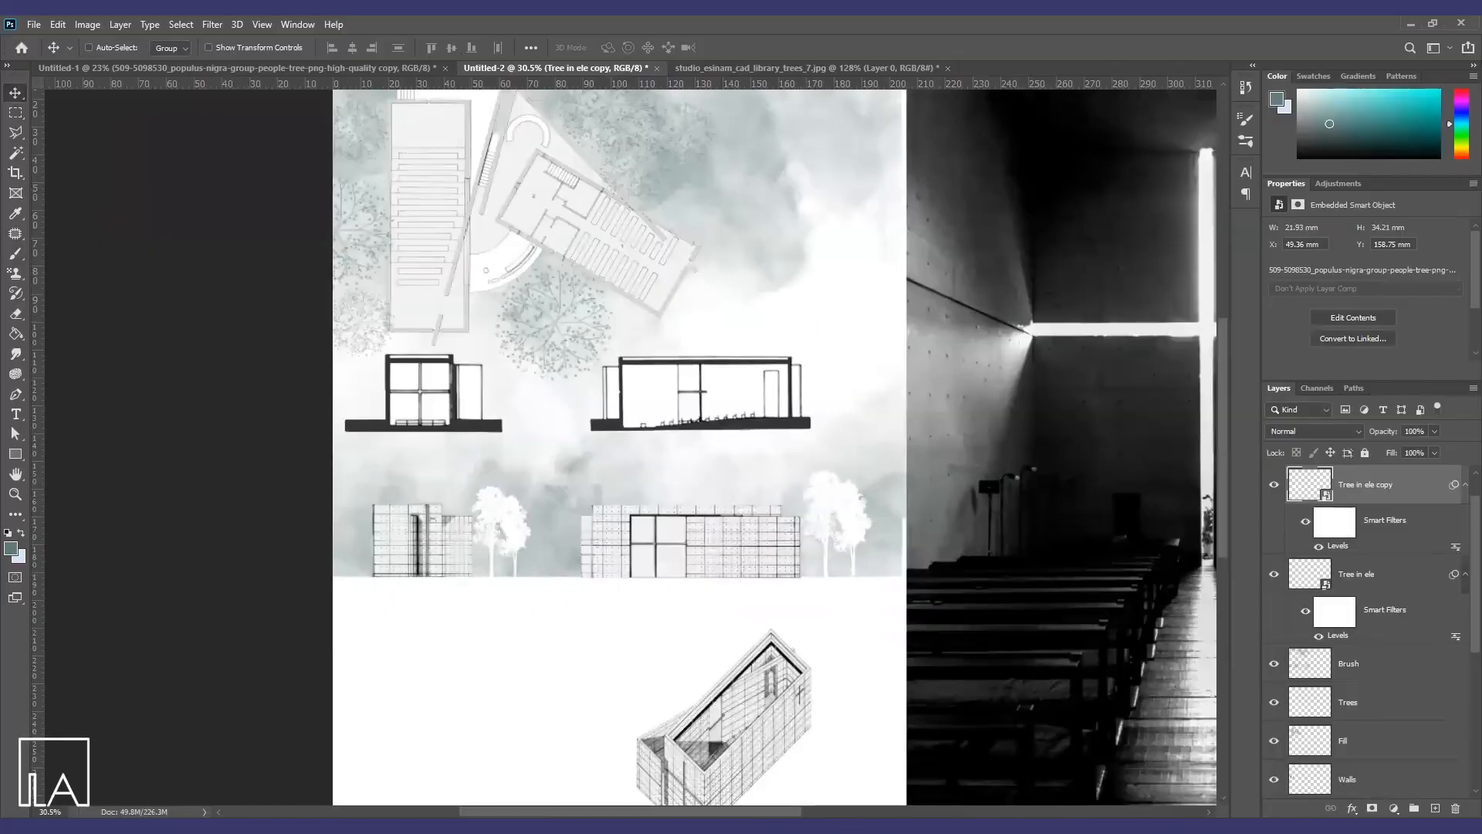
pyautogui.hotkey('alt', 'Tab')
pyautogui.moveTo(922, 203); pyautogui.dragTo(471, 578)
pyautogui.press('Return')
# Turn the conifers white with Levels by raising the output black level to 255
pyautogui.scroll(7, 428, 585)
pyautogui.click(87, 24)
pyautogui.moveTo(116, 63)
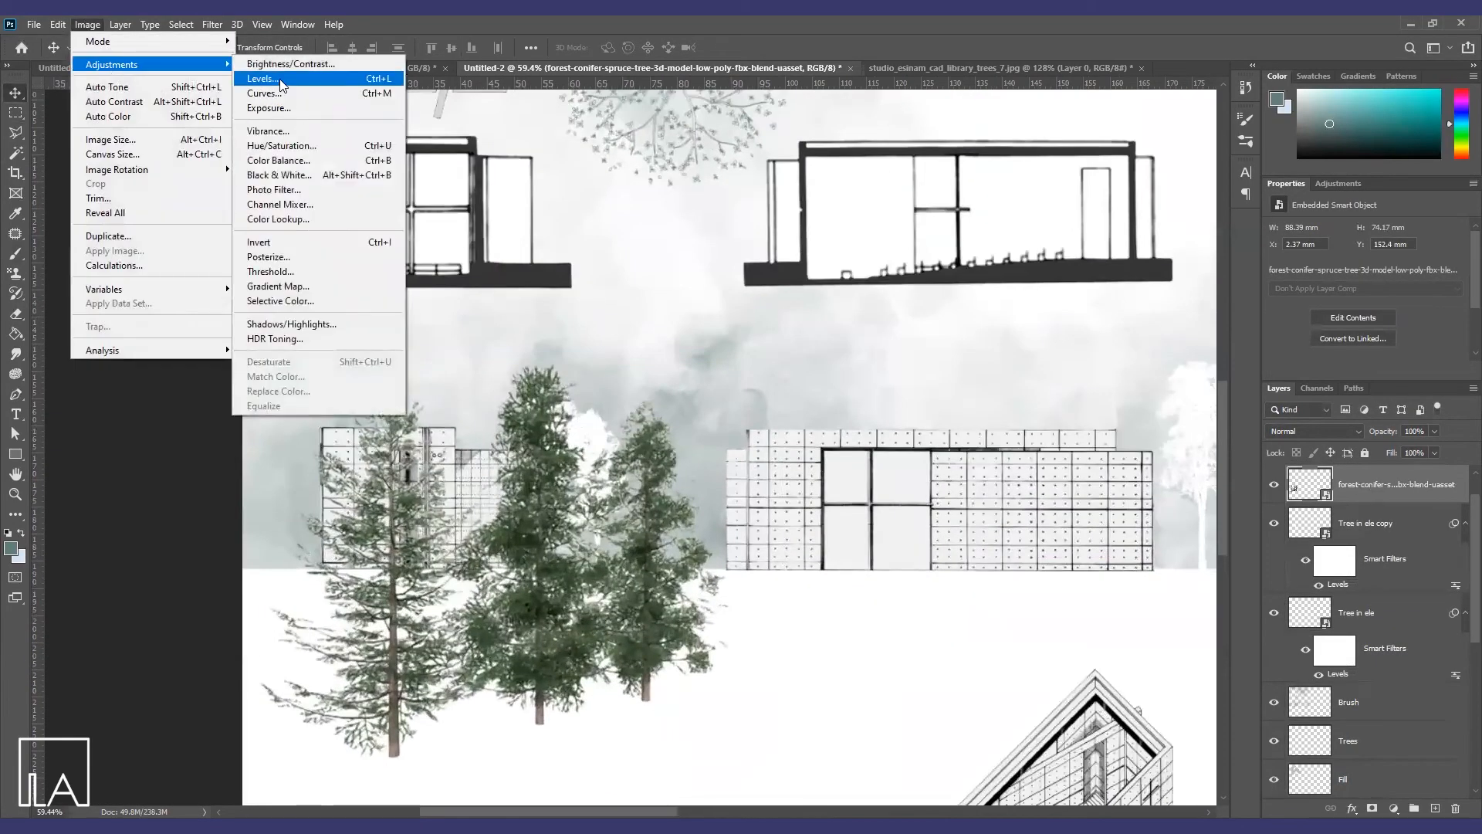
pyautogui.click(279, 81)
pyautogui.moveTo(595, 411); pyautogui.dragTo(790, 411)
pyautogui.click(862, 207)
# Scale the white conifers down and stand them on the ground line at the small elevation
pyautogui.moveTo(552, 524); pyautogui.dragTo(501, 453)
pyautogui.hotkey('ctrl', 't')
pyautogui.moveTo(692, 257); pyautogui.dragTo(520, 434)
pyautogui.moveTo(393, 545); pyautogui.dragTo(404, 434)
pyautogui.moveTo(518, 330); pyautogui.dragTo(475, 357)
pyautogui.press('Return')
# Select the conifers with a rectangular marquee and shift them across to the long elevation
pyautogui.press('m')
pyautogui.moveTo(321, 310); pyautogui.dragTo(591, 644)
pyautogui.press('v')
pyautogui.moveTo(386, 476); pyautogui.dragTo(804, 475)
# Mask the conifers around the elevation outlines using rectangular selections and a selection loaded from a layer
pyautogui.press('m')
pyautogui.moveTo(1041, 656); pyautogui.dragTo(747, 431)
pyautogui.scroll(-11, 1374, 602)
pyautogui.keyDown('ctrl'); pyautogui.click(1358, 701); pyautogui.keyUp('ctrl')
pyautogui.scroll(12, 1379, 540)
pyautogui.click(1372, 808)
pyautogui.scroll(8, 334, 481)
pyautogui.moveTo(655, 685); pyautogui.dragTo(305, 368)
# Add a paragraph text box about 99 by 82 mm beside the axonometric and set its text to 10 pt
pyautogui.scroll(-10, 420, 440)
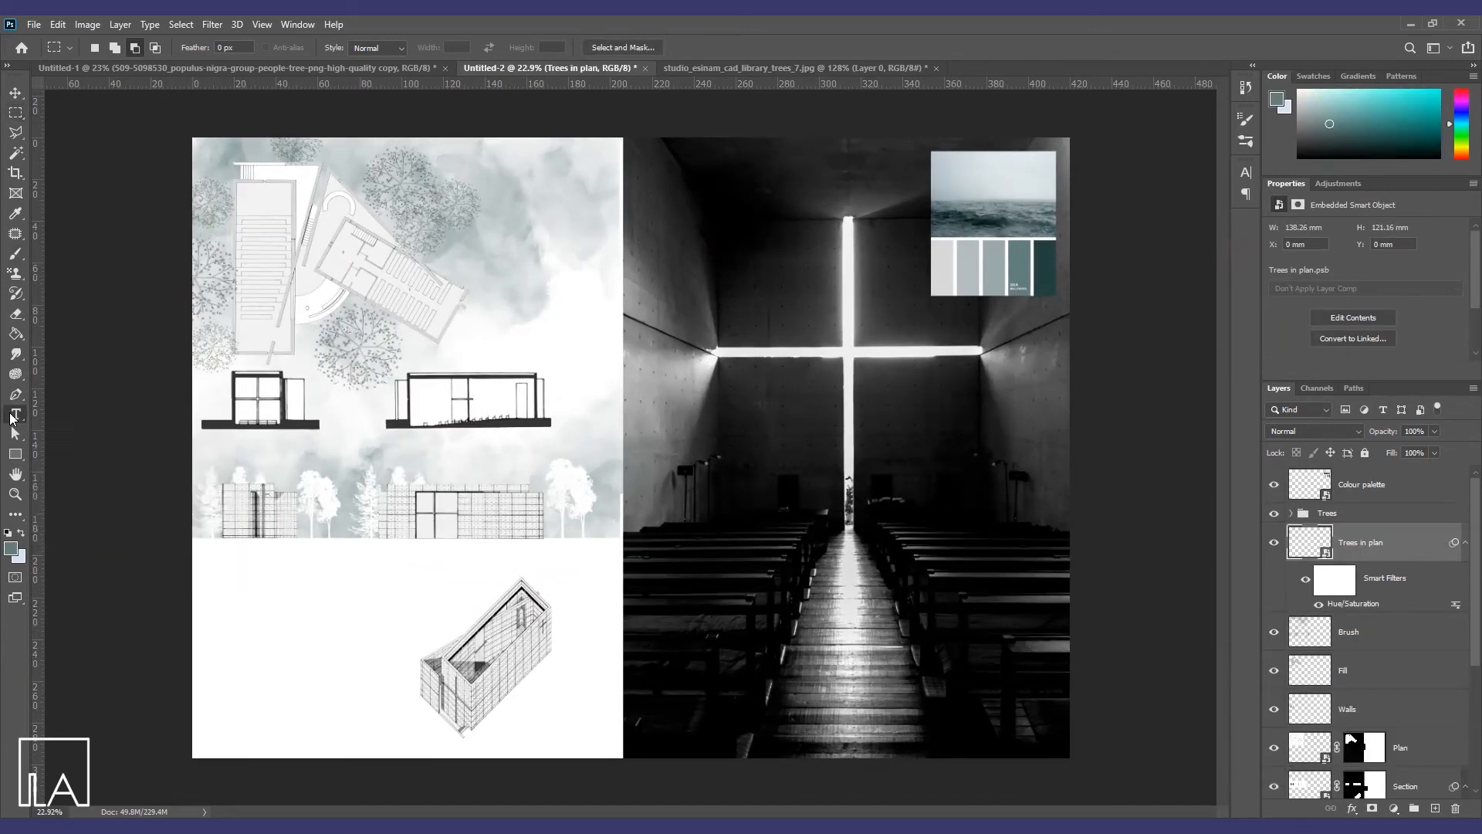
pyautogui.moveTo(199, 571); pyautogui.dragTo(408, 743)
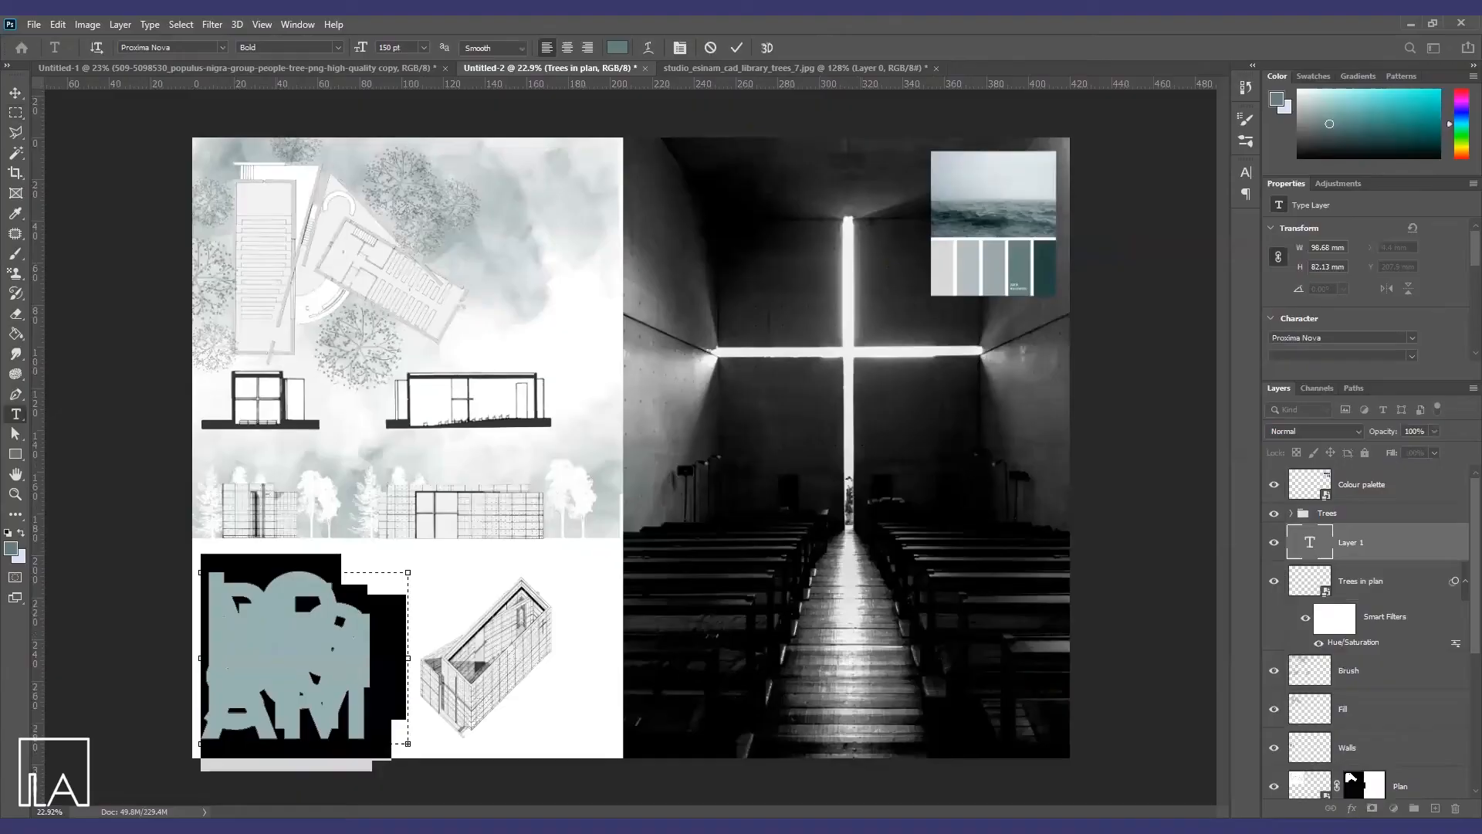
pyautogui.click(422, 47)
pyautogui.click(401, 116)
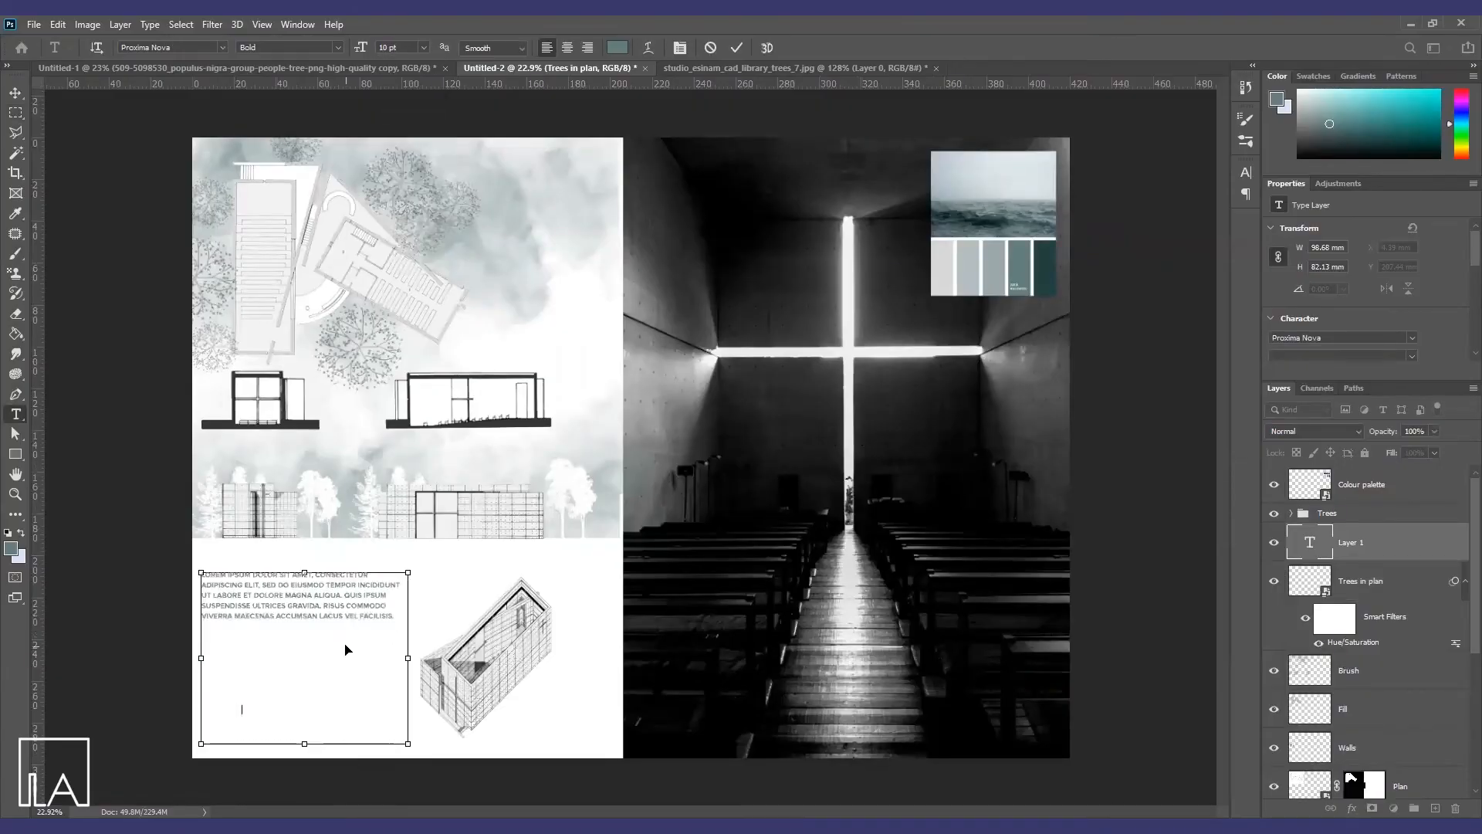
# Colour the paragraph text with a grey sampled from the palette and lower the text frame's upper edge
pyautogui.click(618, 48)
pyautogui.click(530, 331)
pyautogui.click(617, 47)
pyautogui.click(997, 259)
pyautogui.click(527, 332)
pyautogui.moveTo(304, 572); pyautogui.dragTo(302, 602)
pyautogui.hotkey('ctrl', 'Return')
# Add the title "CHURCH OF LIGHT" above the paragraph at 36 pt in a teal-grey from the palette
pyautogui.scroll(3, 293, 613)
pyautogui.moveTo(131, 502)
pyautogui.mouseDown()
pyautogui.moveTo(495, 559)
pyautogui.moveTo(596, 523)
pyautogui.mouseUp()
pyautogui.press('capslock')
pyautogui.write('CHURCH OF')
pyautogui.click(423, 47)
pyautogui.click(417, 232)
pyautogui.click(423, 47)
pyautogui.click(418, 220)
pyautogui.click(423, 47)
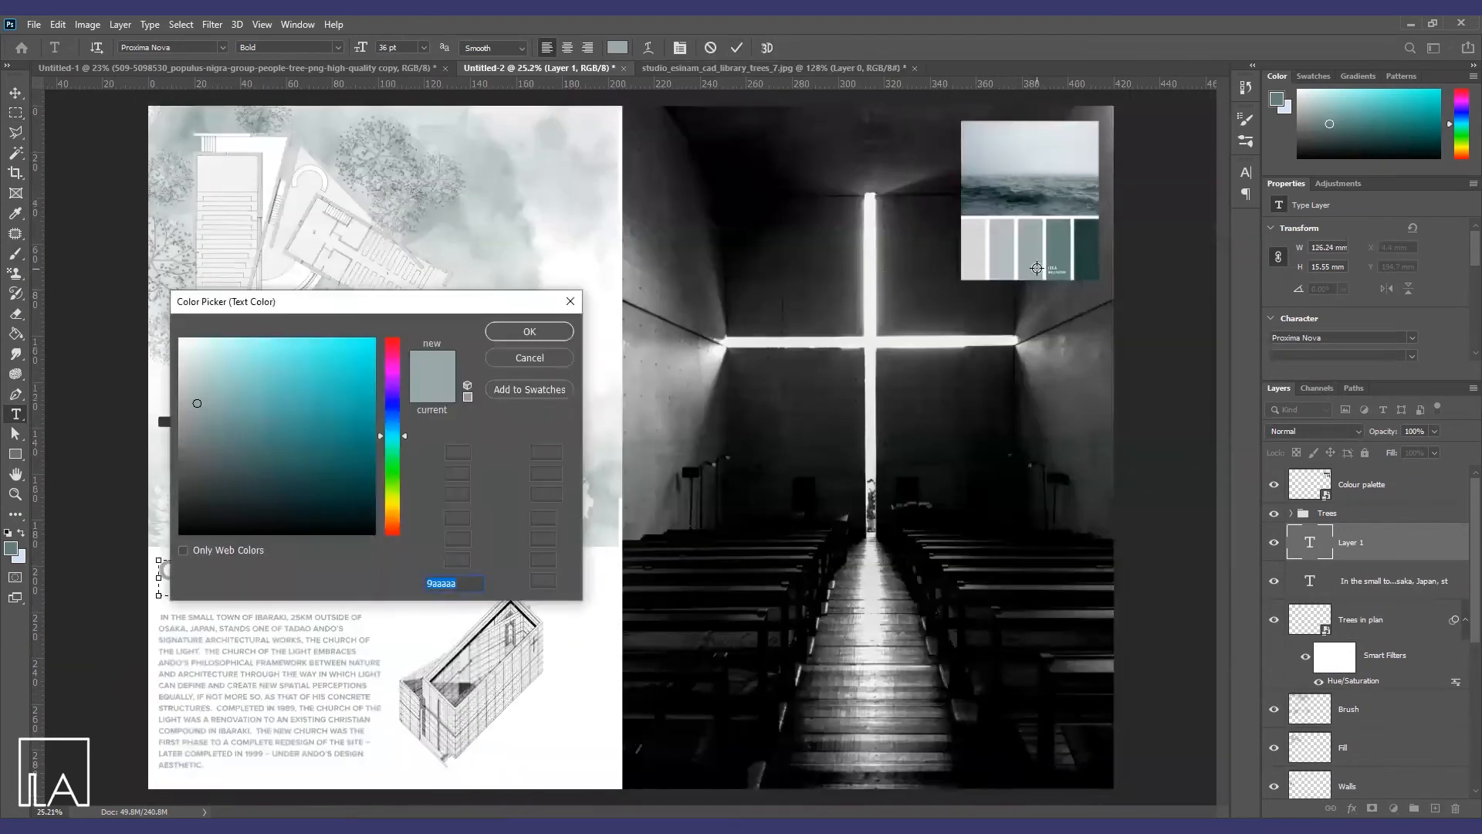
pyautogui.click(275, 487)
pyautogui.press('Return')
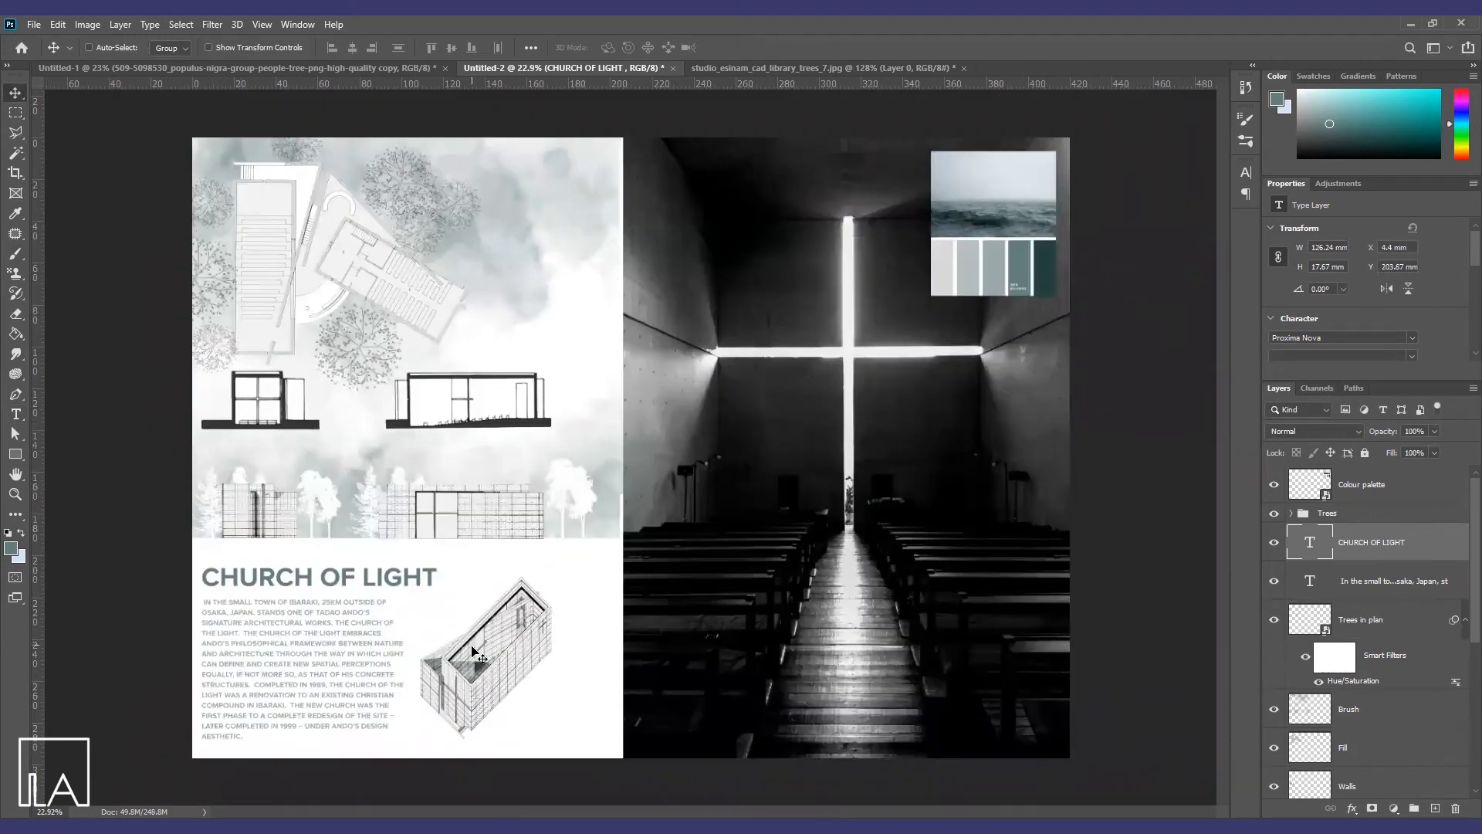
# Shift the axonometric drawing sideways and add the label "AXONOMETRIC VIEW" beneath it in Proxima Nova Thin at 12 pt
pyautogui.moveTo(476, 654); pyautogui.dragTo(532, 668)
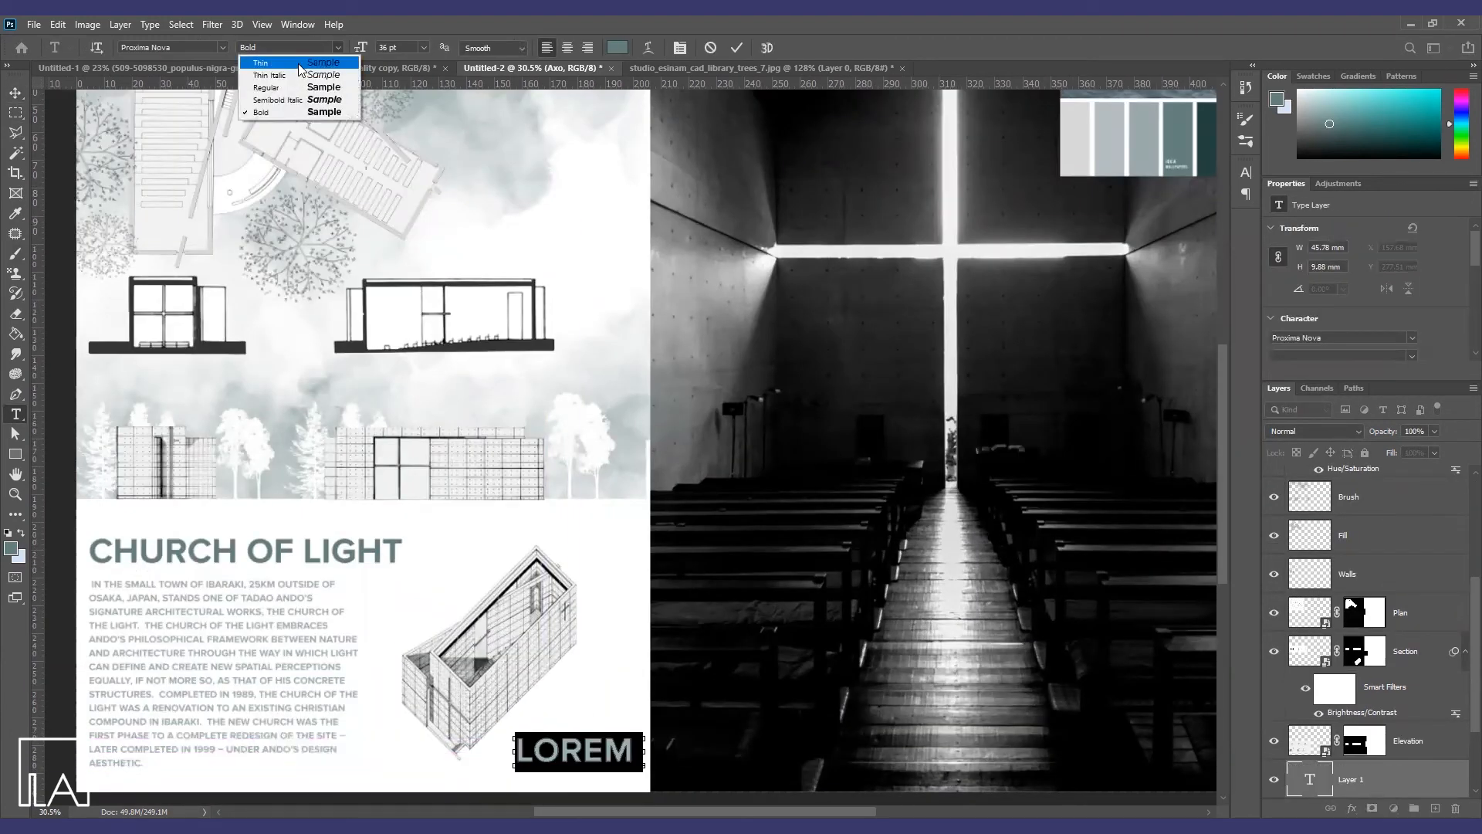
pyautogui.click(297, 63)
pyautogui.click(423, 47)
pyautogui.click(402, 139)
pyautogui.write('AXONOMETRIC')
# Set the AXONOMETRIC VIEW label's text colour to a dark grey
pyautogui.click(617, 47)
pyautogui.click(506, 333)
pyautogui.click(618, 47)
pyautogui.click(518, 331)
pyautogui.click(736, 48)
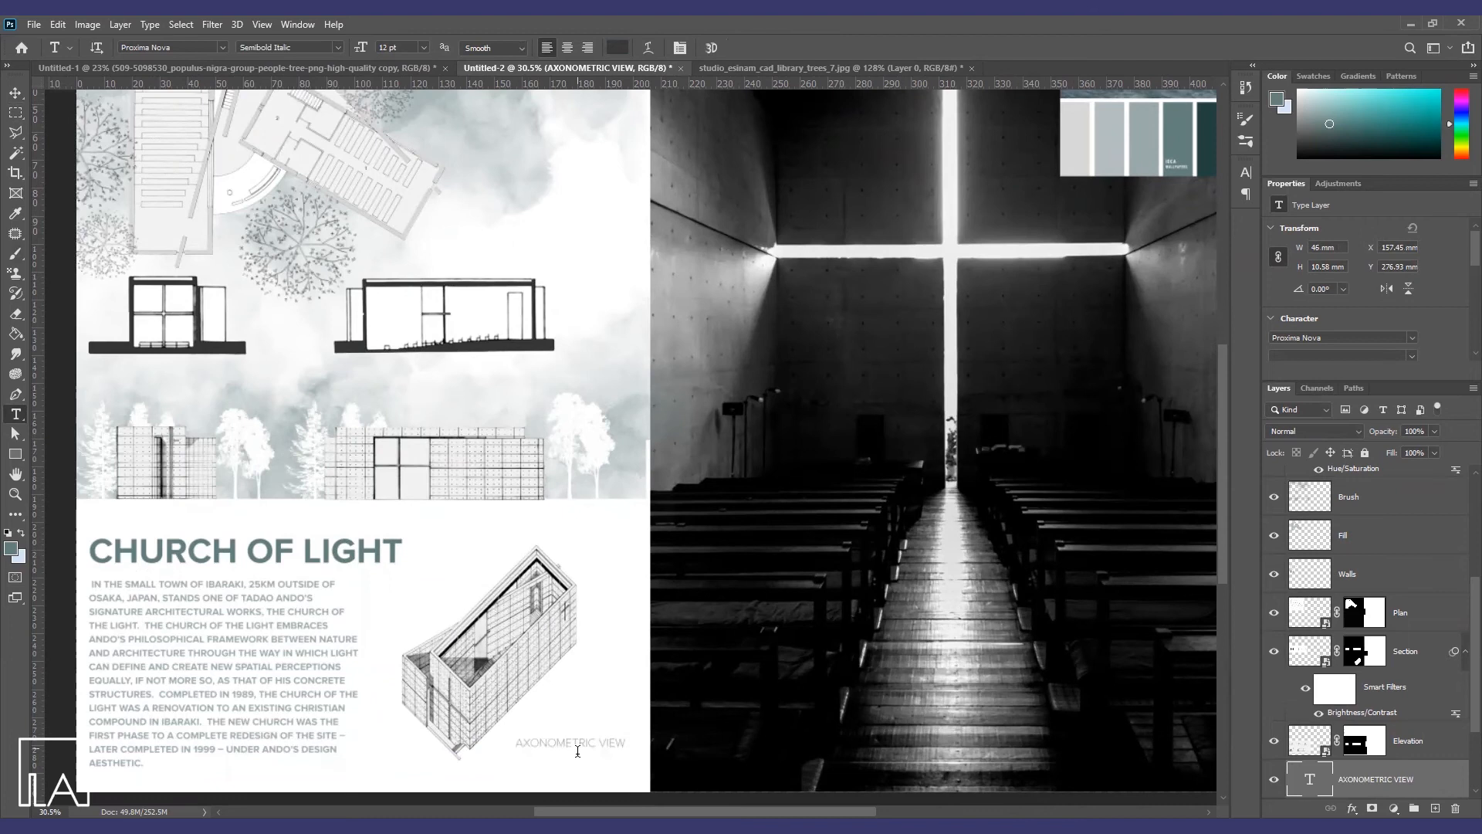
pyautogui.press('Return')
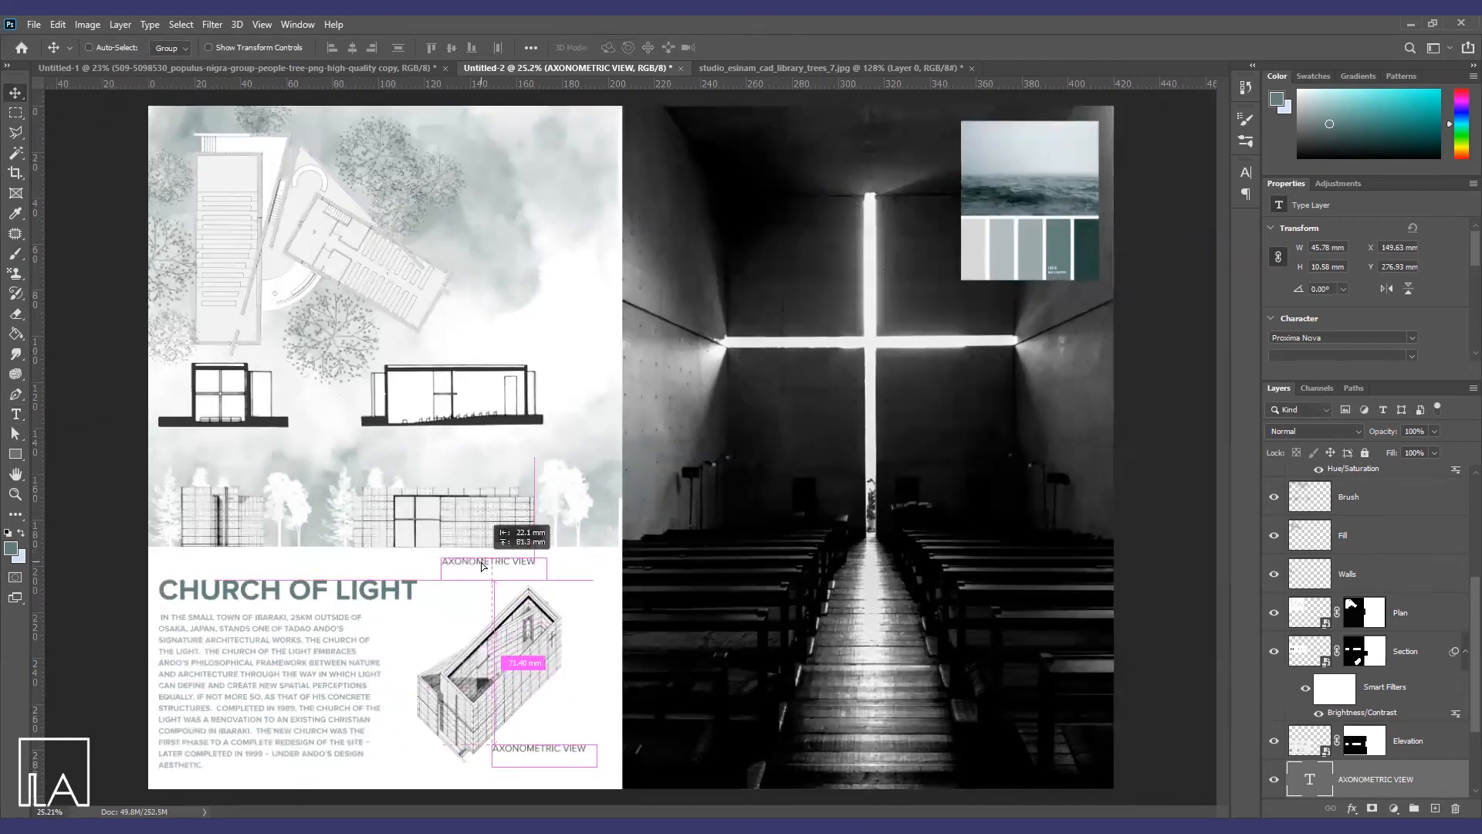
# Copy the axonometric label under the small elevation, retitle it "ELEVATION A" and set it to 10 pt
pyautogui.moveTo(480, 562); pyautogui.dragTo(219, 569)
pyautogui.doubleClick(234, 561)
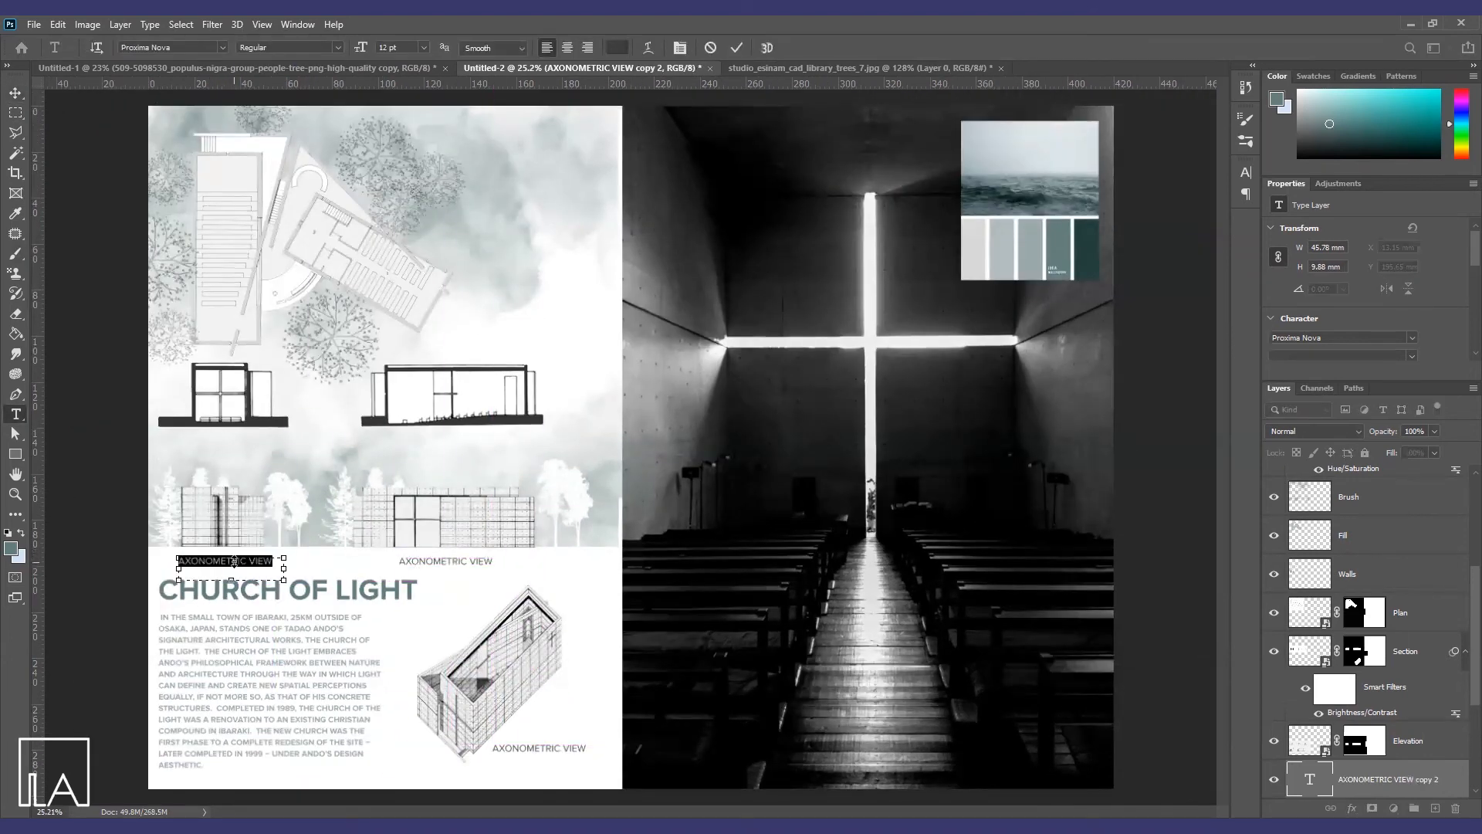
pyautogui.hotkey('ctrl', 'a')
pyautogui.click(424, 48)
pyautogui.click(410, 113)
pyautogui.click(737, 48)
pyautogui.scroll(3, 329, 562)
pyautogui.press('v')
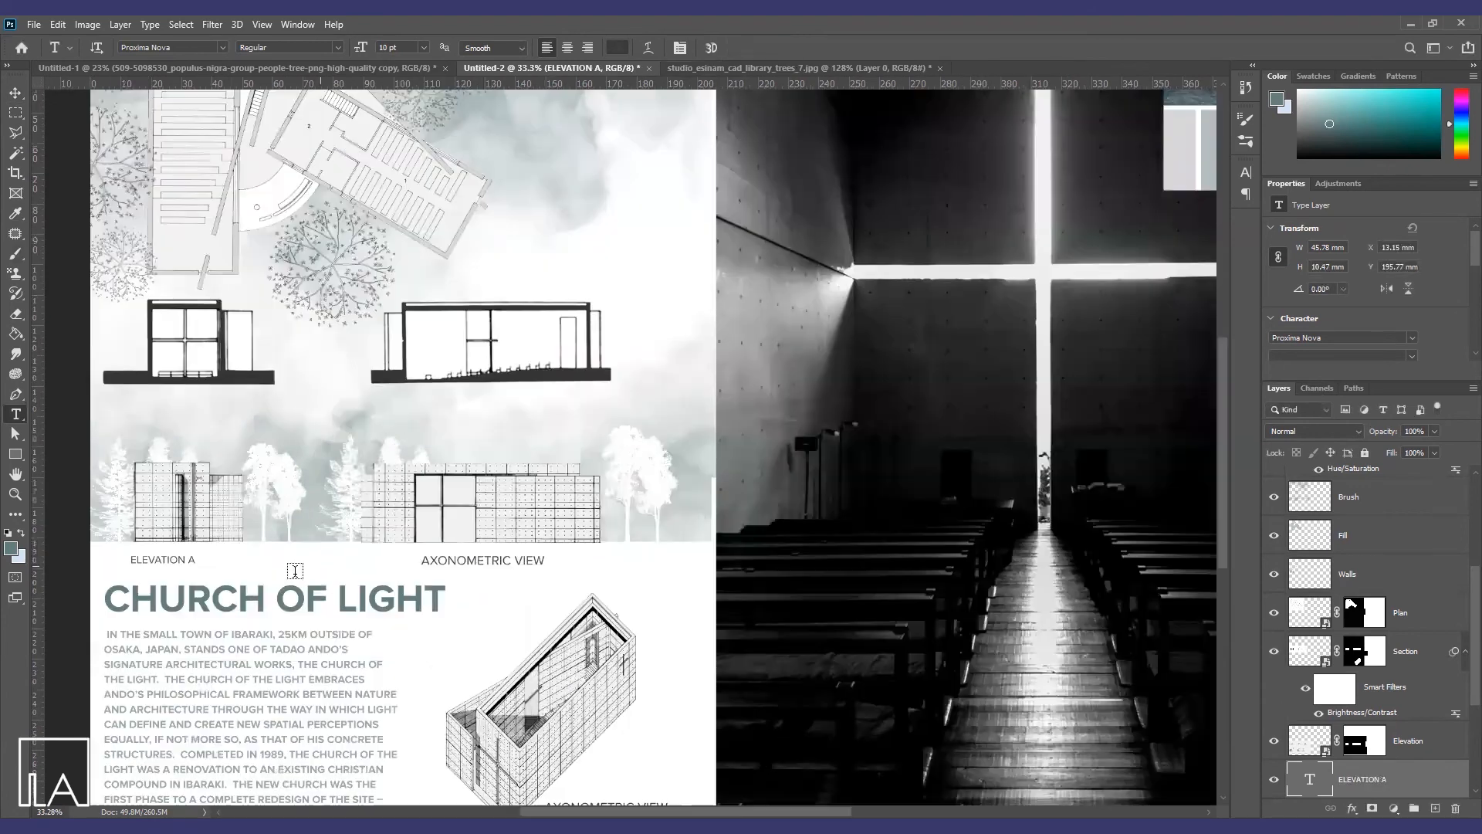
# Reposition the ELEVATION A label under its drawing and retitle the label under the long elevation "ELEVATION B"
pyautogui.press('Delete')
pyautogui.rightClick(194, 561)
pyautogui.click(210, 571)
pyautogui.moveTo(169, 565)
pyautogui.mouseDown()
pyautogui.moveTo(501, 563)
pyautogui.moveTo(193, 566)
pyautogui.mouseUp()
pyautogui.rightClick(183, 557)
pyautogui.click(198, 568)
pyautogui.press('t')
pyautogui.click(531, 562)
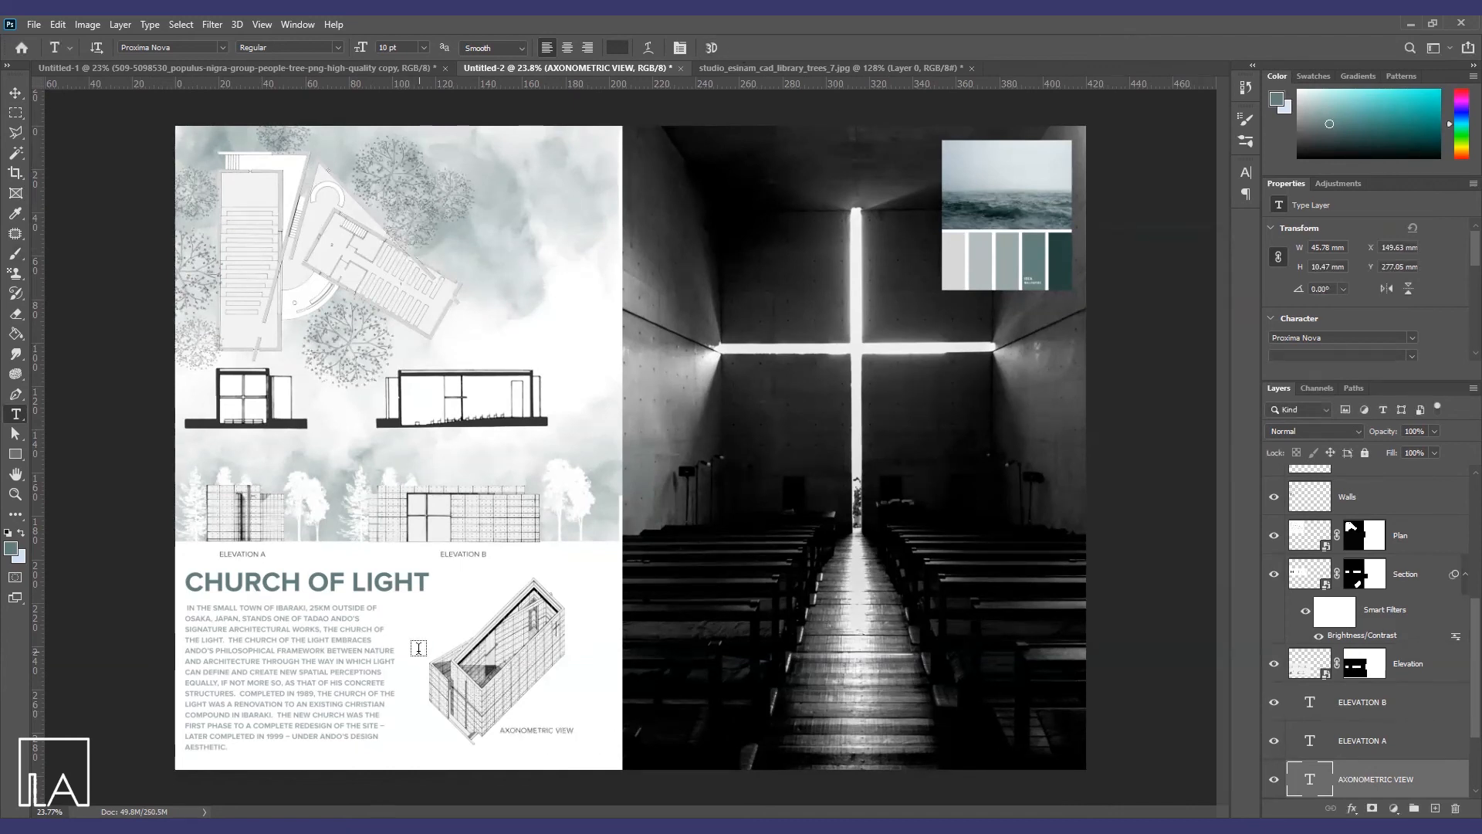
# Move the three drawing label layers up the layer stack to just below the Colour palette layer
pyautogui.press('v')
pyautogui.rightClick(246, 553)
pyautogui.click(1395, 761)
pyautogui.keyDown('shift'); pyautogui.click(1381, 706); pyautogui.keyUp('shift')
pyautogui.moveTo(1395, 769); pyautogui.dragTo(1372, 505)
# Copy the ELEVATION A and ELEVATION B labels together to beneath the two sections
pyautogui.click(1384, 563)
pyautogui.click(1382, 531)
pyautogui.keyDown('shift'); pyautogui.click(1383, 568); pyautogui.keyUp('shift')
pyautogui.moveTo(242, 559); pyautogui.dragTo(241, 445)
# Retitle the copied labels under the sections "SECTION A" and "SECTION B"
pyautogui.press('t')
pyautogui.moveTo(258, 443); pyautogui.dragTo(205, 446)
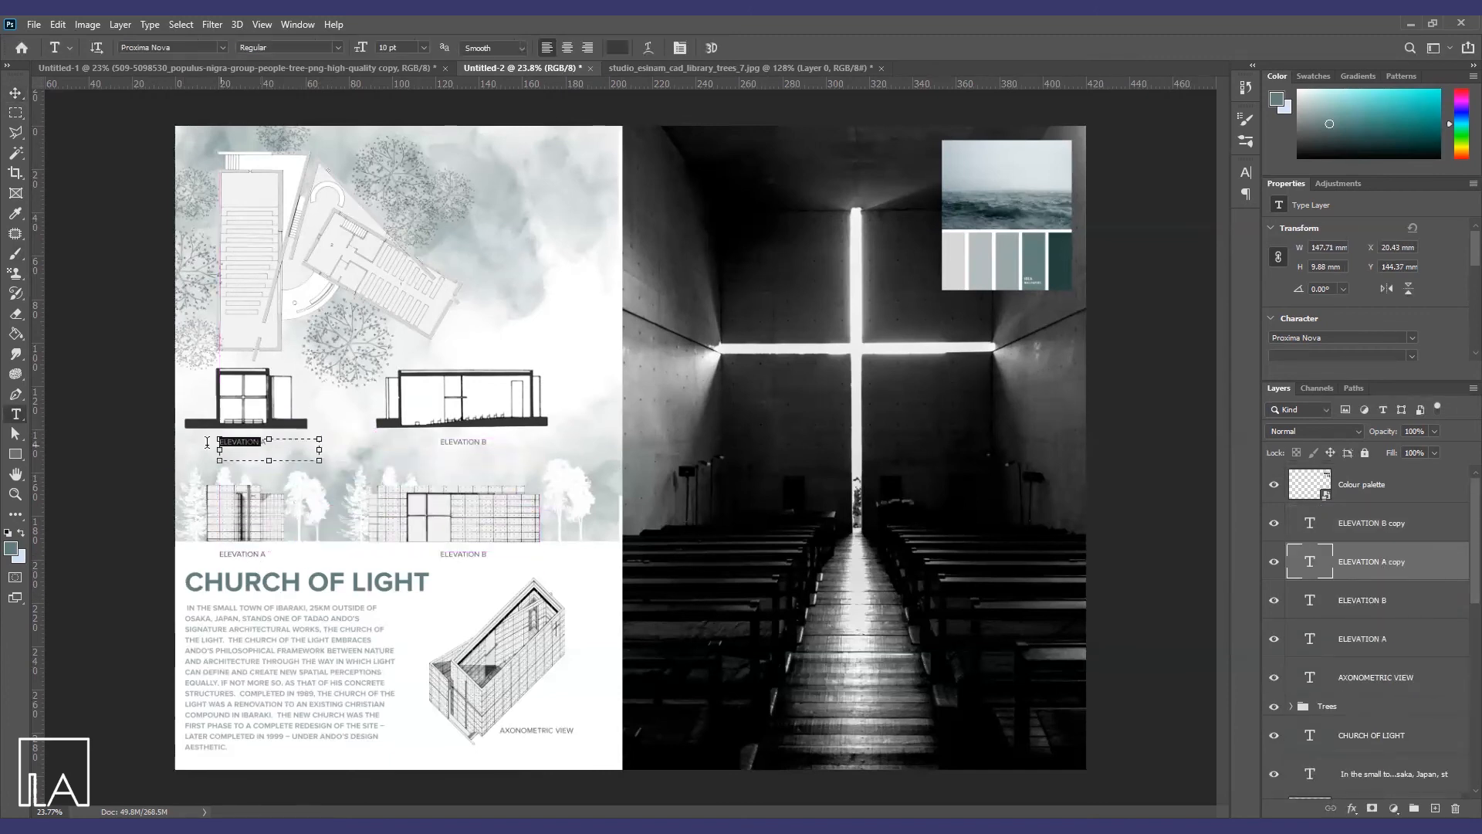
pyautogui.write('SECTI')
pyautogui.click(736, 48)
pyautogui.moveTo(479, 443); pyautogui.dragTo(419, 449)
pyautogui.write('SECTION')
pyautogui.click(734, 48)
# Copy the AXONOMETRIC VIEW label to beneath the plan and retitle it "PLAN"
pyautogui.click(1344, 683)
pyautogui.click(14, 96)
pyautogui.moveTo(563, 731); pyautogui.dragTo(343, 339)
pyautogui.scroll(4, 491, 377)
pyautogui.write('tPLAN')
pyautogui.click(738, 48)
pyautogui.hotkey('ctrl', '0')
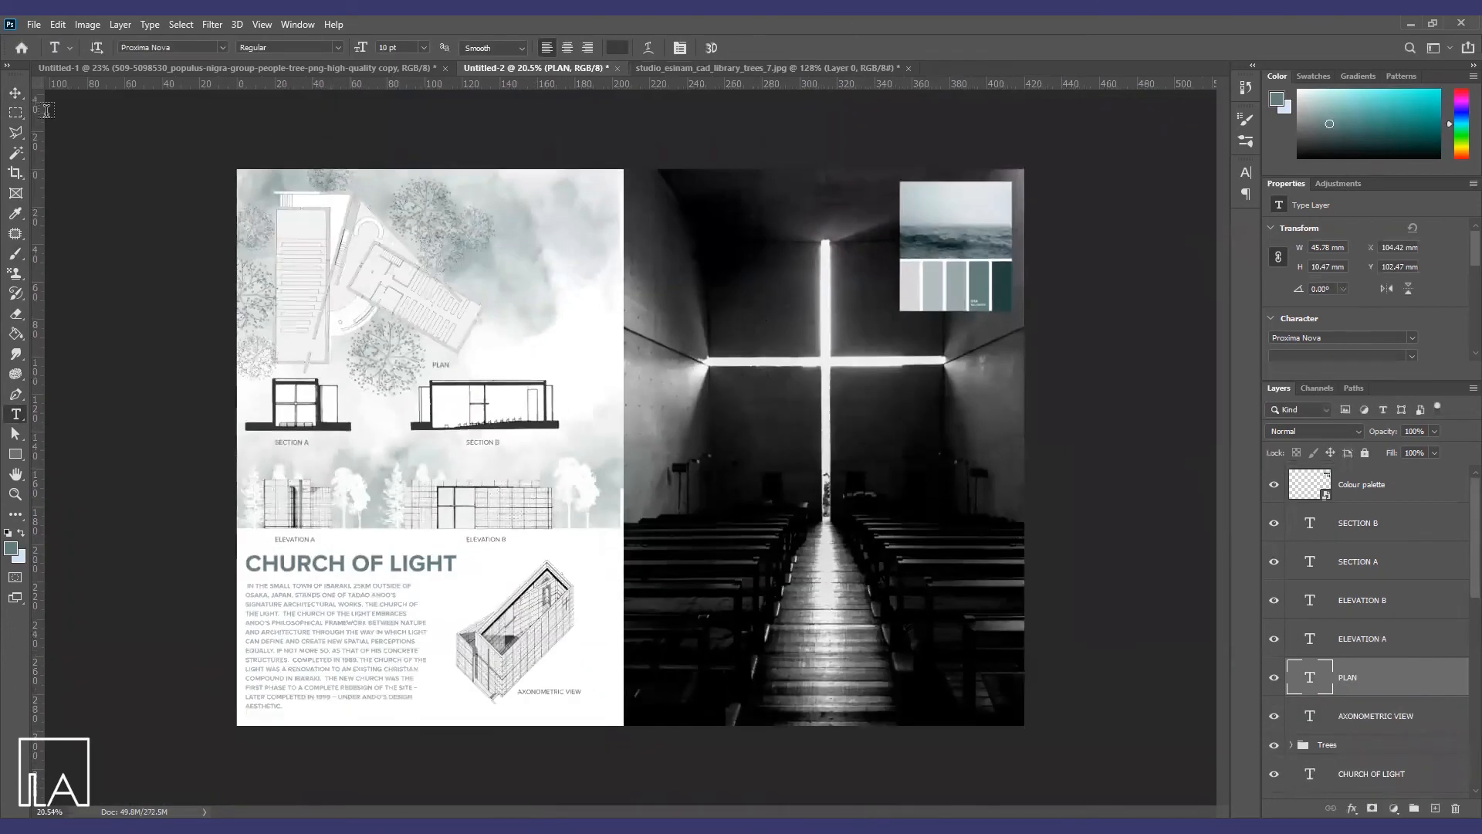
# Select the View photo layer and open the colour of its Color Overlay effect in Overlay blend mode
pyautogui.press('v')
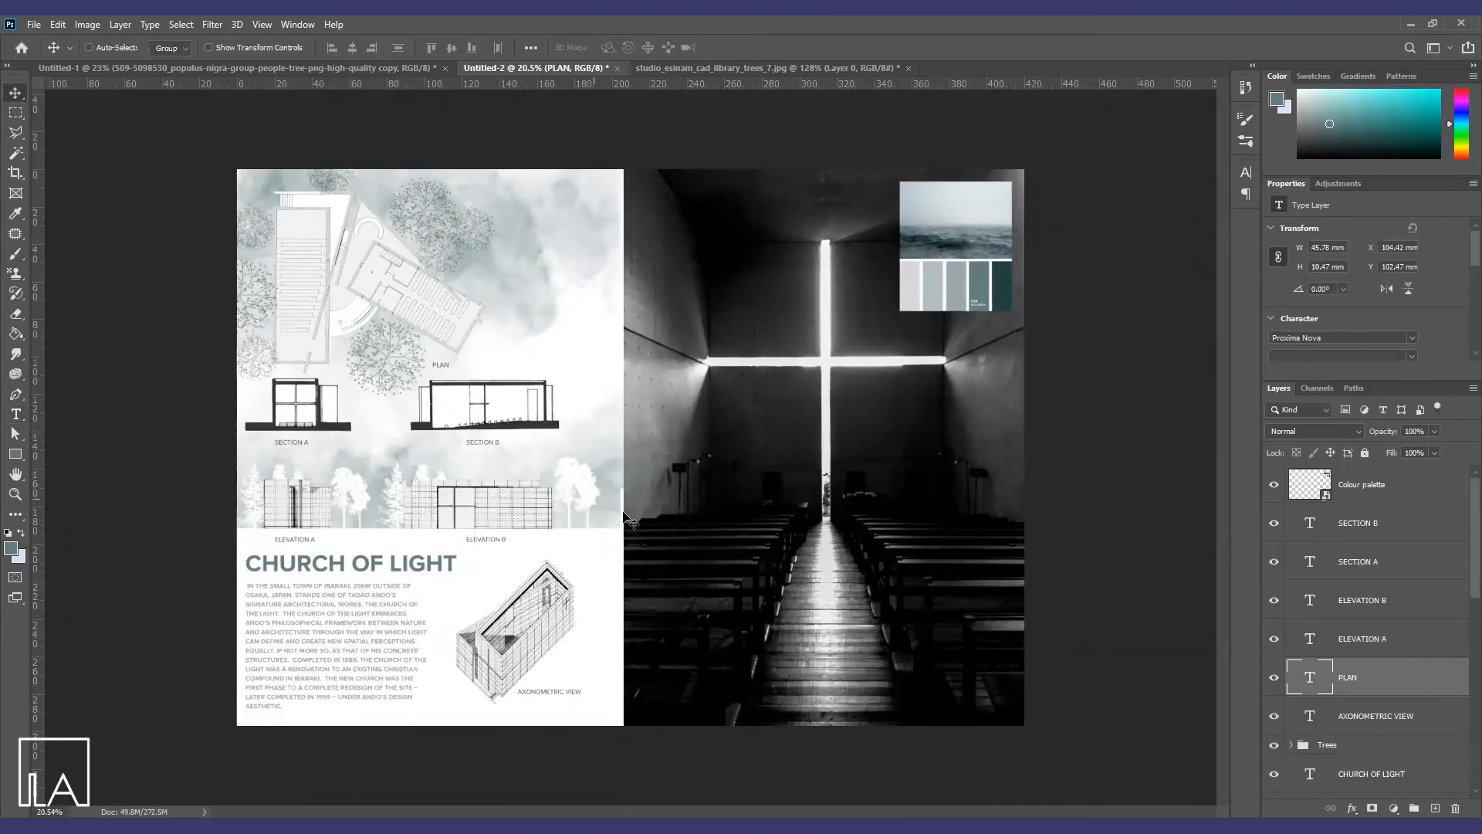
pyautogui.scroll(-5, 1362, 609)
pyautogui.rightClick(820, 411)
pyautogui.click(862, 420)
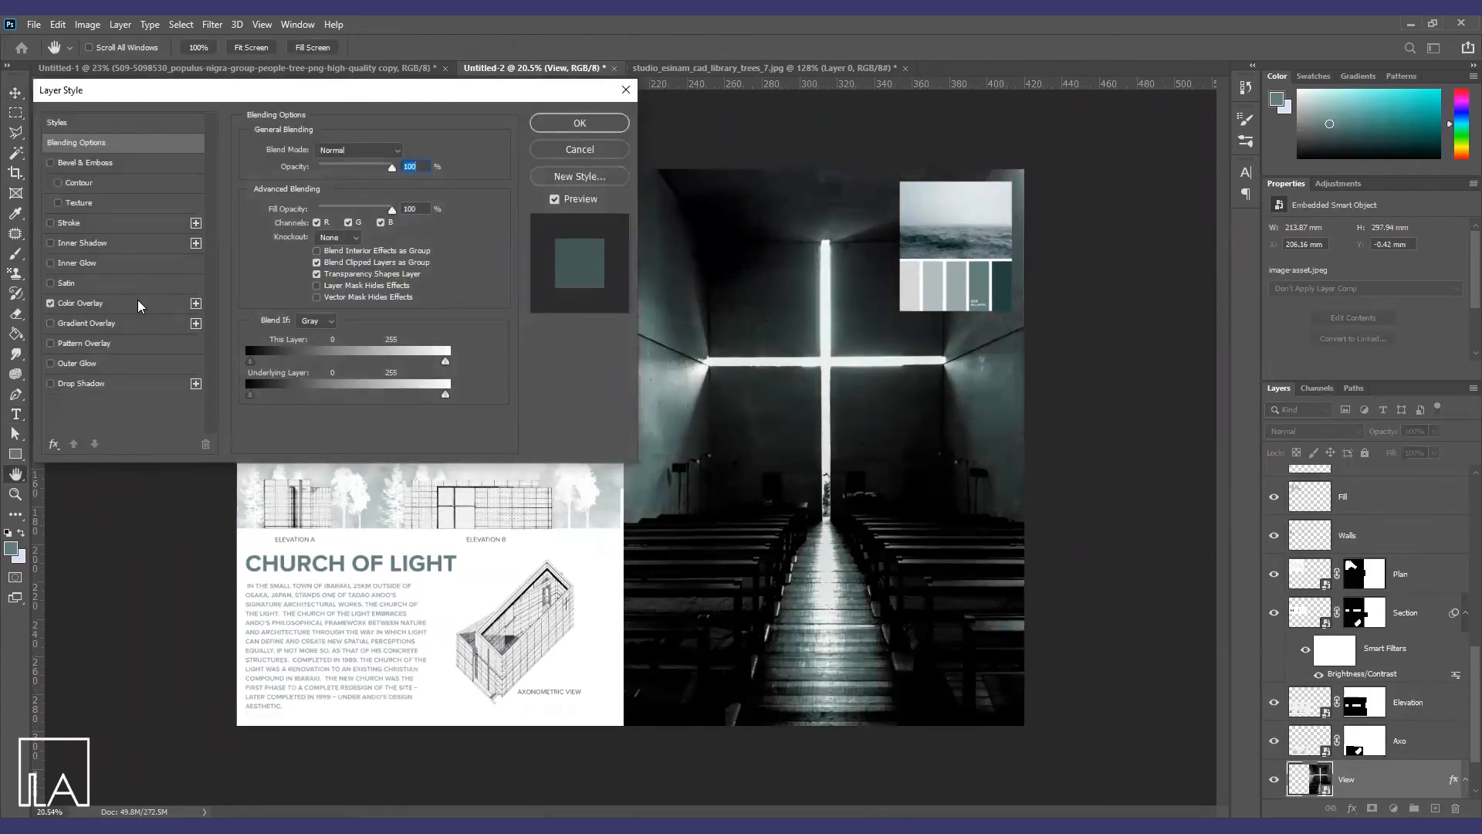
pyautogui.click(77, 304)
pyautogui.click(406, 151)
# Try the palette swatches for the photo's overlay, settle on teal 627f7d and set the overlay opacity to 75%
pyautogui.click(910, 288)
pyautogui.click(932, 287)
pyautogui.click(980, 283)
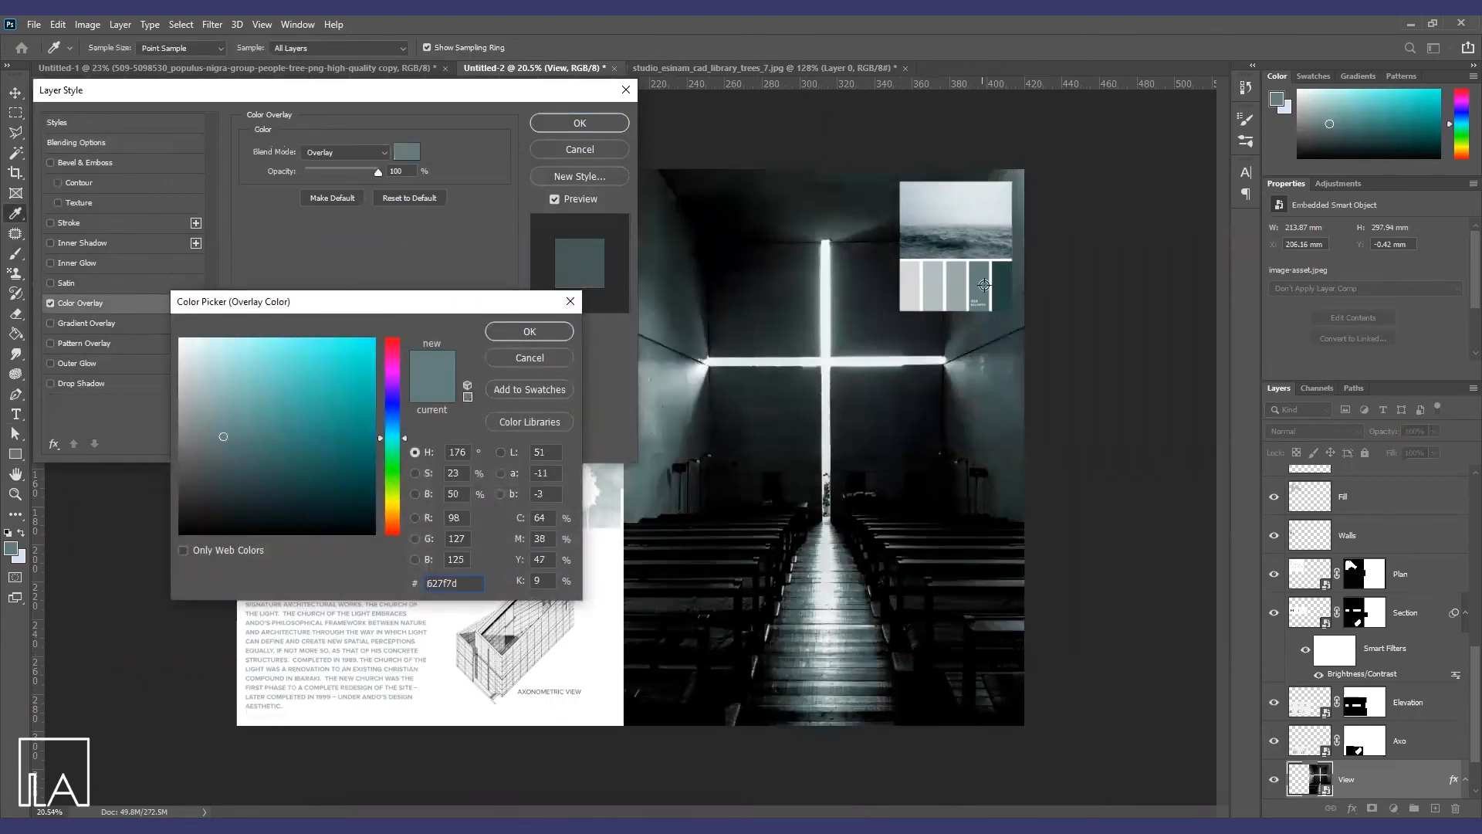
pyautogui.click(999, 282)
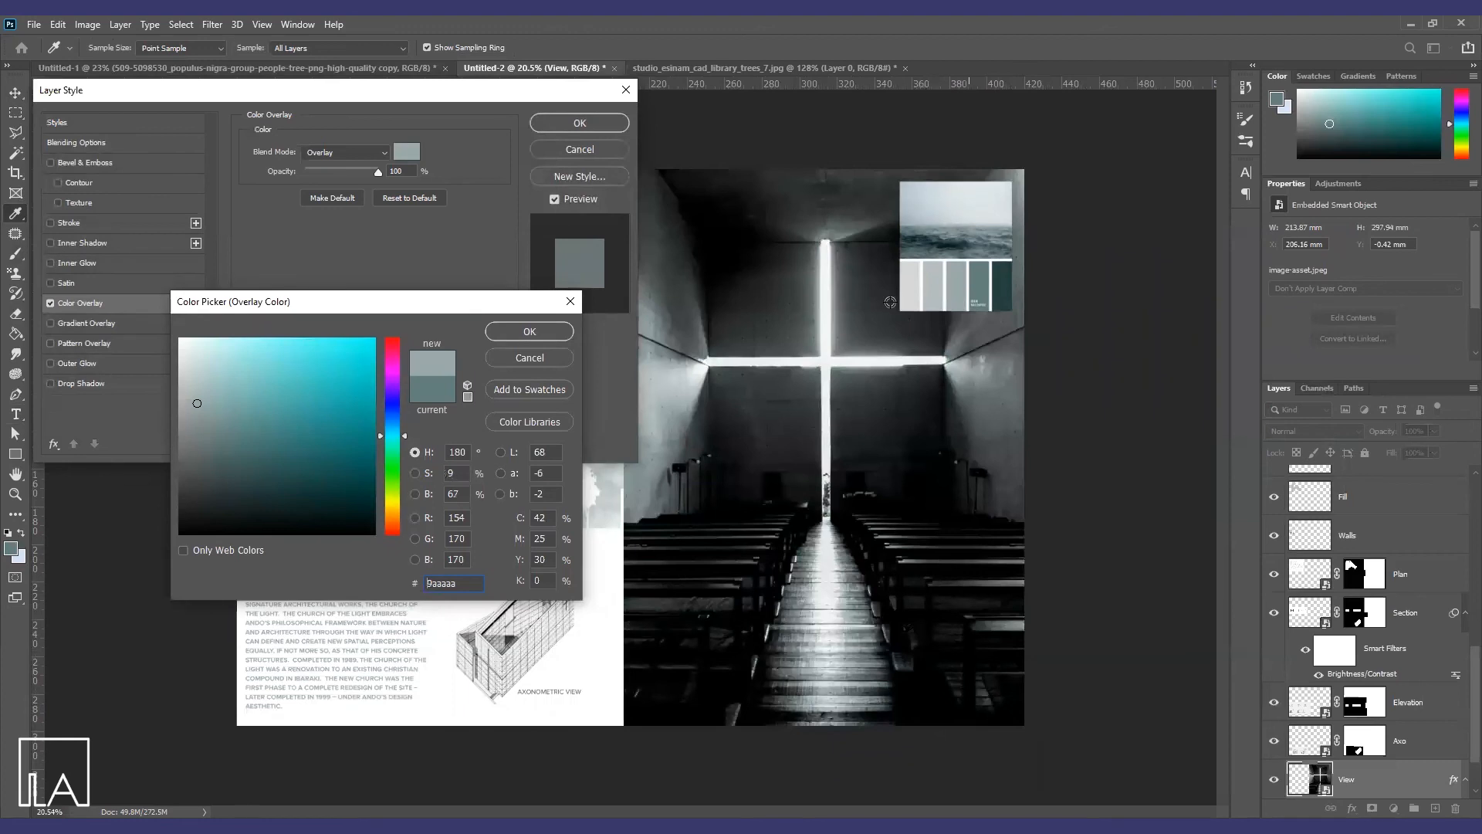
pyautogui.click(976, 276)
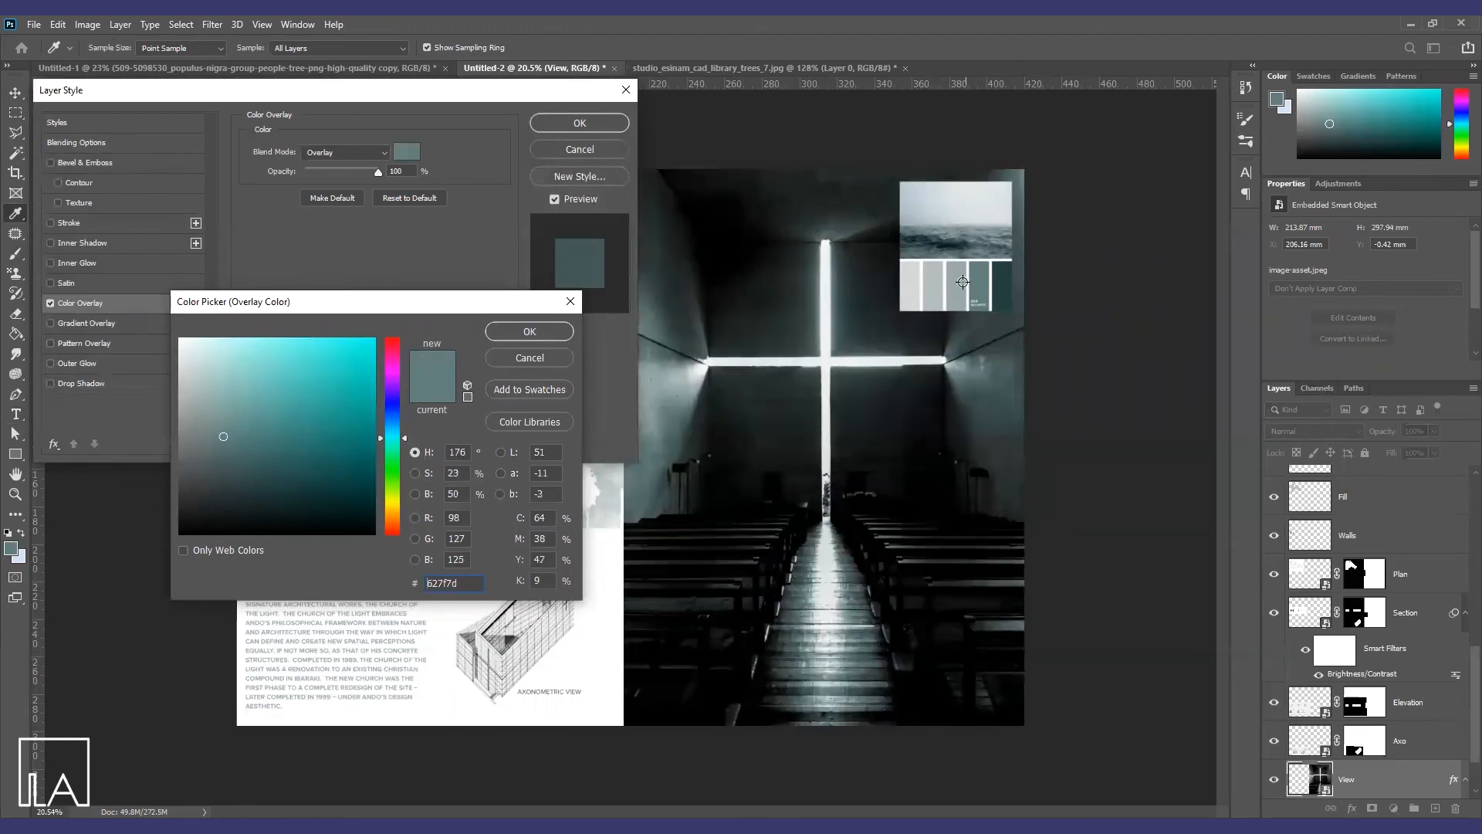
pyautogui.click(529, 331)
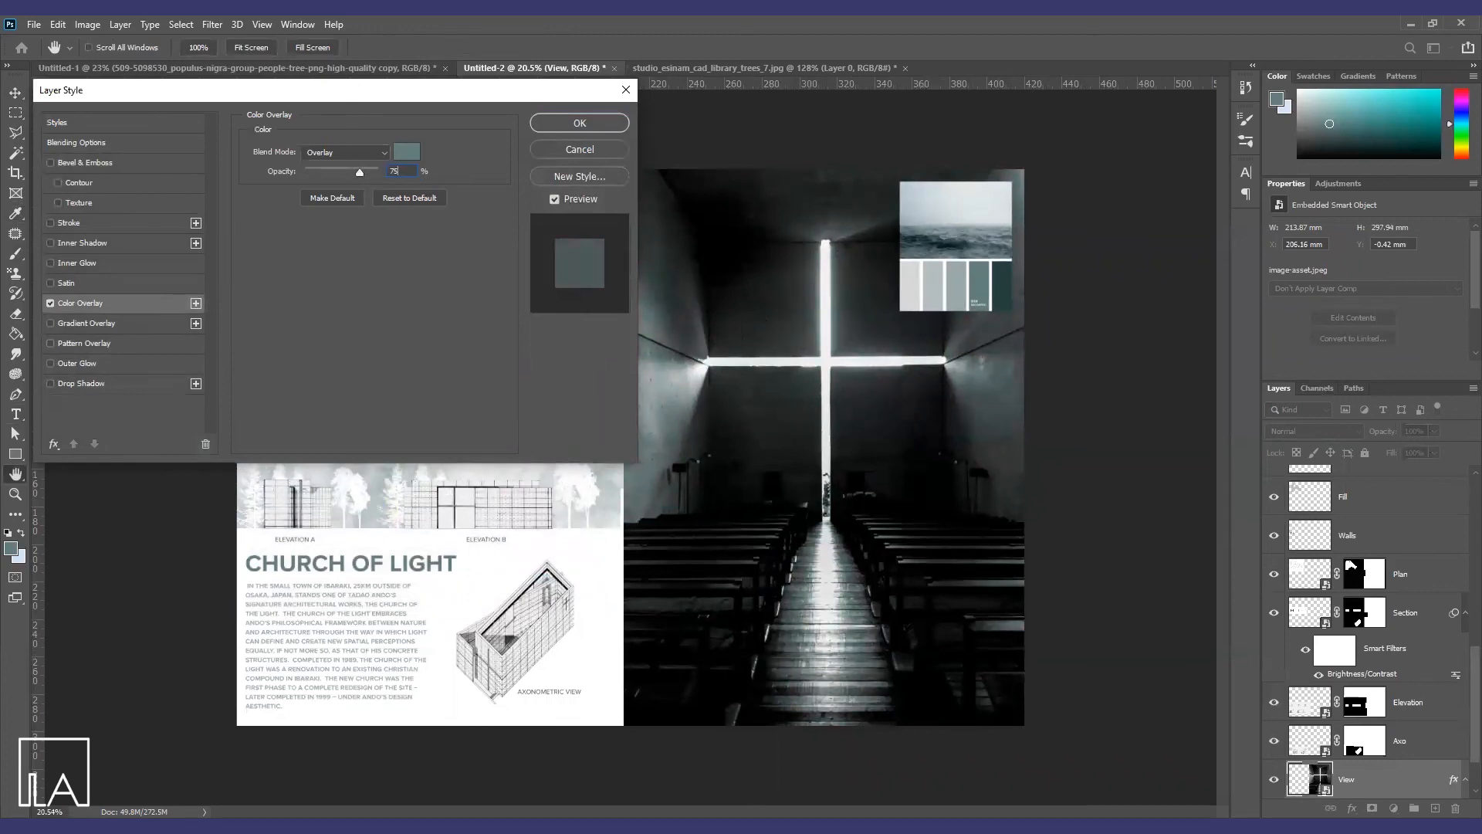
pyautogui.click(578, 125)
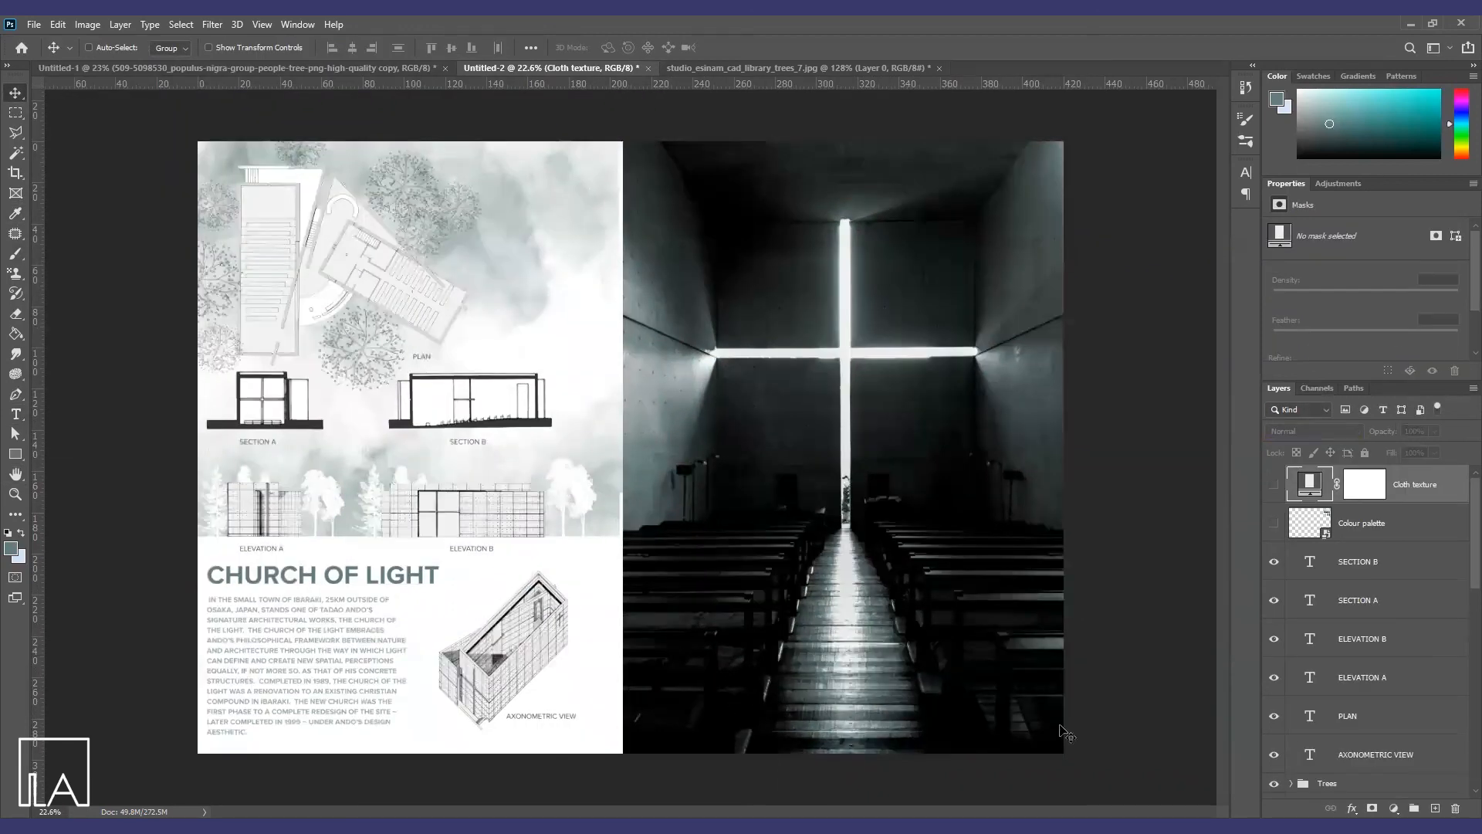
# Mask the Cloth texture layer off the church photo half by filling that selected area of its layer mask with black
pyautogui.press('m')
pyautogui.moveTo(1062, 753); pyautogui.dragTo(623, 115)
pyautogui.click(1364, 484)
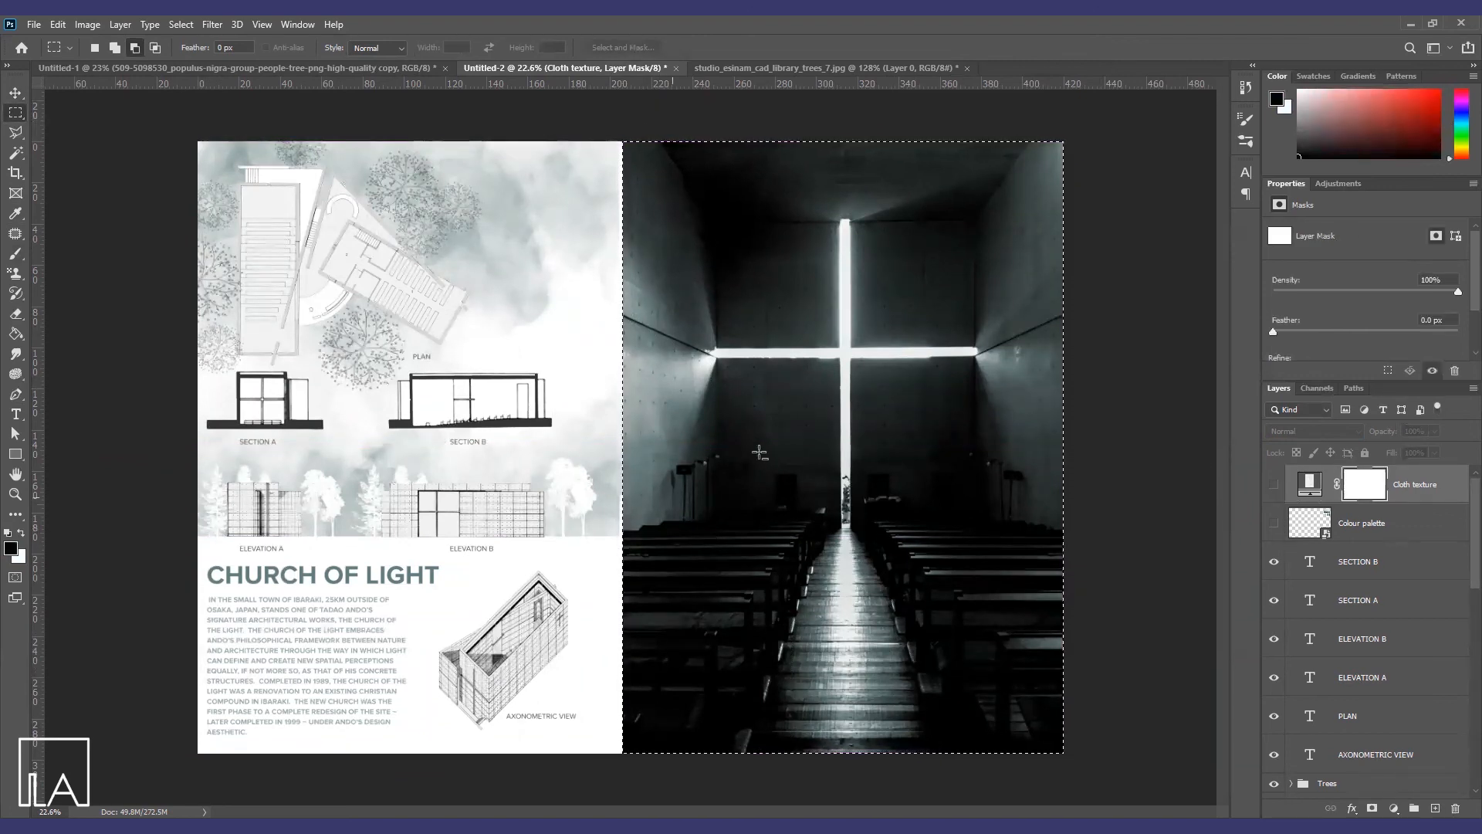
pyautogui.click(16, 333)
pyautogui.click(1309, 484)
pyautogui.click(1274, 484)
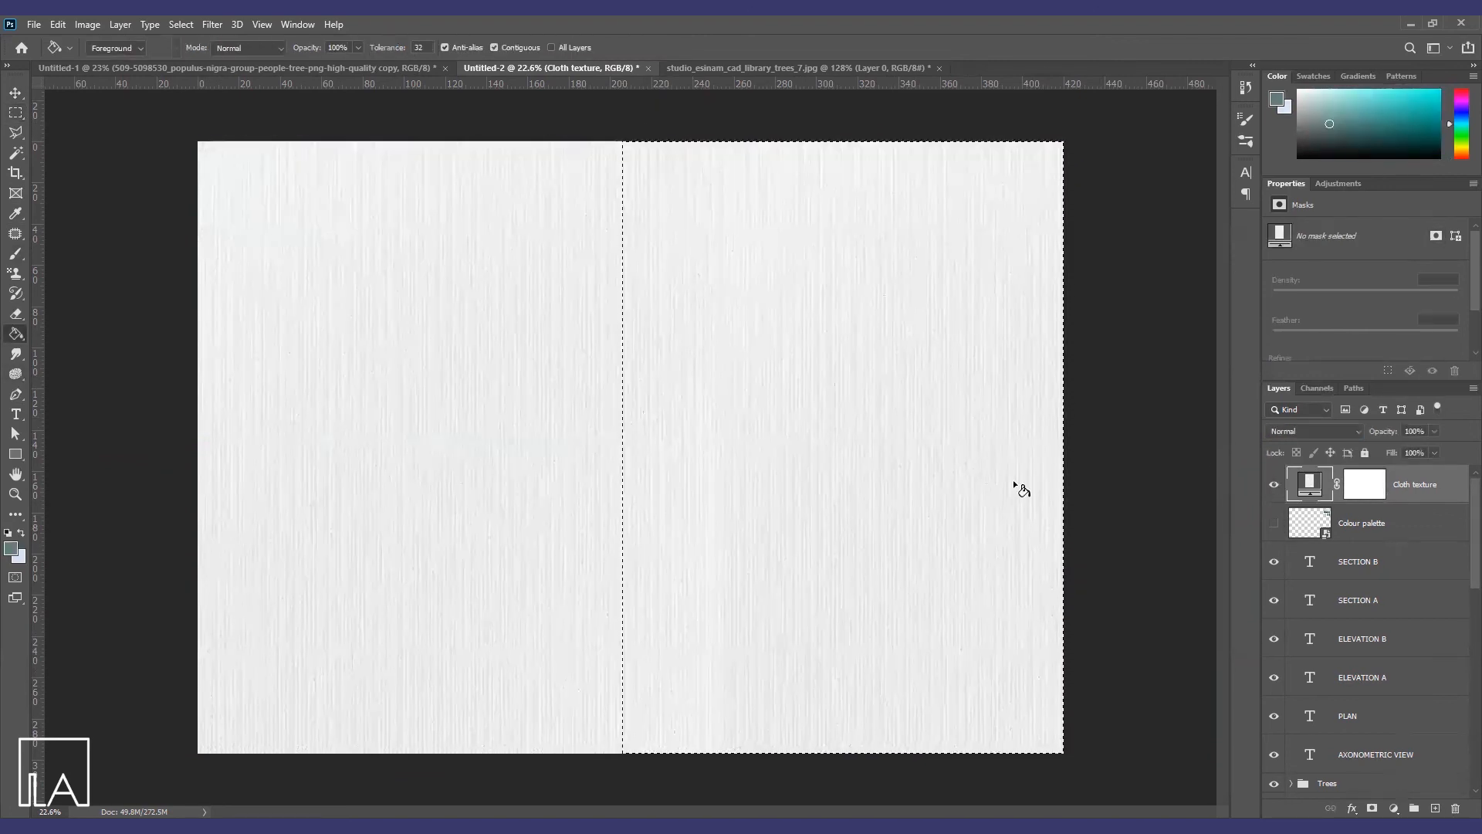
pyautogui.click(1364, 484)
pyautogui.click(836, 472)
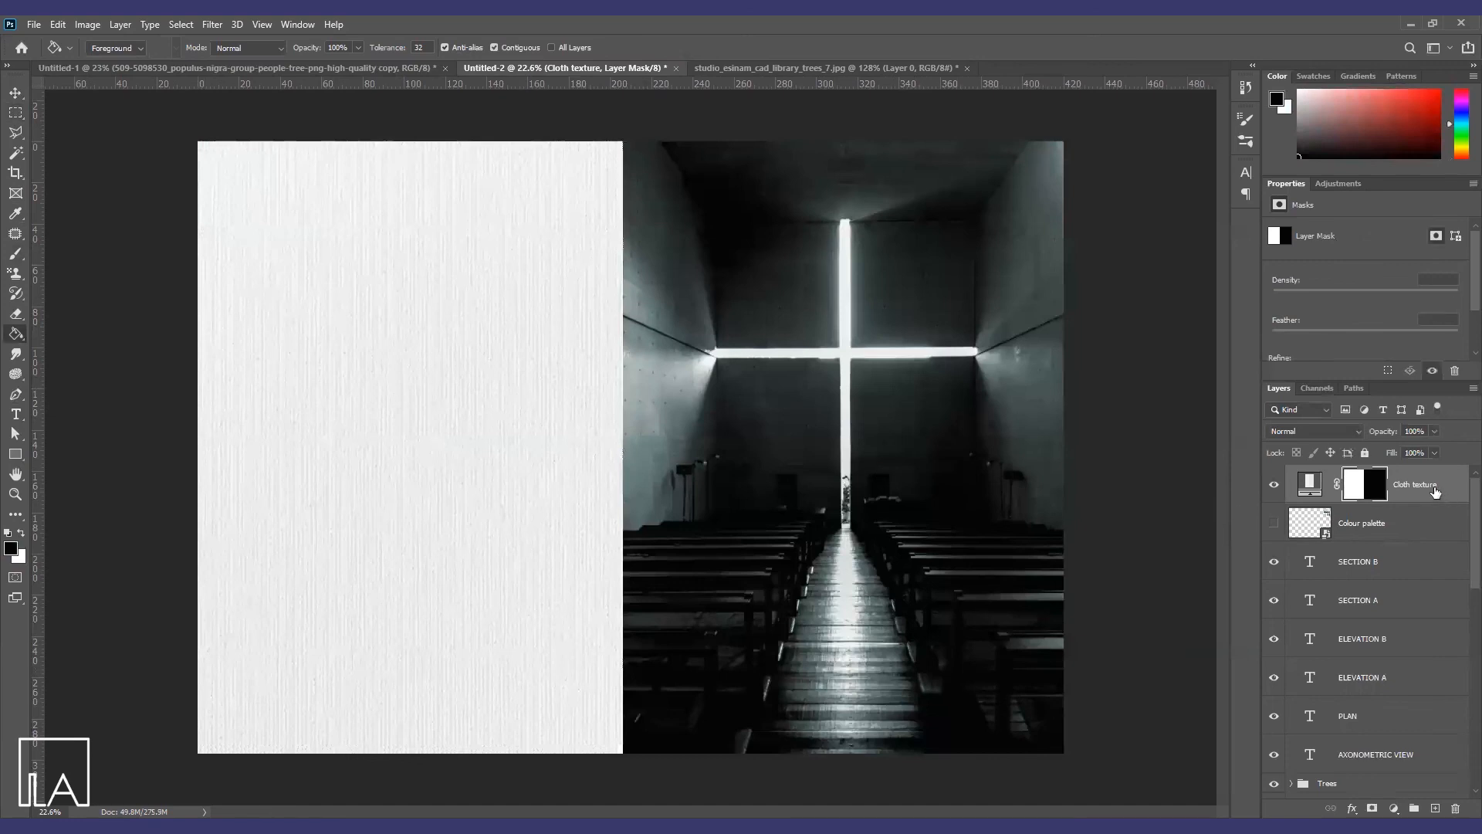
# Set the Cloth texture layer's blend mode to Divide
pyautogui.click(1309, 484)
pyautogui.click(1316, 431)
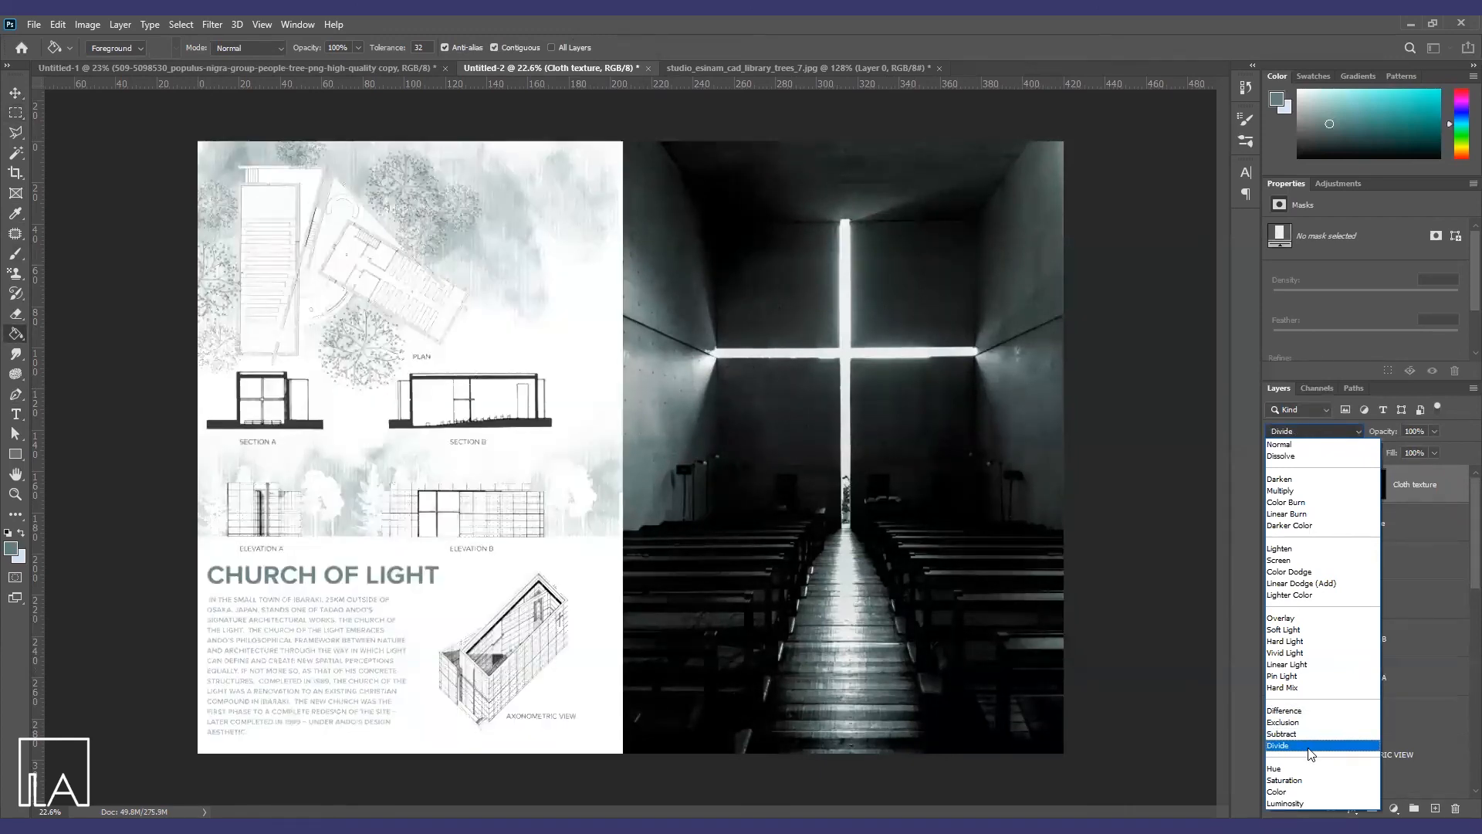
pyautogui.click(1311, 750)
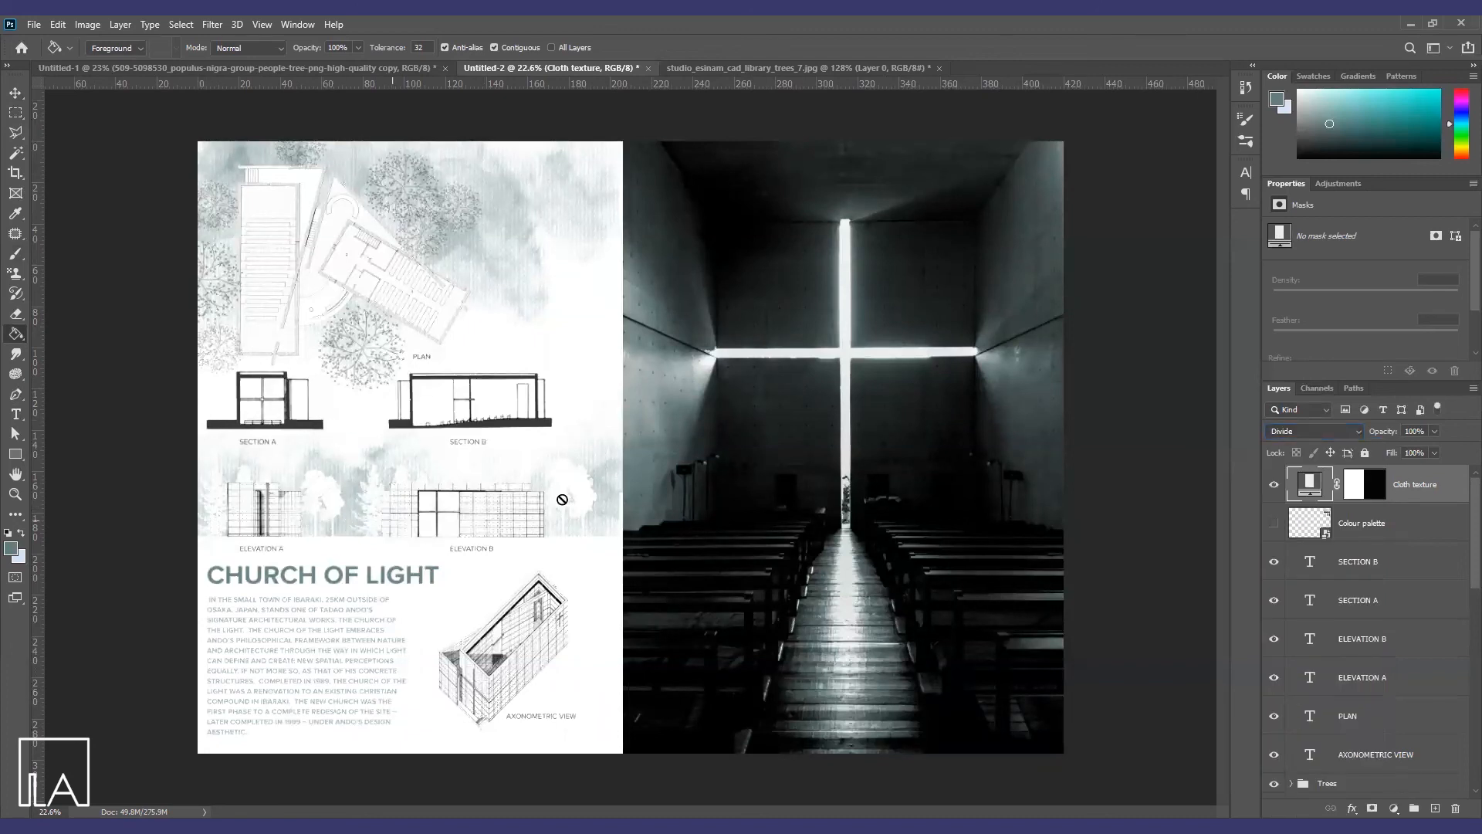
# Open the Cloth texture's pattern fill scale for editing, accept the fill and inspect the texture closely around the plan
pyautogui.doubleClick(1317, 484)
pyautogui.moveTo(183, 130); pyautogui.dragTo(859, 193)
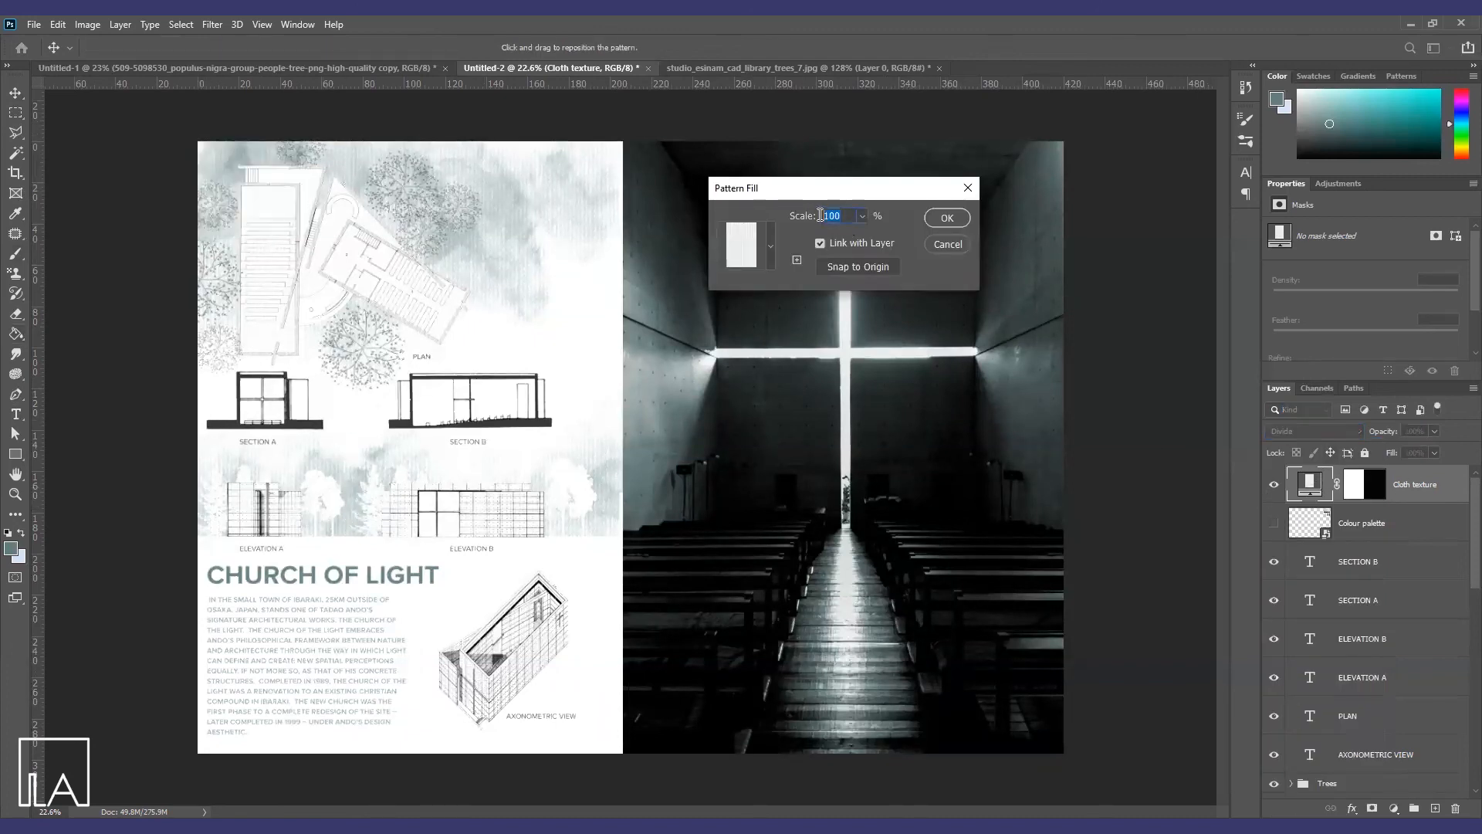
pyautogui.press('Return')
pyautogui.scroll(5, 460, 232)
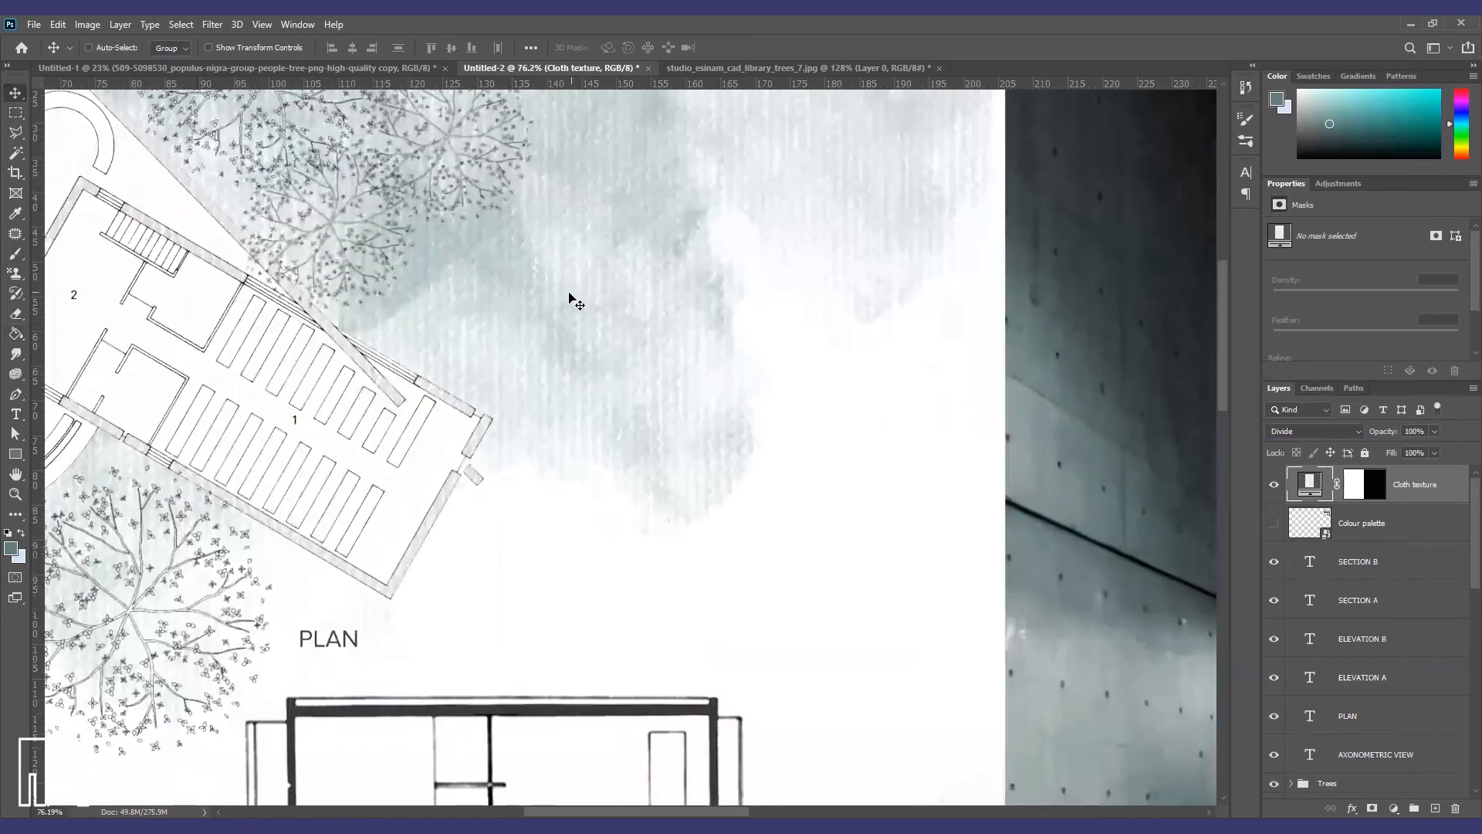
pyautogui.scroll(-5, 605, 311)
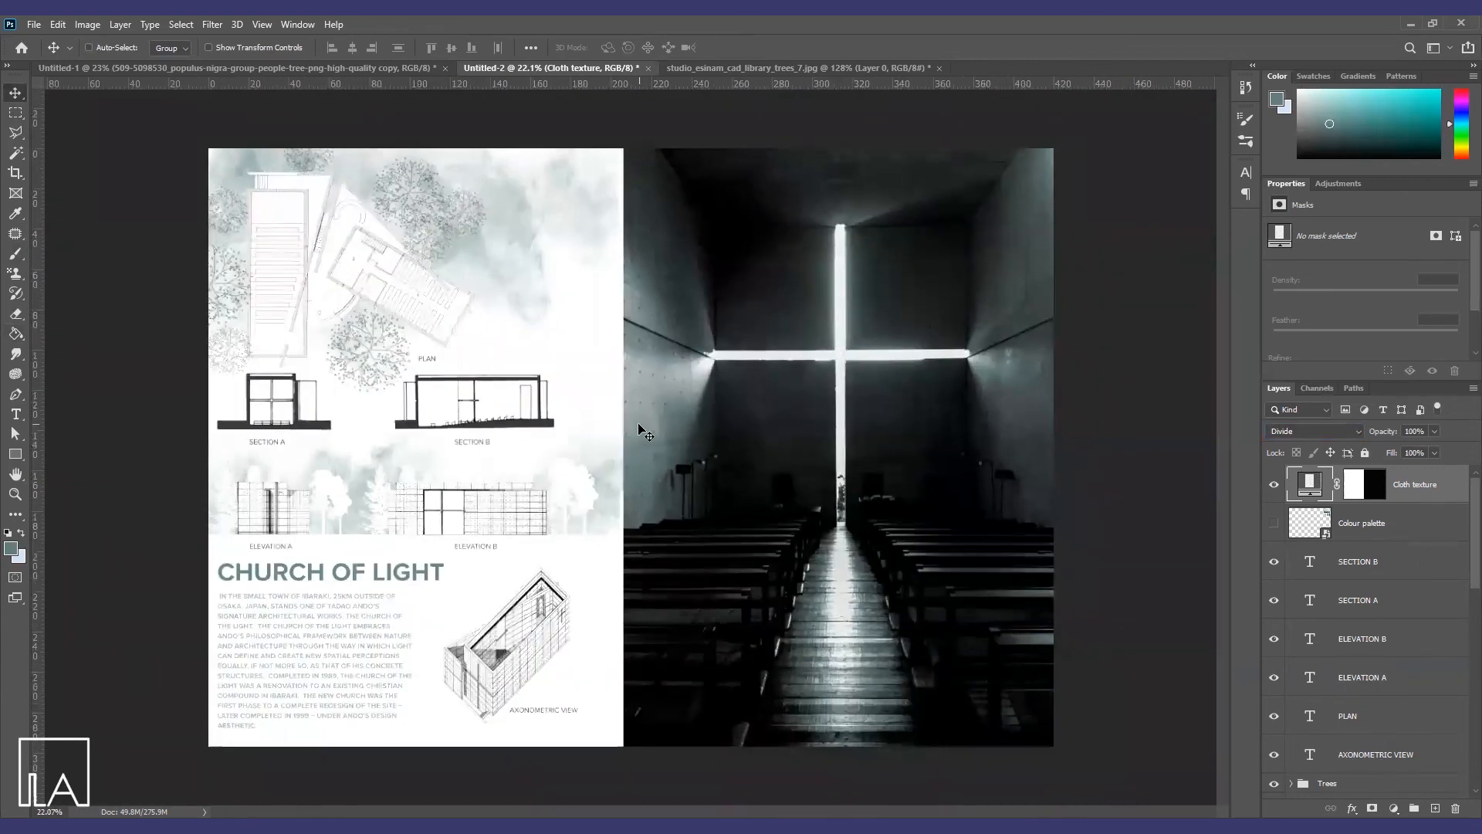
# Start adding an adjustment layer above the Cloth texture layer
pyautogui.click(1394, 808)
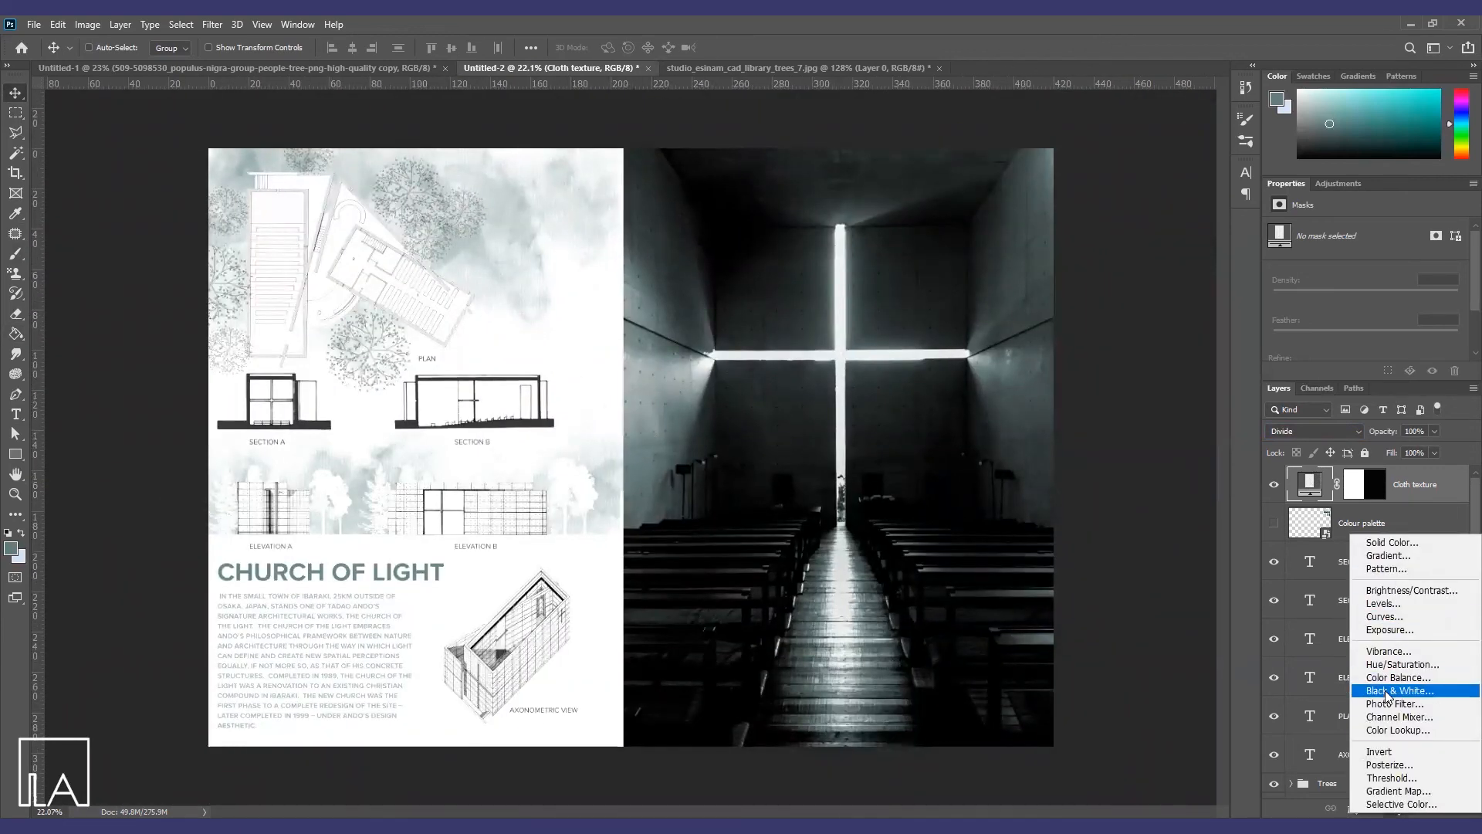